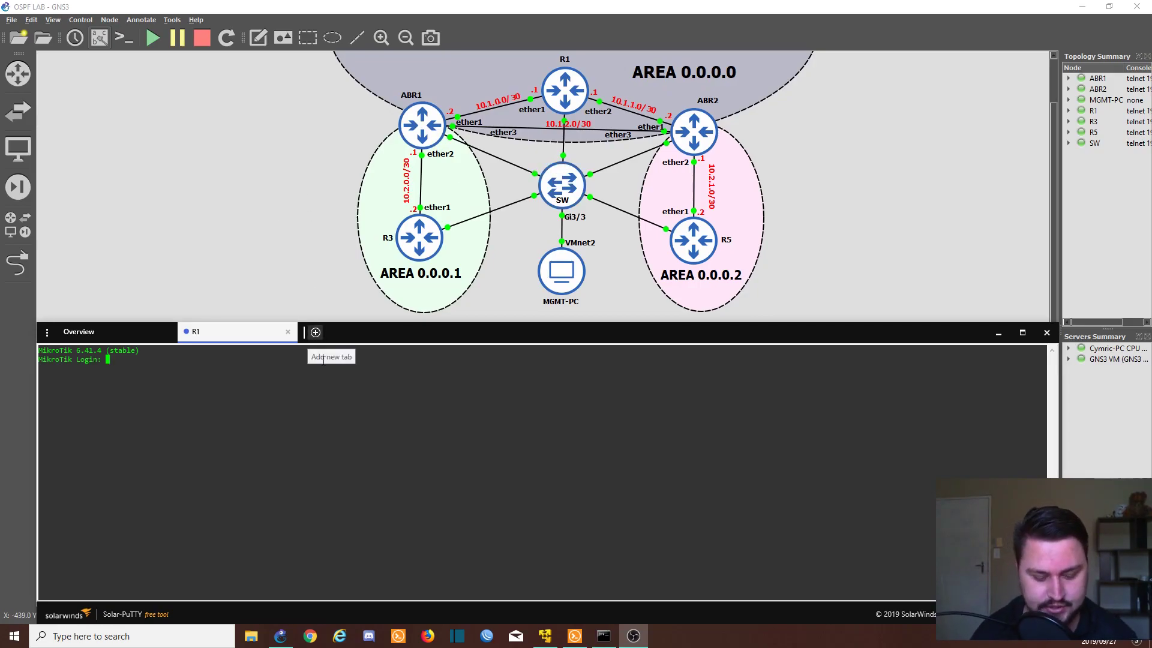
Step: Log in to R1 and browse the mpls ldp set options with ? help
{"action": "type", "text": "admin"}
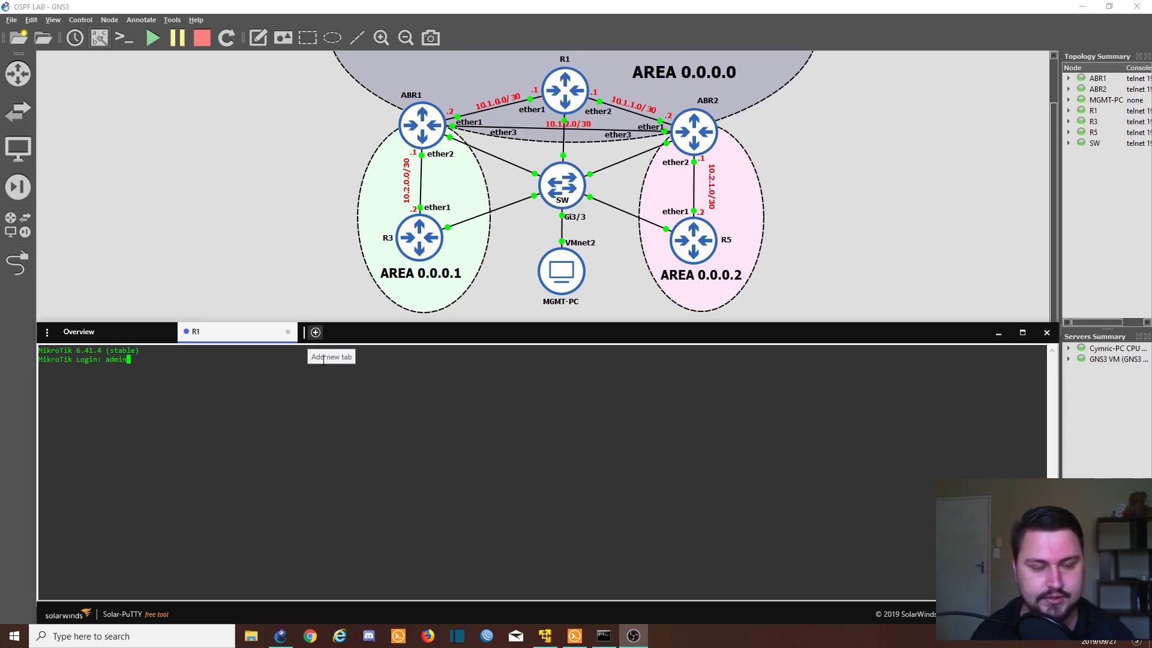
{"action": "key", "text": "Return"}
{"action": "key", "text": "Return"}
{"action": "key", "text": "Return"}
{"action": "key", "text": "Return"}
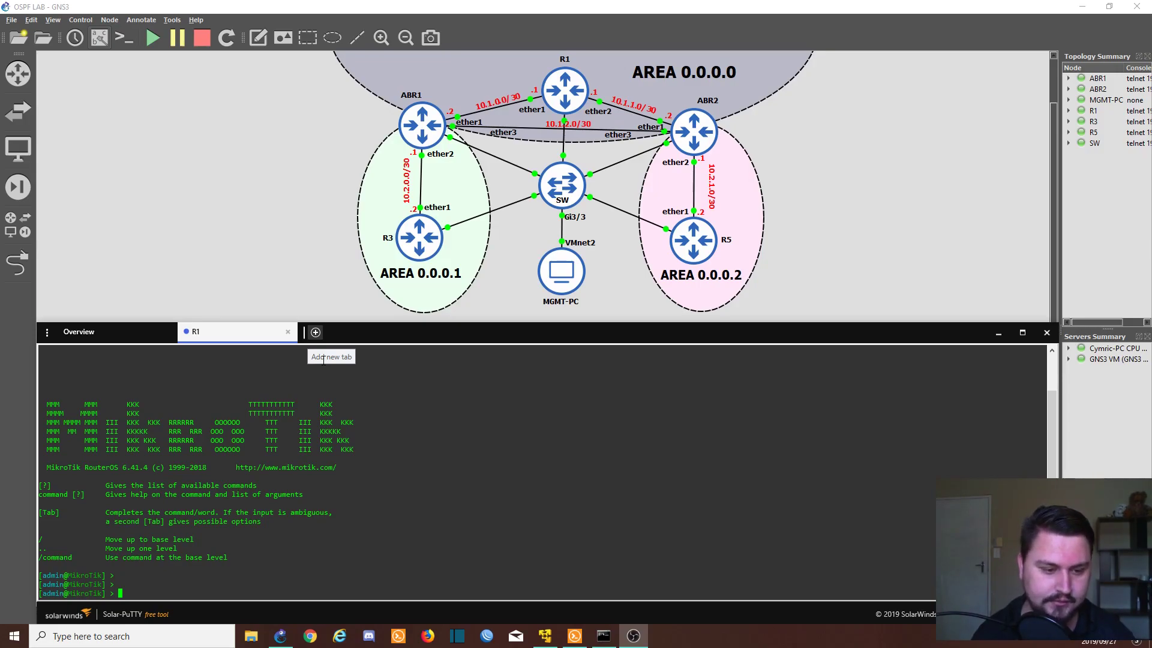
{"action": "type", "text": "mpls"}
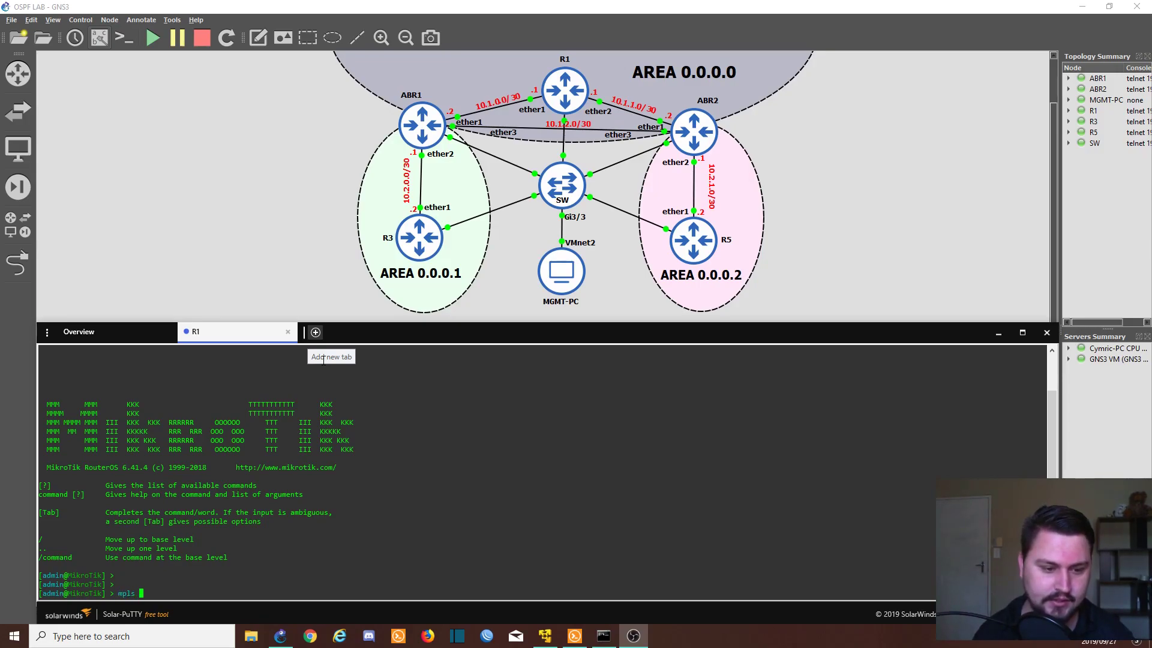
{"action": "key", "text": "question"}
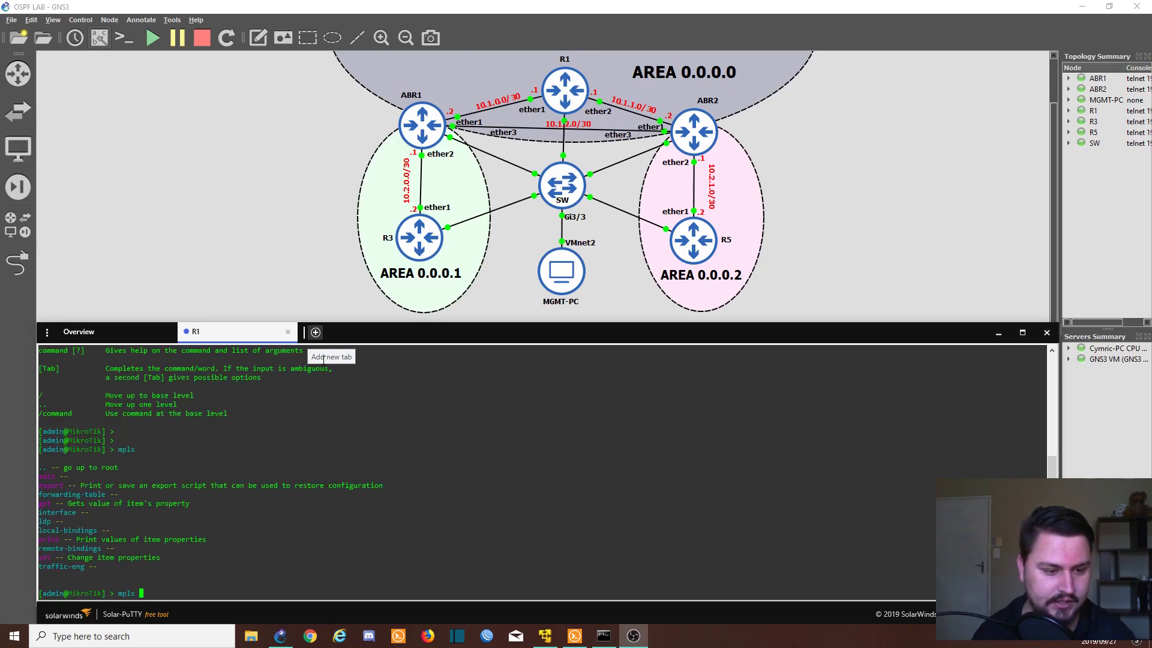
{"action": "type", "text": "ldp"}
{"action": "key", "text": "question"}
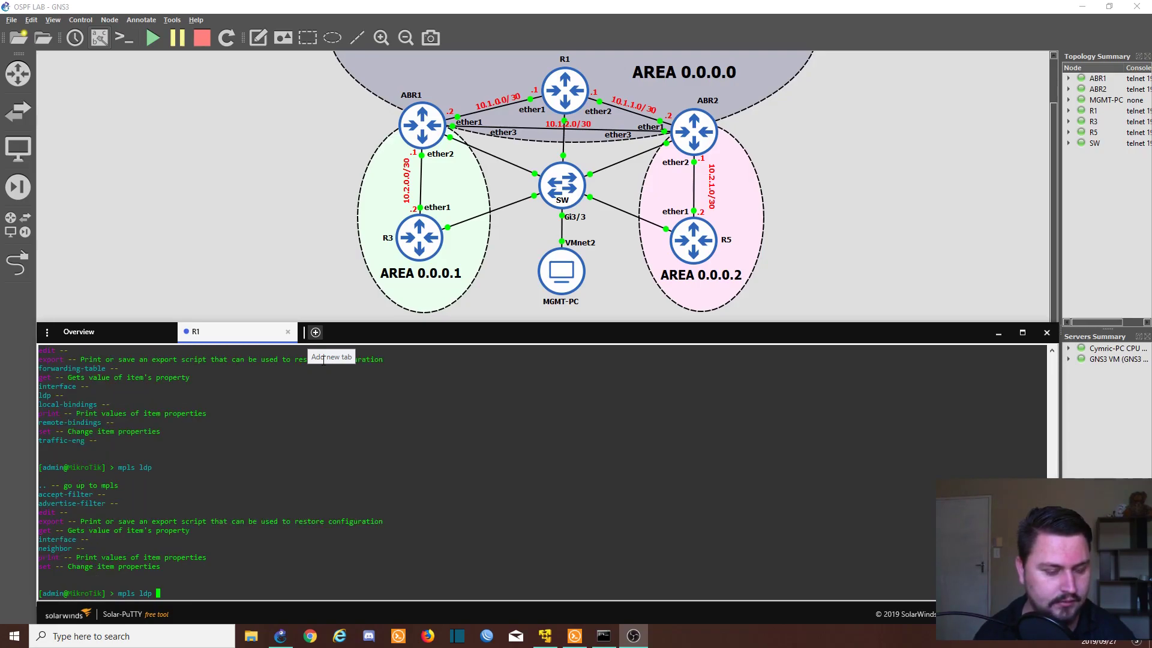
{"action": "type", "text": "set"}
{"action": "key", "text": "question"}
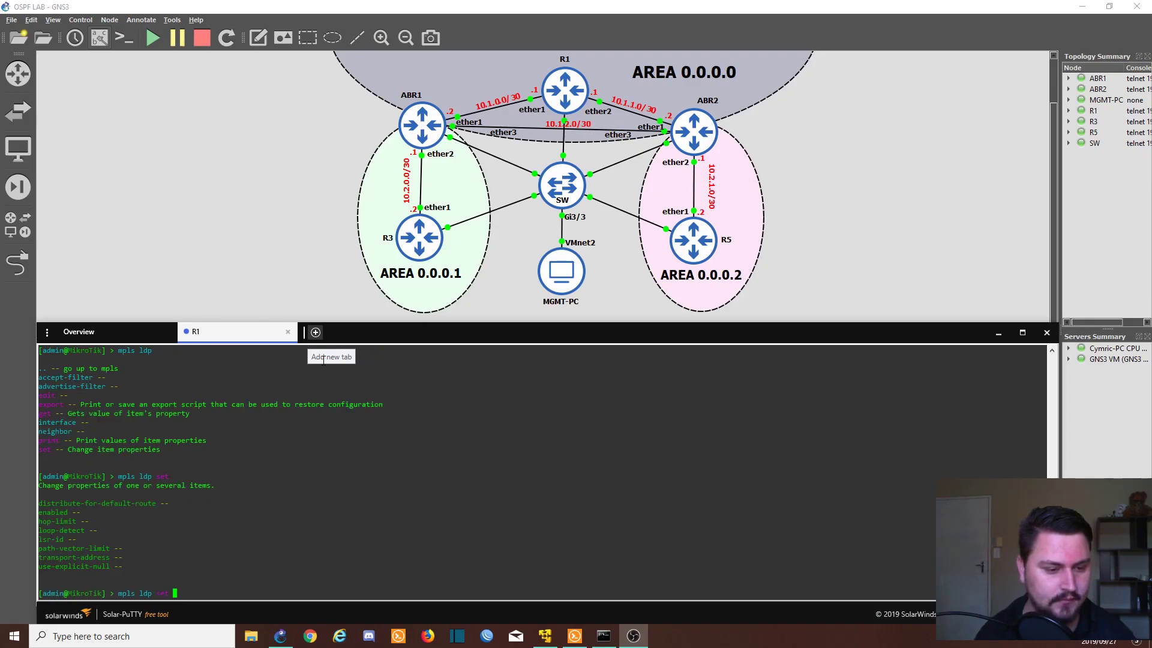
Step: Enable LDP on R1 with LSR ID 1.1.1.1 and transport address 1.1.1.1
{"action": "type", "text": "enabled="}
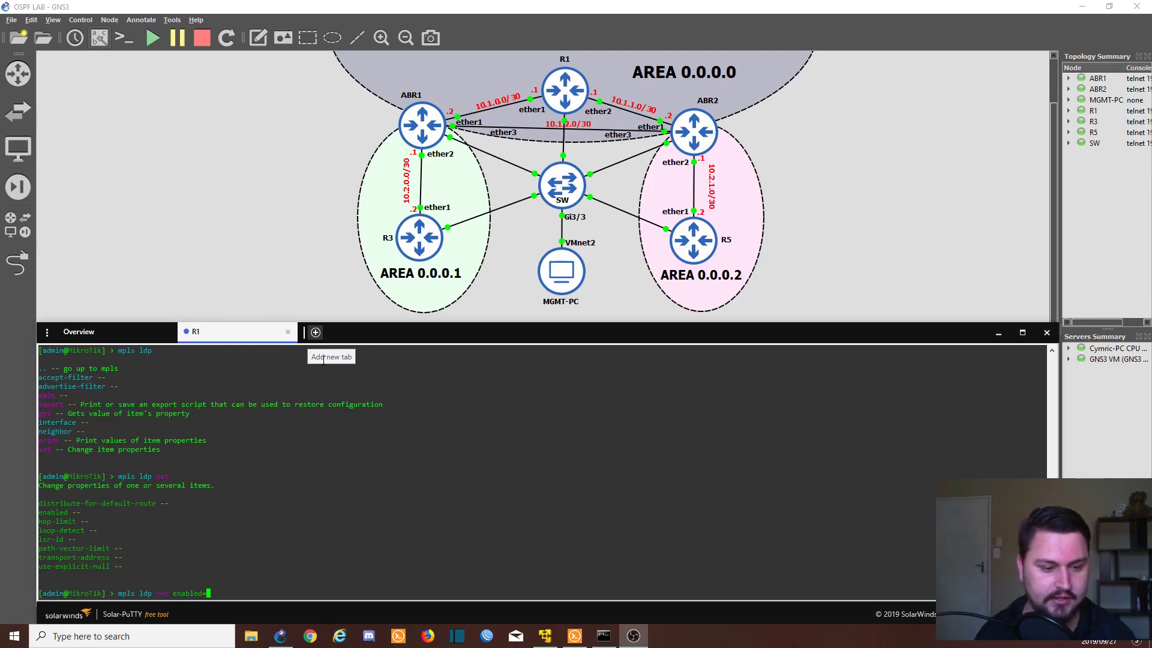
{"action": "type", "text": "yes"}
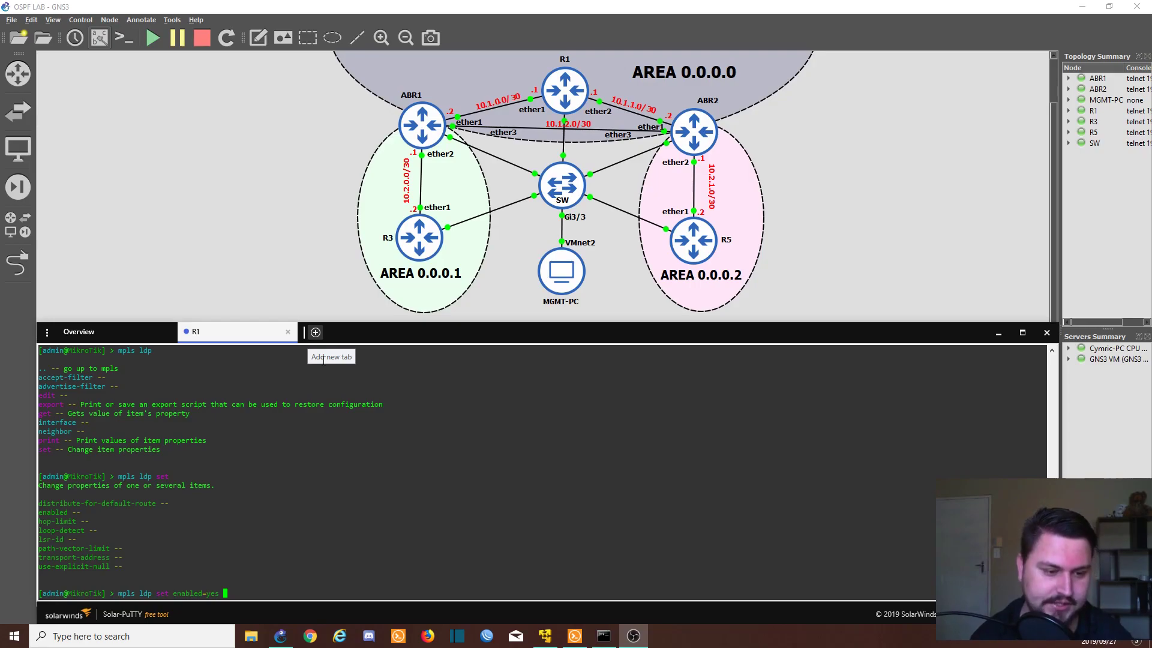
{"action": "type", "text": "lsr-id="}
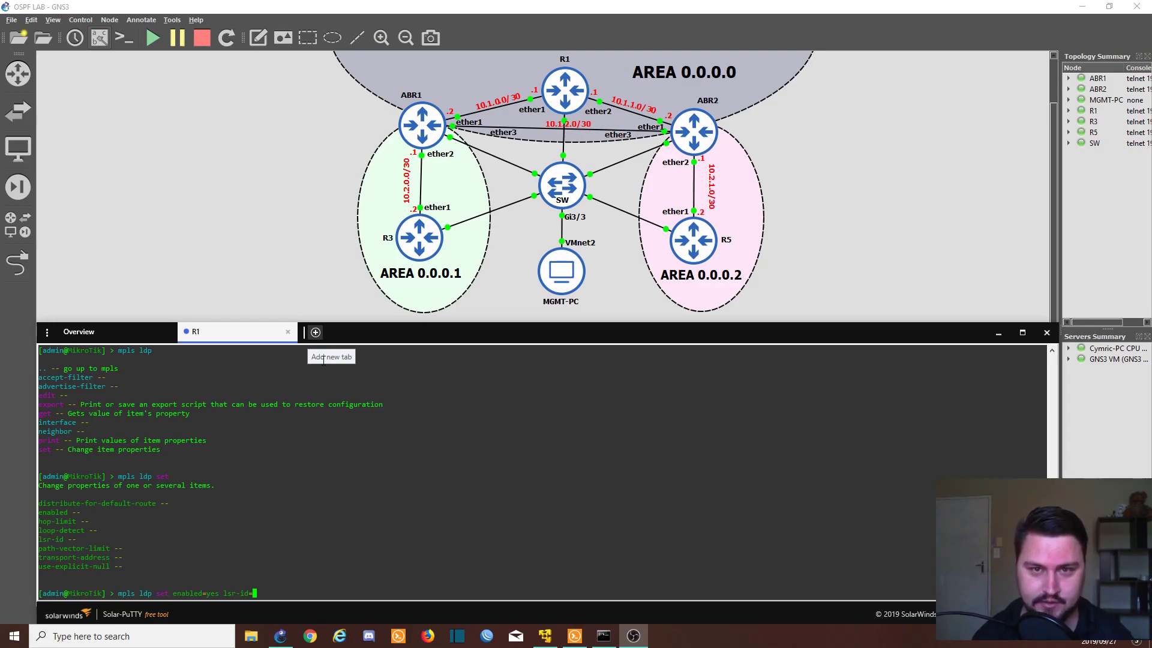
{"action": "type", "text": "1.1.1.1"}
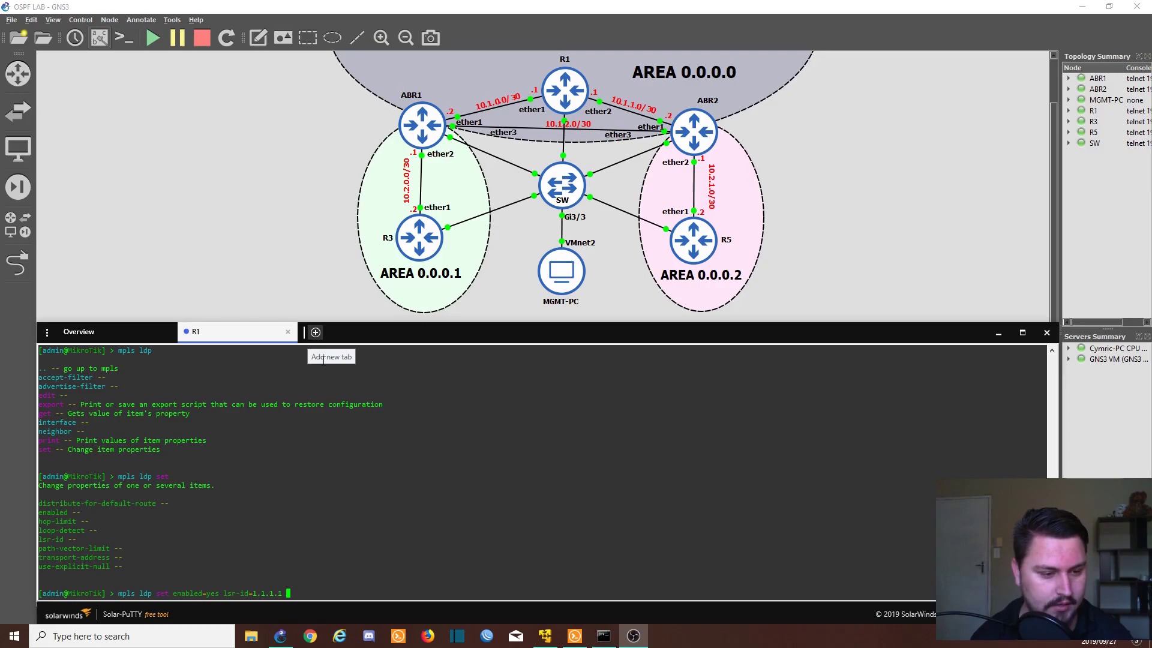
{"action": "type", "text": " trans"}
{"action": "key", "text": "Tab"}
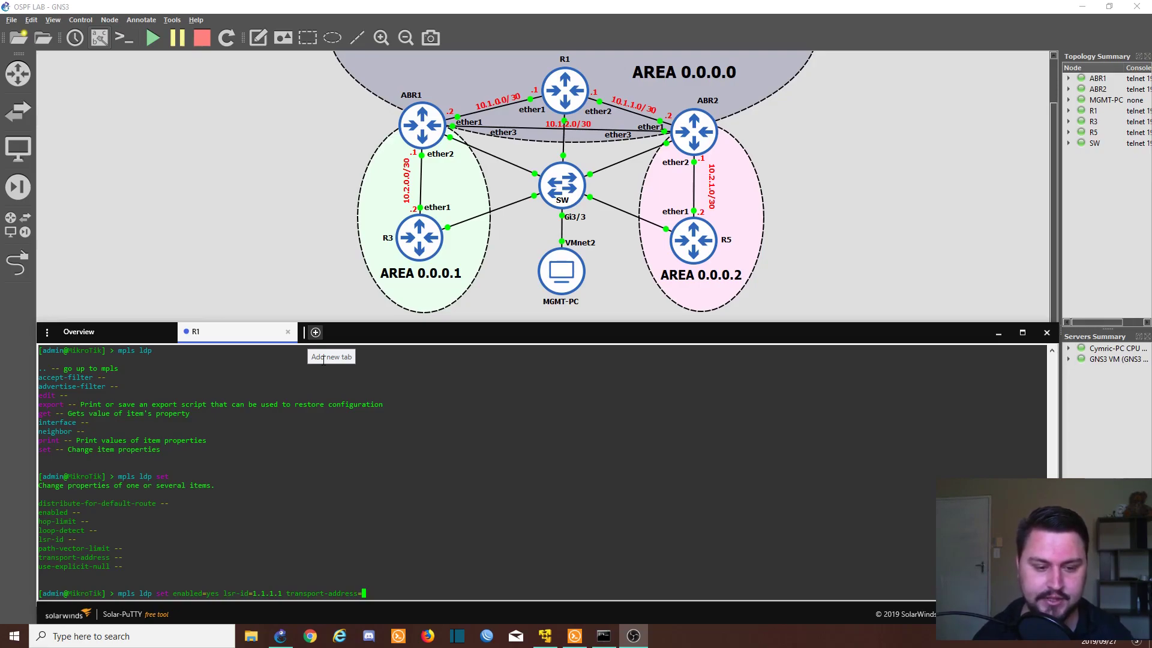
{"action": "type", "text": "1.1.1."}
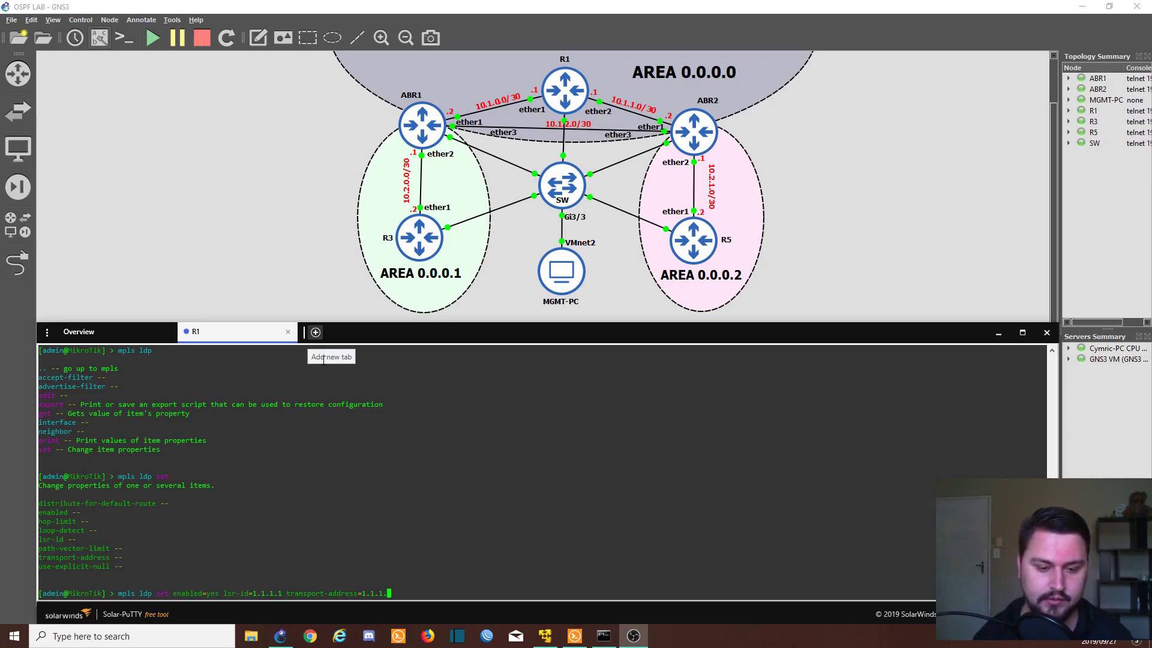
{"action": "type", "text": "1"}
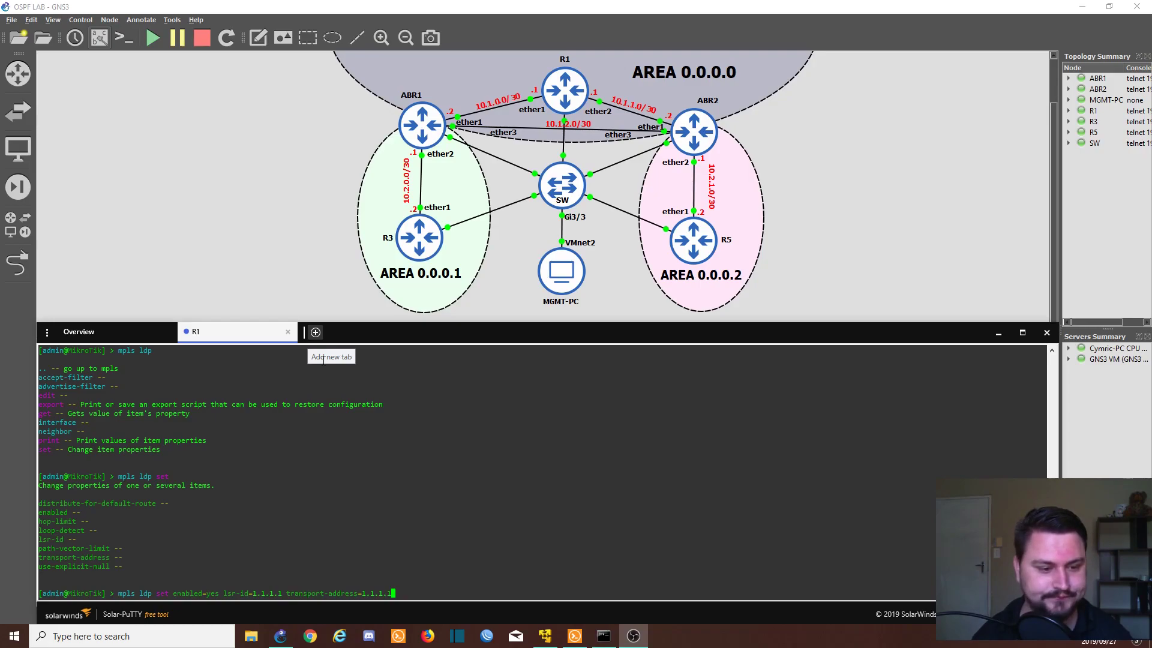
{"action": "key", "text": "Return"}
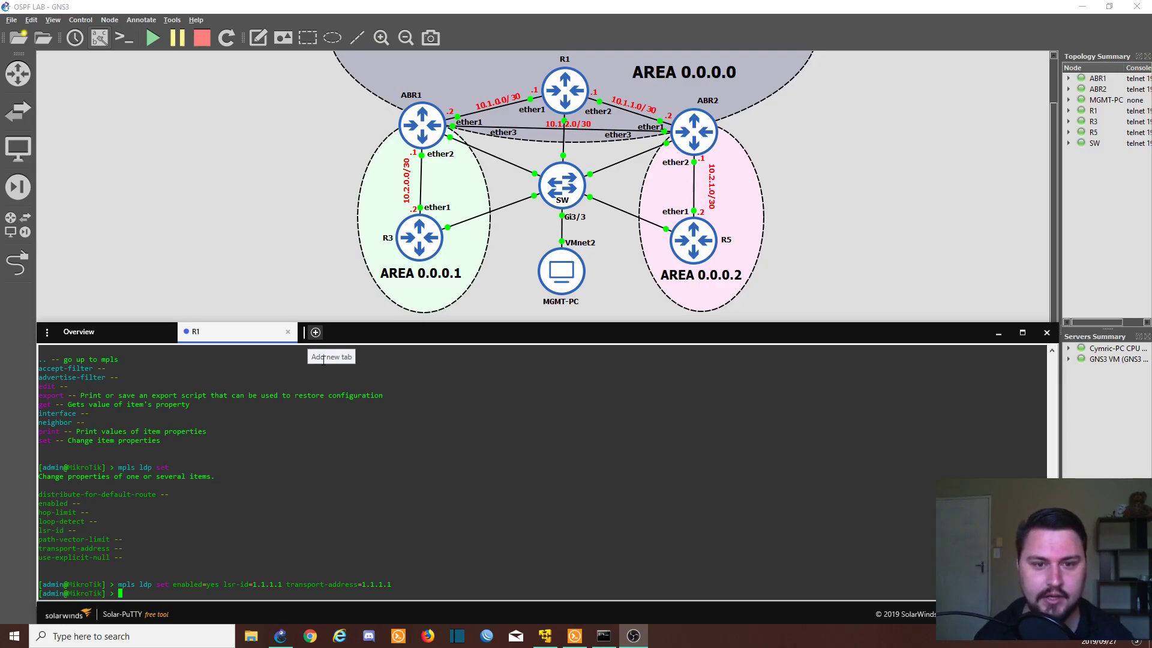
Step: Look up the valid interface names and submit an LDP interface add for ether1 - TO_ABR1 with transport 1.1.1.1
{"action": "type", "text": "mpls ldp interface"}
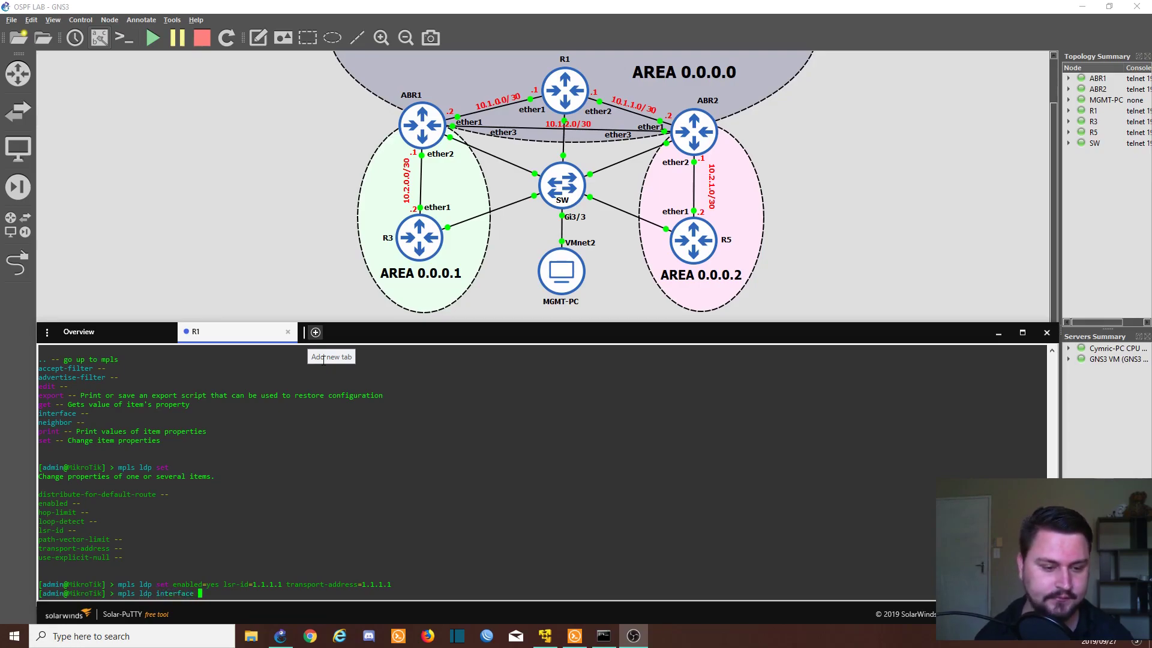
{"action": "key", "text": "question"}
{"action": "type", "text": "add"}
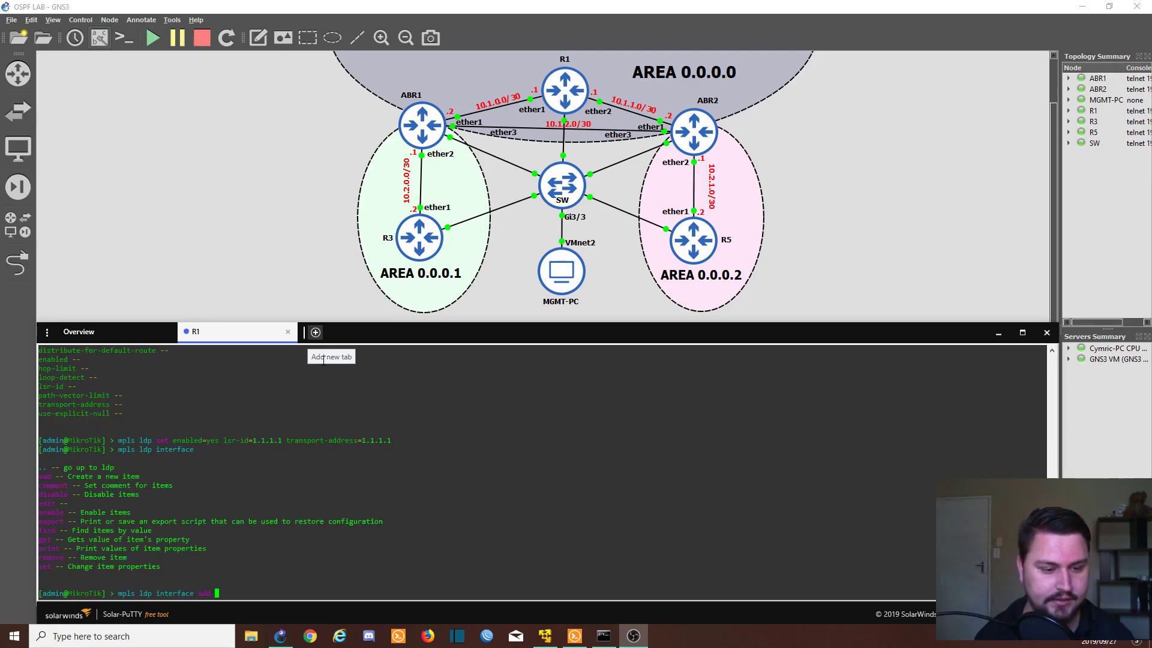
{"action": "key", "text": "question"}
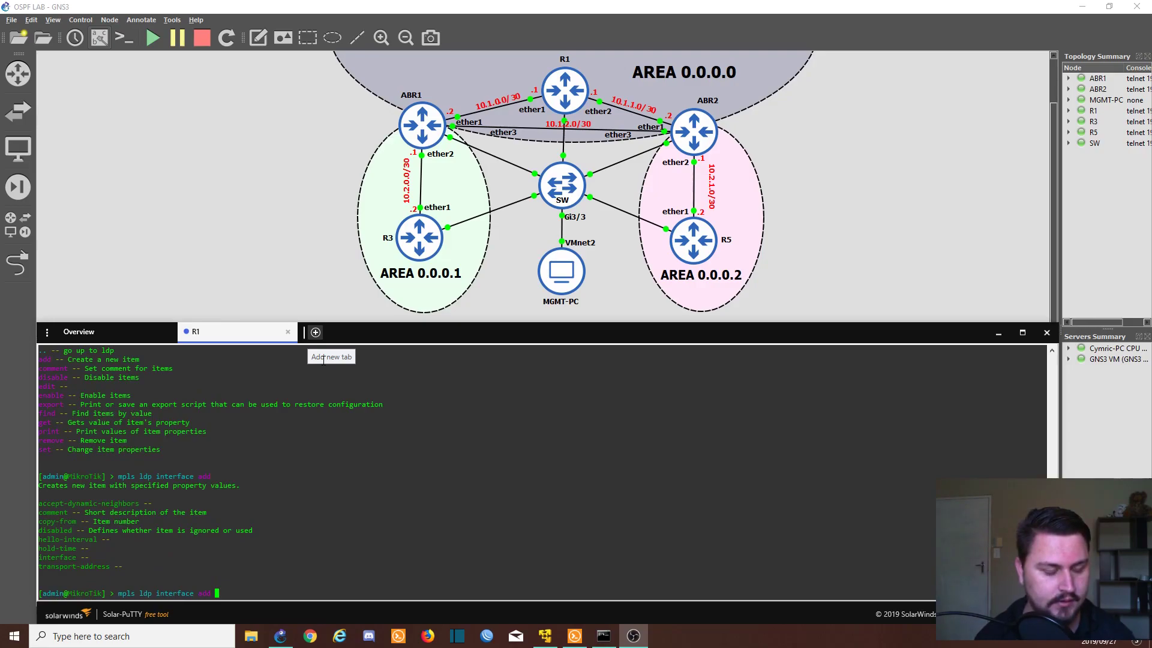
{"action": "type", "text": "interface="}
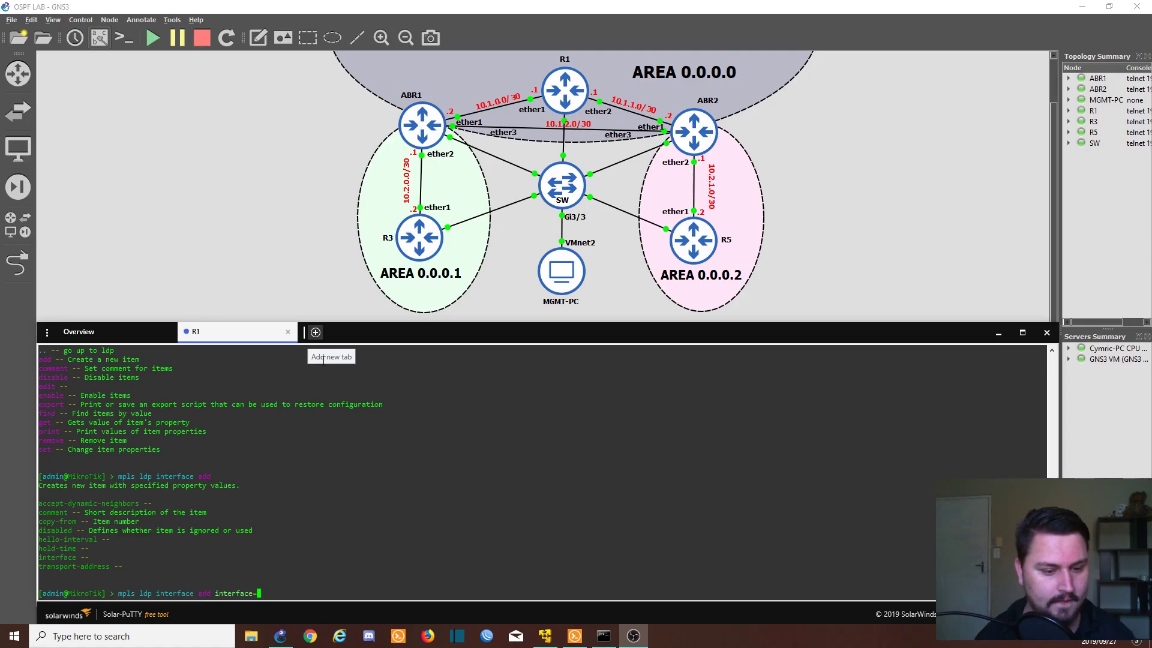
{"action": "key", "text": "question"}
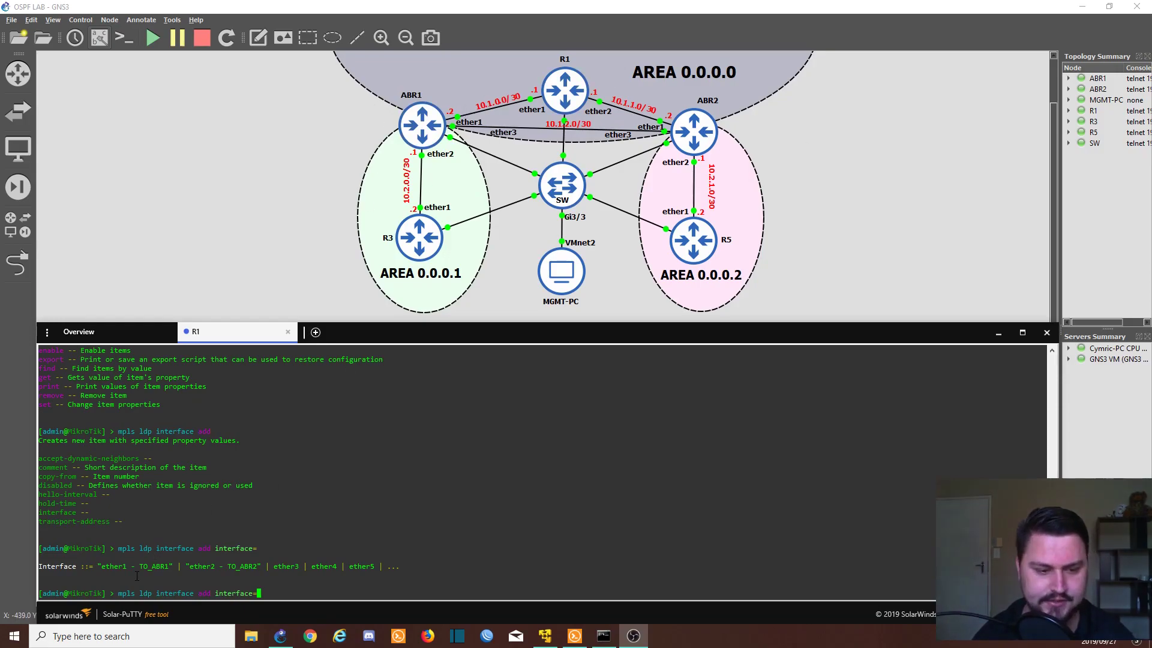
{"action": "triple_click", "coordinate": [227, 565]}
{"action": "left_click", "coordinate": [245, 564]}
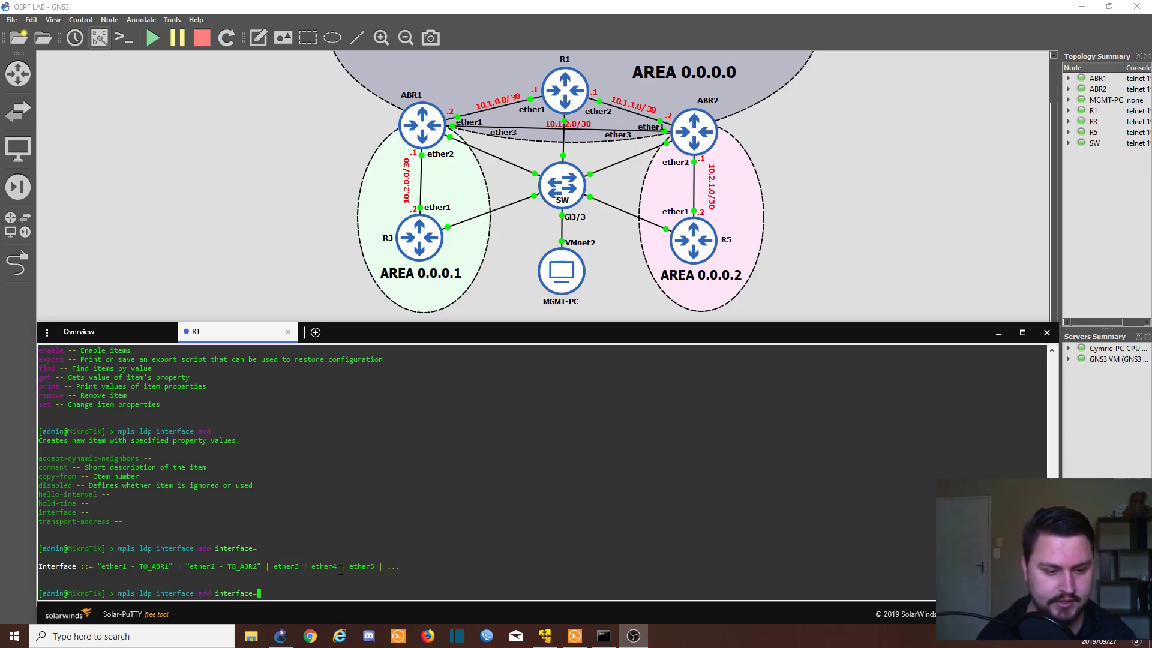
{"action": "type", "text": "\"ethher1"}
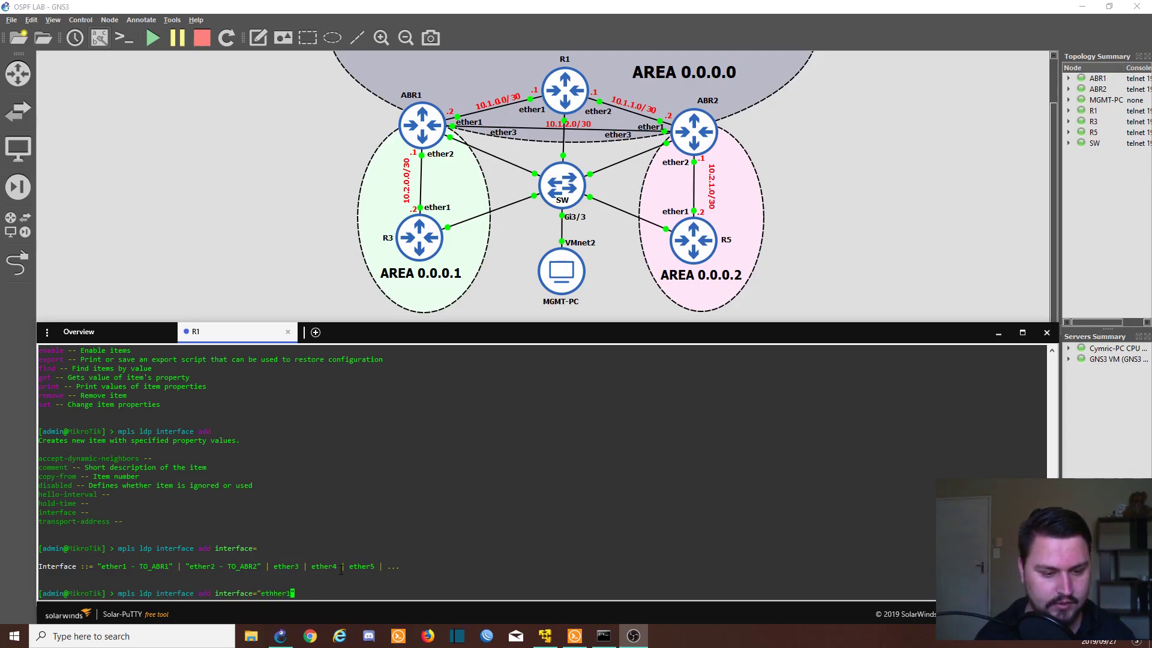
{"action": "type", "text": " - TO_ABR1\" transport-address="}
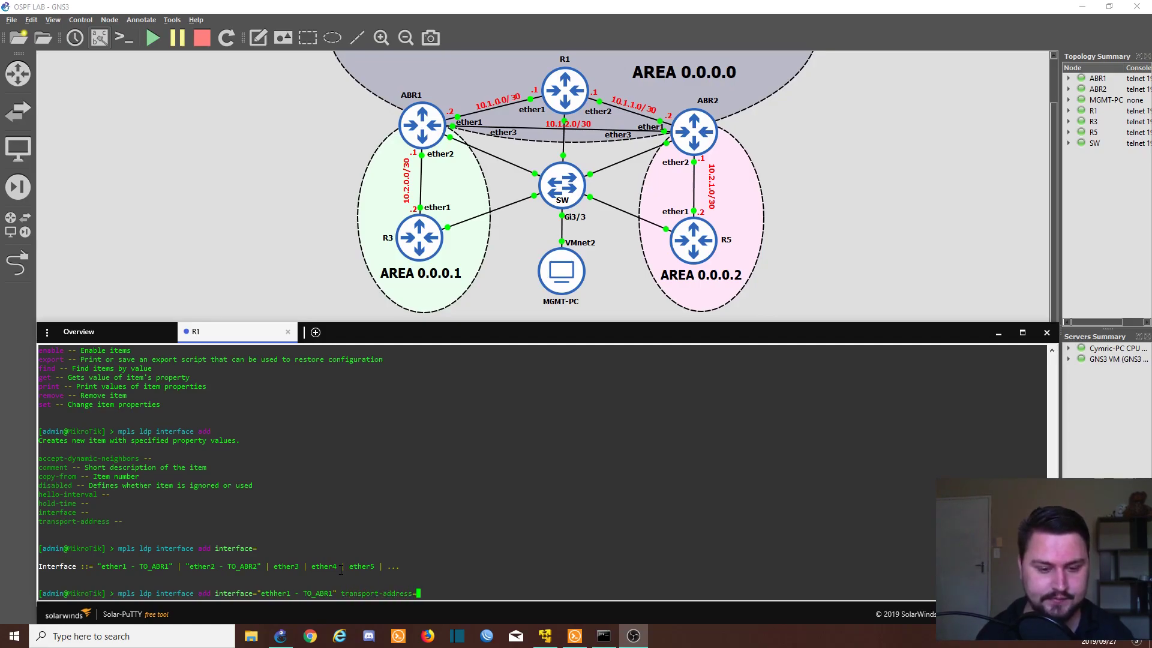
{"action": "type", "text": "1.1.1.1"}
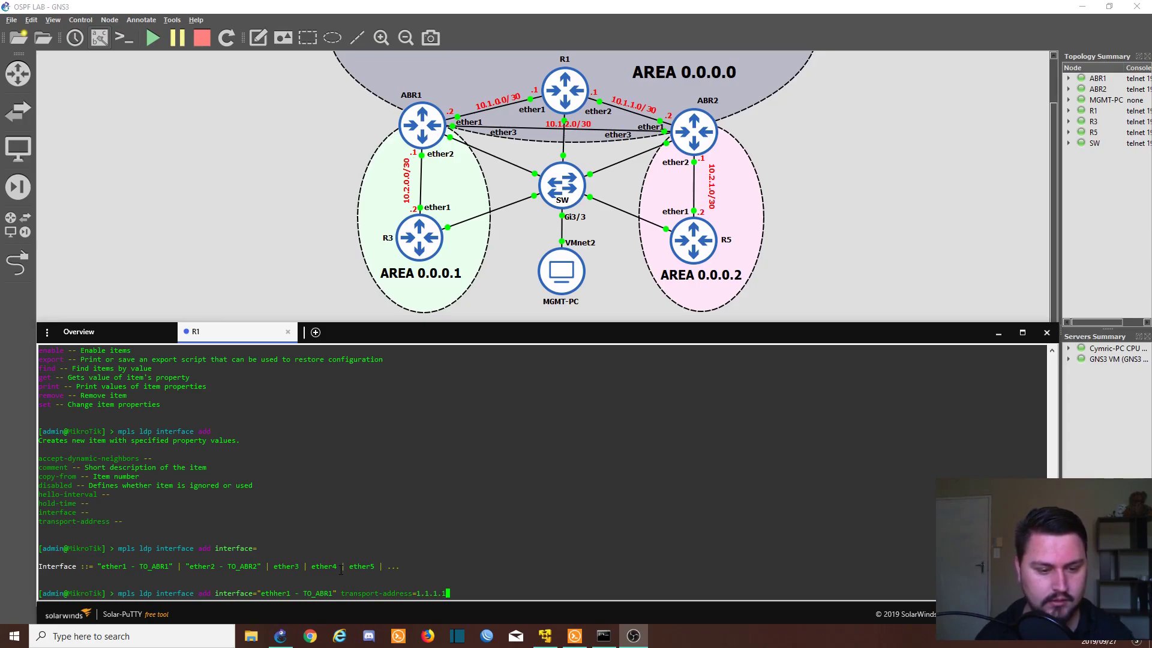
{"action": "key", "text": "Return"}
Step: Correct the 'ethher1' typo and add ether1 - TO_ABR1 as an LDP interface
{"action": "key", "text": "Up"}
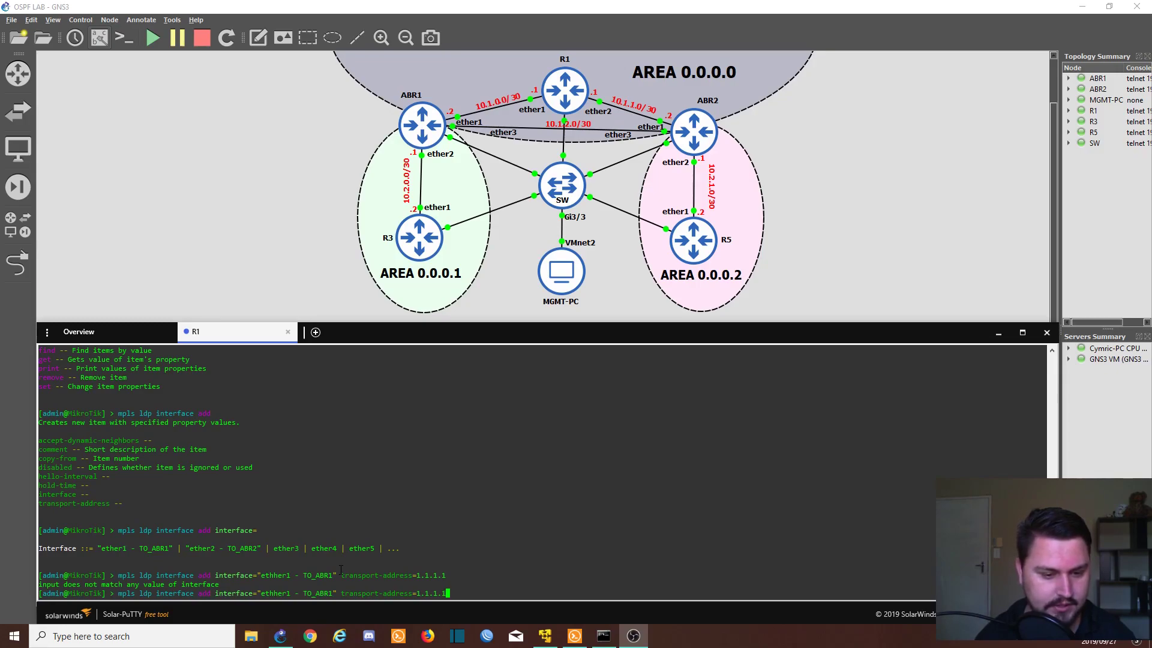
{"action": "key", "text": "Left"}
{"action": "key", "text": "Left"}
{"action": "key", "text": "Left"}
{"action": "key", "text": "Left"}
{"action": "key", "text": "Left"}
{"action": "key", "text": "Left"}
{"action": "key", "text": "Left"}
{"action": "key", "text": "Left"}
{"action": "key", "text": "Left"}
{"action": "key", "text": "Left"}
{"action": "key", "text": "Left"}
{"action": "key", "text": "Left"}
{"action": "key", "text": "Left"}
{"action": "key", "text": "Left"}
{"action": "key", "text": "Left"}
{"action": "key", "text": "Left"}
{"action": "key", "text": "Left"}
{"action": "key", "text": "Left"}
{"action": "key", "text": "Left"}
{"action": "key", "text": "Left"}
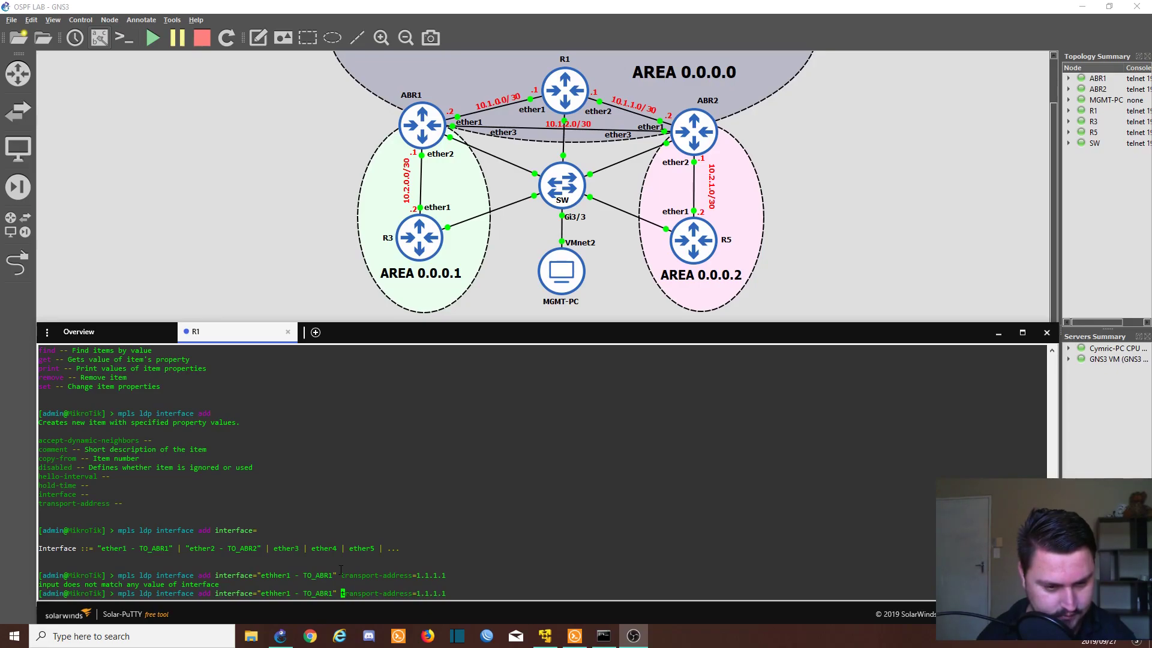
{"action": "key", "text": "Left"}
{"action": "key", "text": "Left"}
{"action": "key", "text": "Left"}
{"action": "key", "text": "Left"}
{"action": "key", "text": "Left"}
{"action": "key", "text": "Left"}
{"action": "key", "text": "Left"}
{"action": "key", "text": "Left"}
{"action": "key", "text": "Left"}
{"action": "key", "text": "Left"}
{"action": "key", "text": "Left"}
{"action": "key", "text": "Left"}
{"action": "key", "text": "Left"}
{"action": "key", "text": "Left"}
{"action": "key", "text": "Left"}
{"action": "key", "text": "Left"}
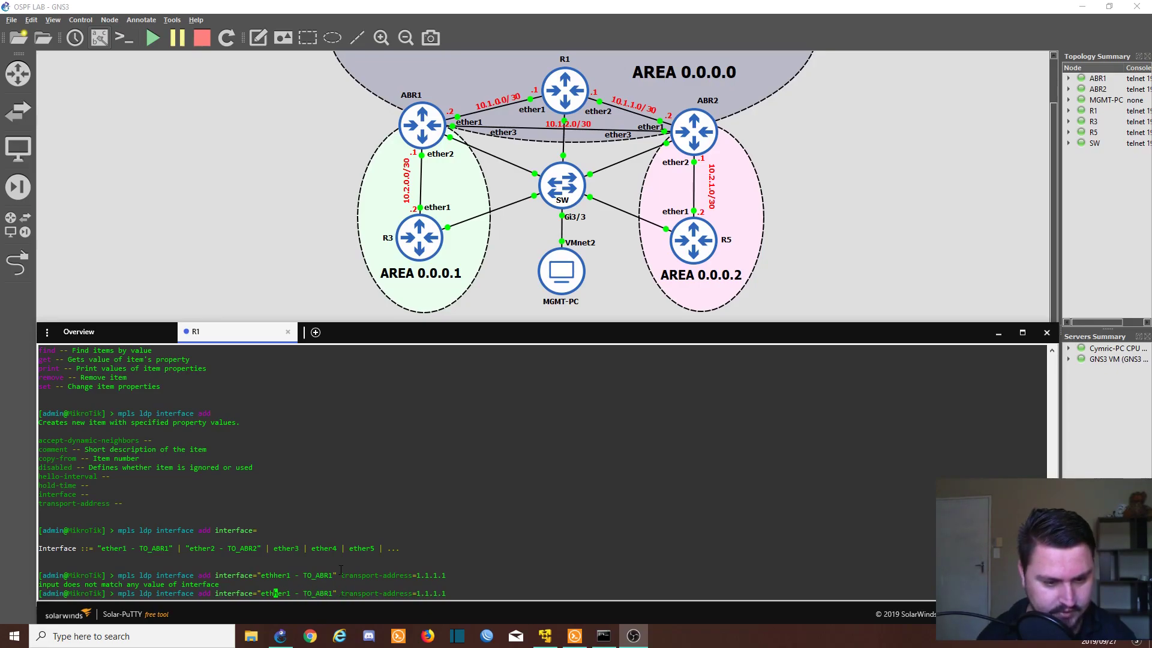
{"action": "key", "text": "BackSpace"}
{"action": "key", "text": "Return"}
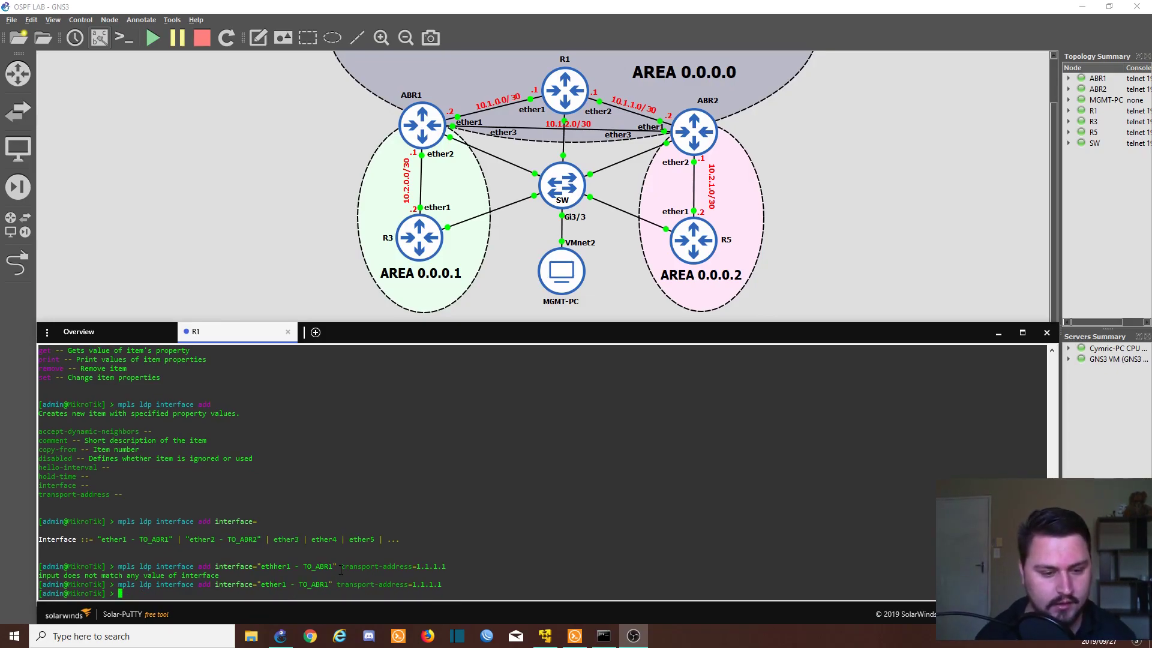
Step: Add ether2 - TO_ABR2 as an LDP interface with transport address 1.1.1.1
{"action": "key", "text": "Up"}
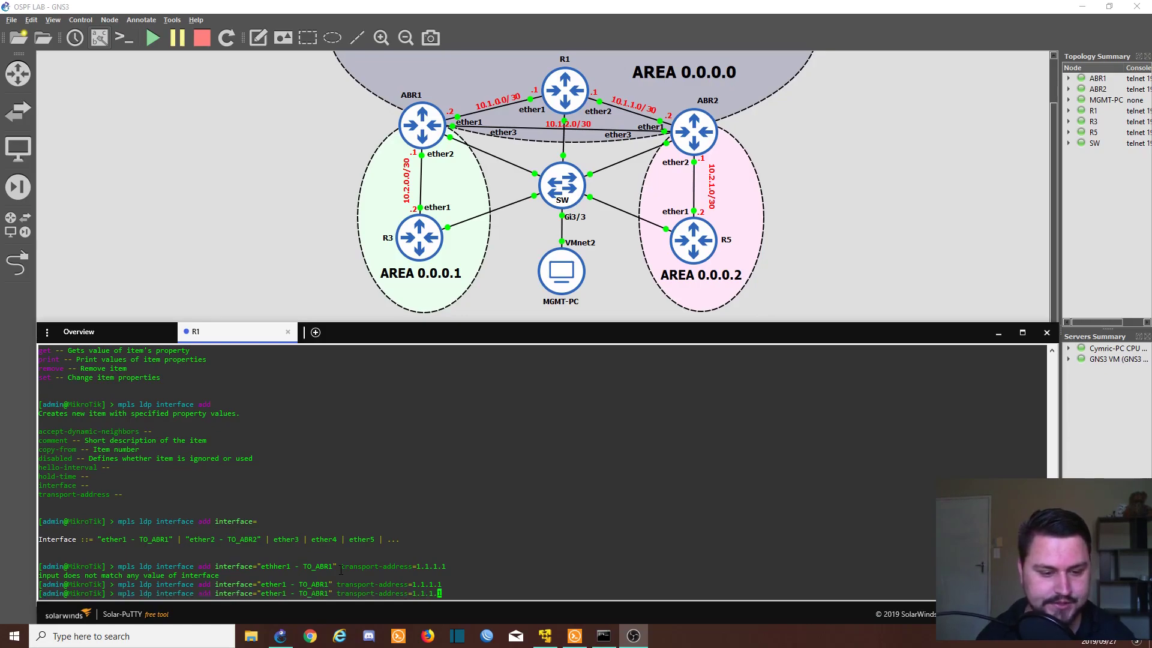
{"action": "key", "text": "Left"}
{"action": "key", "text": "Left"}
{"action": "key", "text": "Left"}
{"action": "key", "text": "Left"}
{"action": "key", "text": "Left"}
{"action": "key", "text": "Left"}
{"action": "key", "text": "Left"}
{"action": "key", "text": "Left"}
{"action": "key", "text": "Left"}
{"action": "key", "text": "Left"}
{"action": "key", "text": "Left"}
{"action": "key", "text": "Left"}
{"action": "key", "text": "Left"}
{"action": "key", "text": "Left"}
{"action": "key", "text": "Left"}
{"action": "key", "text": "Left"}
{"action": "key", "text": "Left"}
{"action": "key", "text": "Left"}
{"action": "key", "text": "Left"}
{"action": "key", "text": "Left"}
{"action": "key", "text": "Left"}
{"action": "key", "text": "Left"}
{"action": "key", "text": "Left"}
{"action": "key", "text": "Left"}
{"action": "key", "text": "Left"}
{"action": "key", "text": "Left"}
{"action": "key", "text": "Left"}
{"action": "key", "text": "Left"}
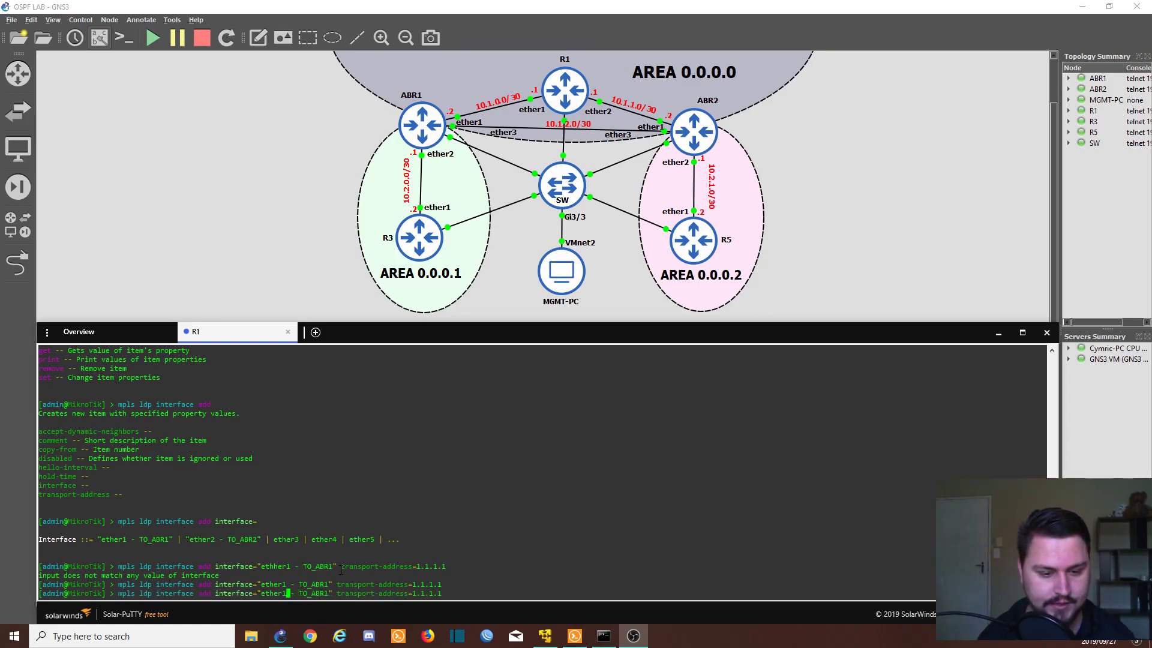
{"action": "key", "text": "Right"}
{"action": "key", "text": "Right"}
{"action": "key", "text": "Right"}
{"action": "key", "text": "Right"}
{"action": "key", "text": "Right"}
{"action": "key", "text": "Right"}
{"action": "key", "text": "Right"}
{"action": "key", "text": "Right"}
{"action": "key", "text": "Right"}
{"action": "key", "text": "Right"}
{"action": "key", "text": "BackSpace"}
{"action": "type", "text": "2"}
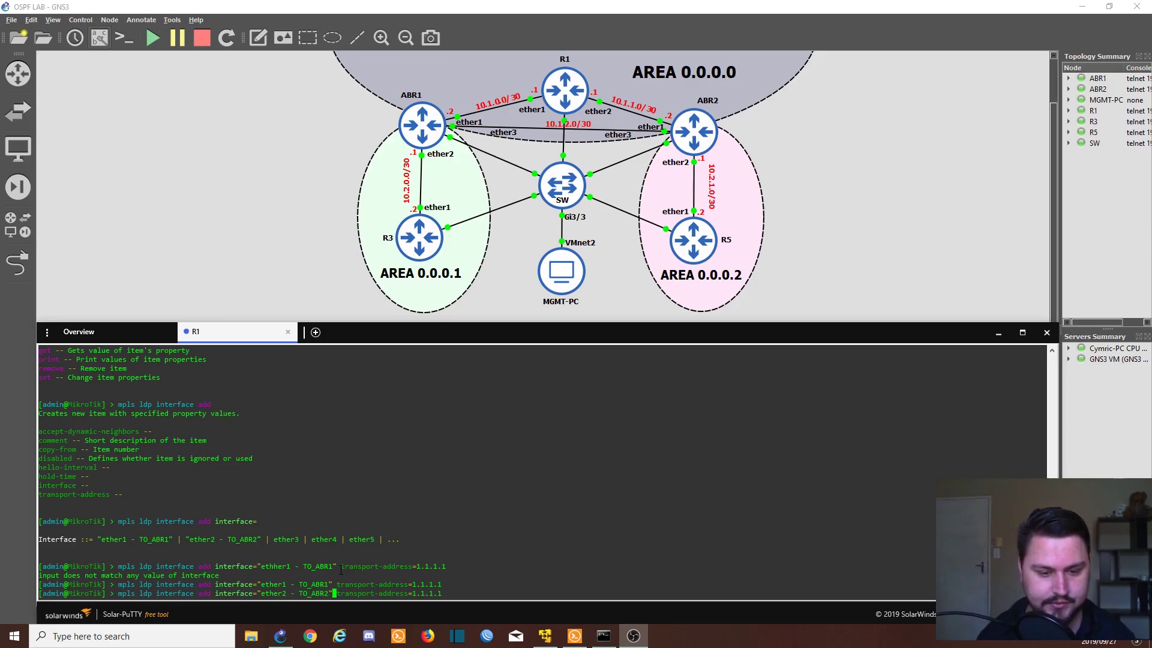
{"action": "key", "text": "Right"}
{"action": "key", "text": "Right"}
{"action": "key", "text": "Right"}
{"action": "key", "text": "Right"}
{"action": "key", "text": "Right"}
{"action": "key", "text": "Right"}
{"action": "key", "text": "Right"}
{"action": "key", "text": "Right"}
{"action": "key", "text": "Right"}
{"action": "key", "text": "Right"}
{"action": "key", "text": "Right"}
{"action": "key", "text": "Right"}
{"action": "key", "text": "Right"}
{"action": "key", "text": "Right"}
{"action": "key", "text": "Right"}
{"action": "key", "text": "Right"}
{"action": "key", "text": "Right"}
{"action": "key", "text": "Right"}
{"action": "key", "text": "Right"}
{"action": "key", "text": "Right"}
{"action": "key", "text": "Right"}
{"action": "key", "text": "Return"}
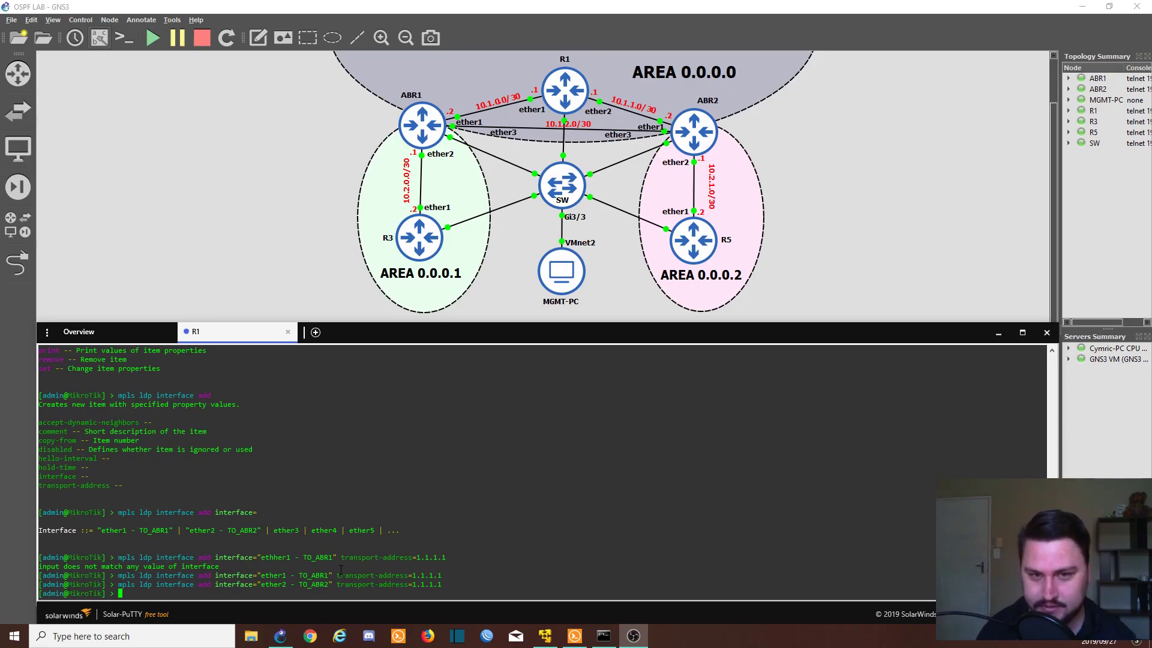
Step: Switch to the ABR1 console and log in
{"action": "left_click", "coordinate": [414, 135]}
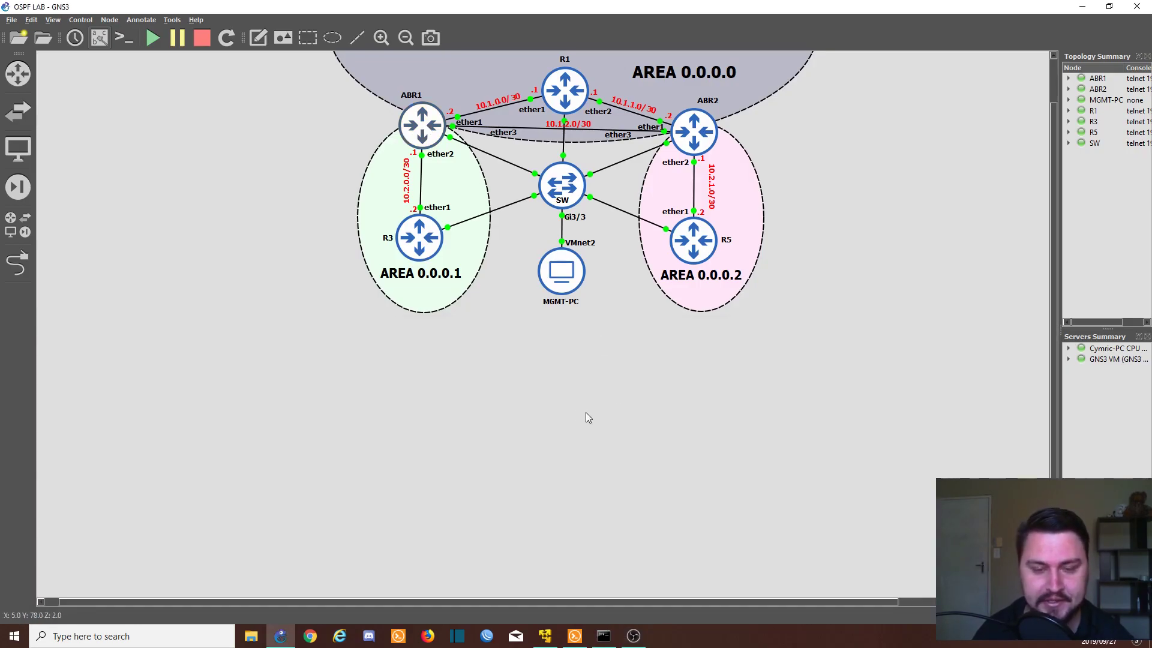
{"action": "key", "text": "alt+Tab"}
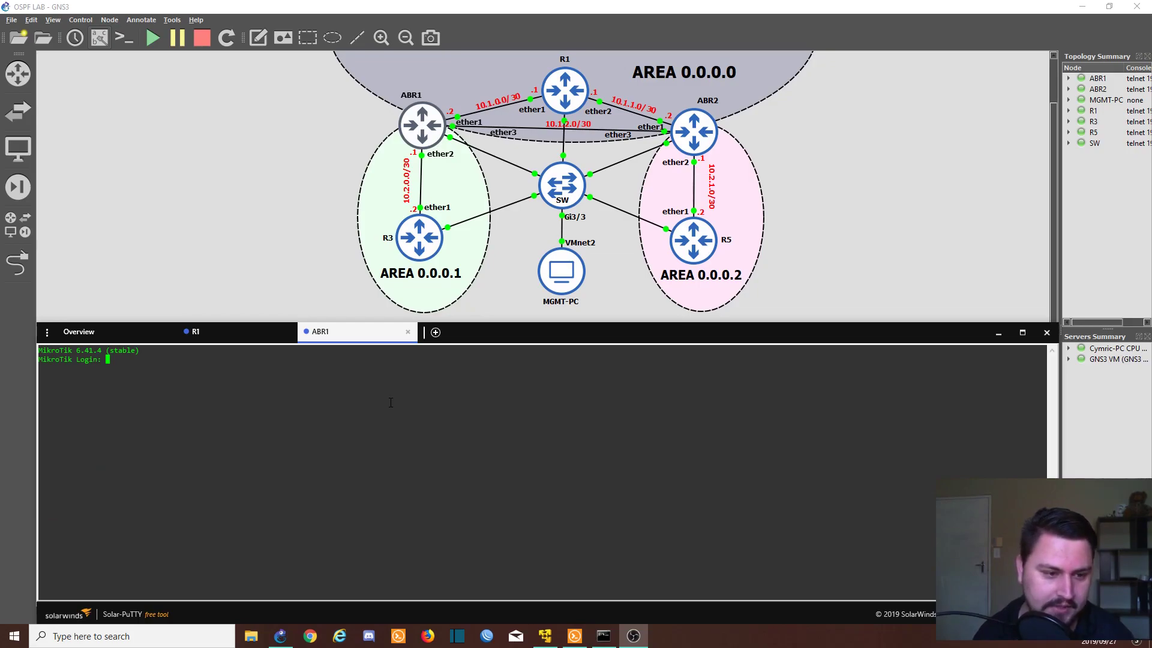
{"action": "type", "text": "admin"}
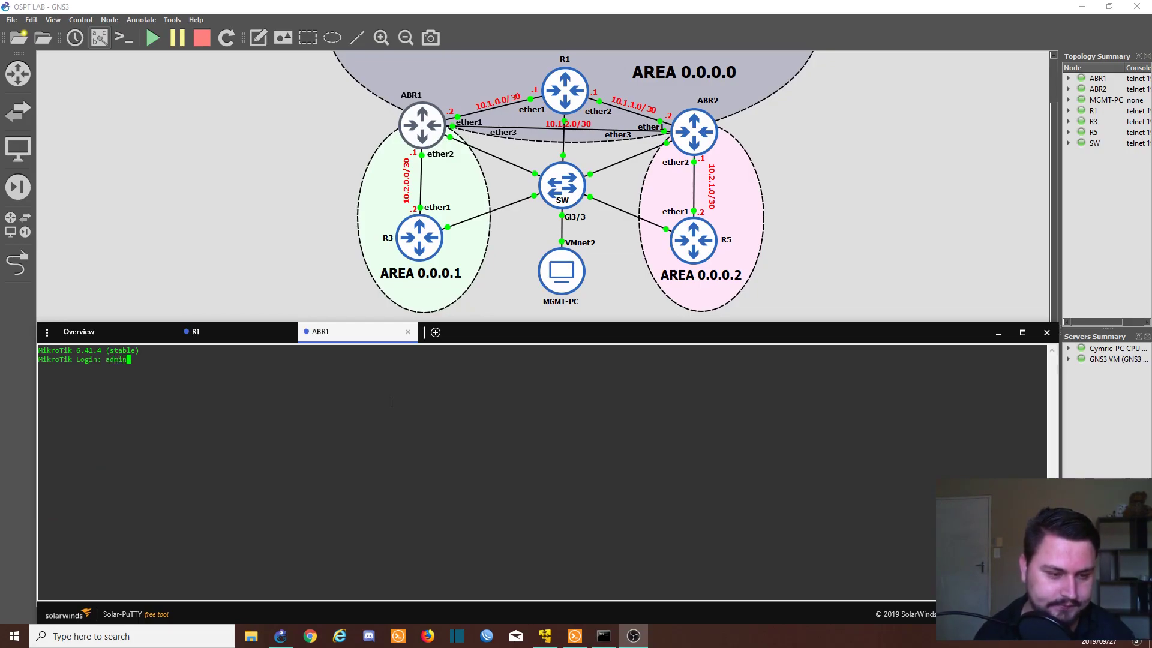
{"action": "key", "text": "Return"}
{"action": "key", "text": "Return"}
{"action": "key", "text": "Return"}
{"action": "key", "text": "Return"}
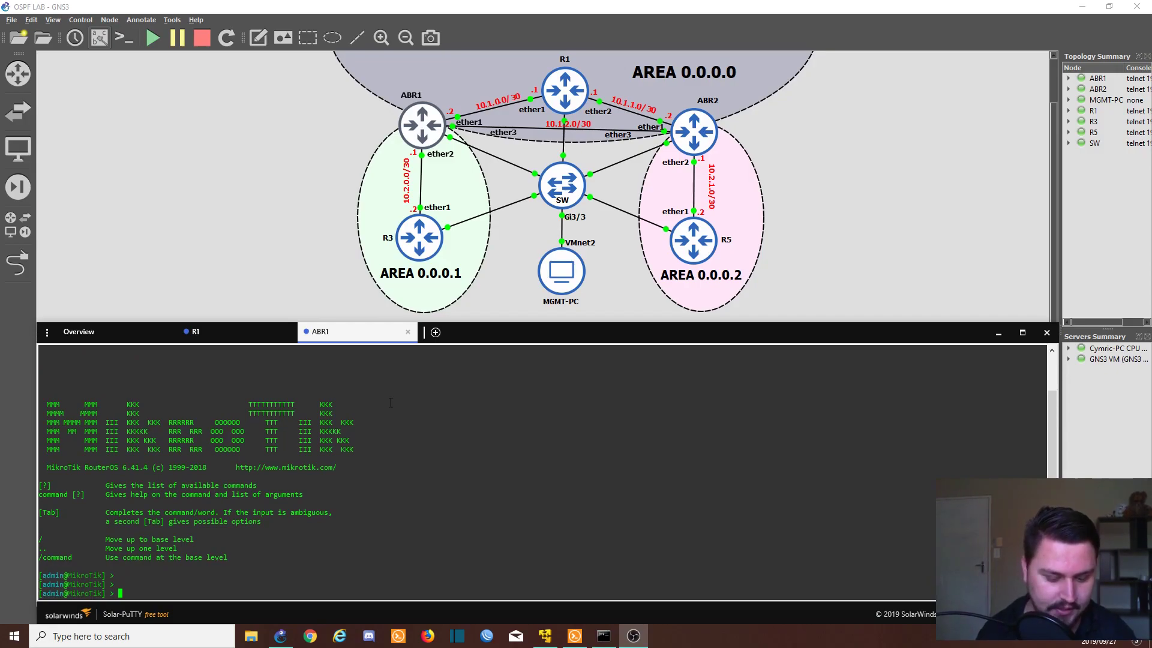
Step: Enable LDP on ABR1 with transport address and LSR ID 2.2.2.2
{"action": "type", "text": "mpls "}
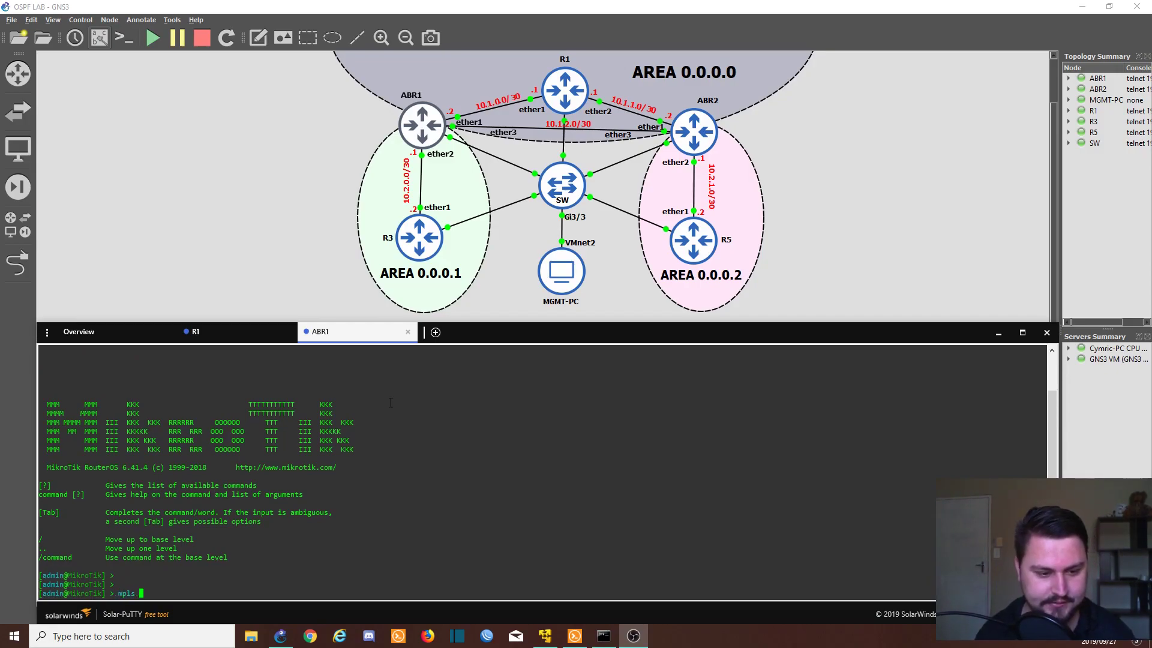
{"action": "type", "text": "ldp "}
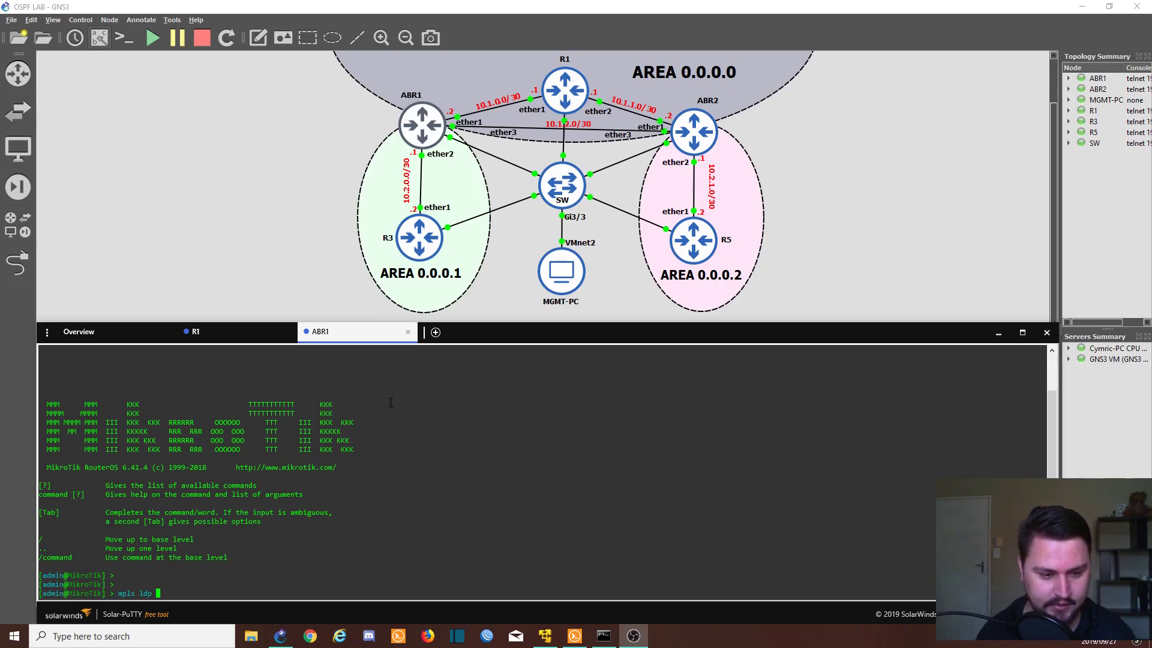
{"action": "type", "text": "set e"}
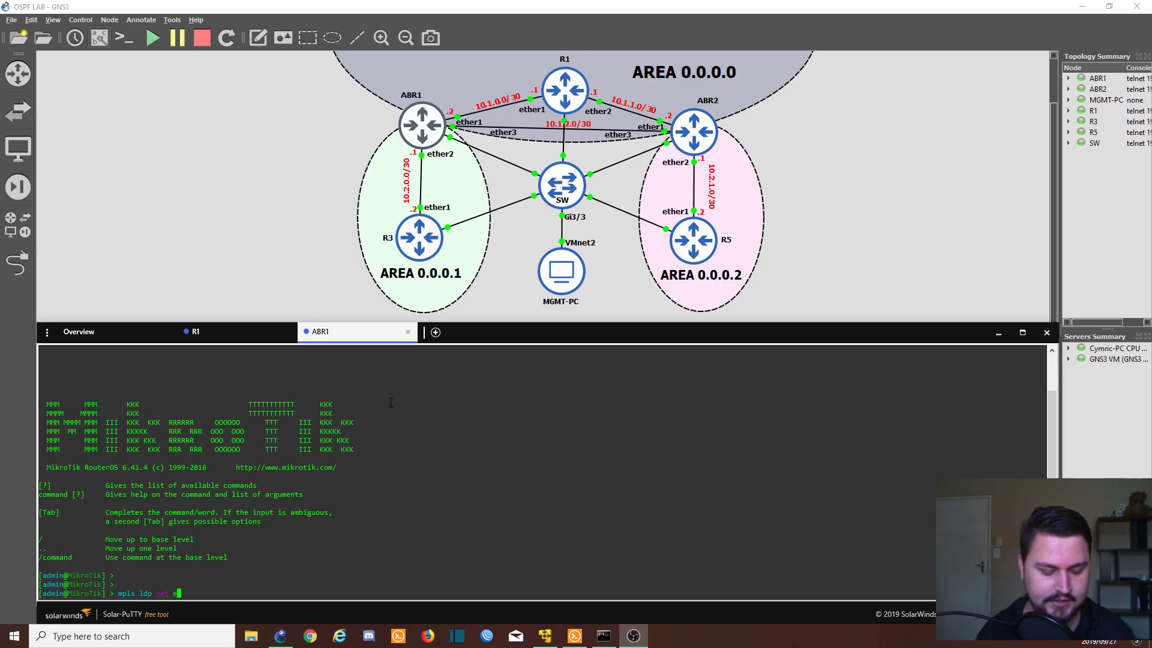
{"action": "type", "text": "nabled=yes "}
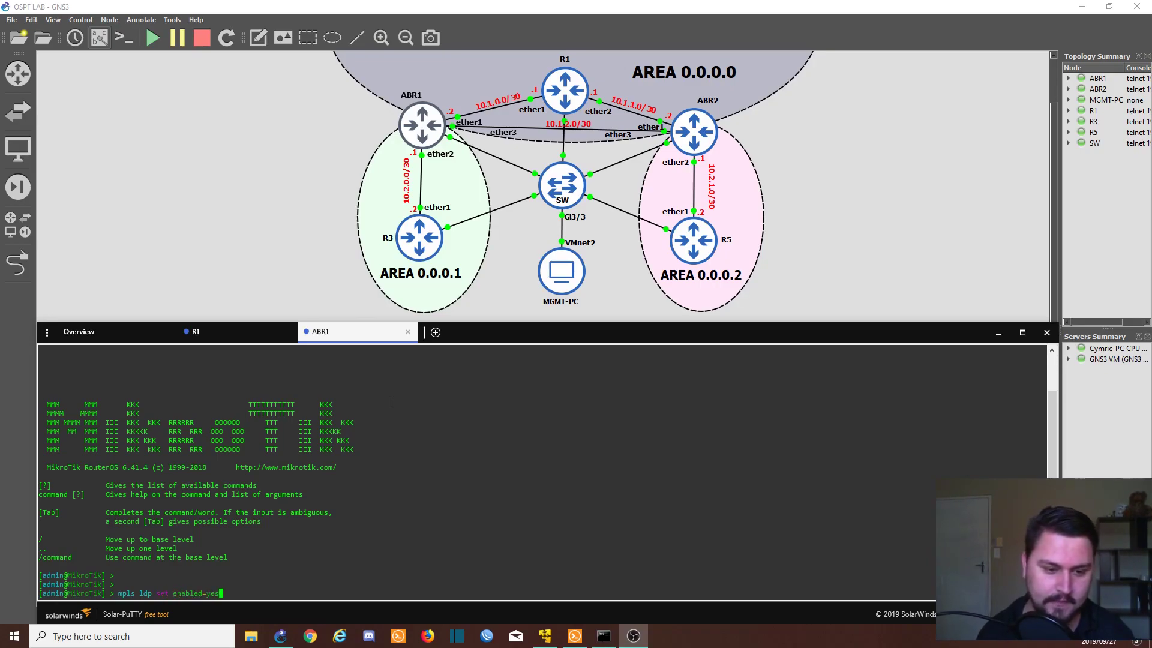
{"action": "type", "text": "transport-address="}
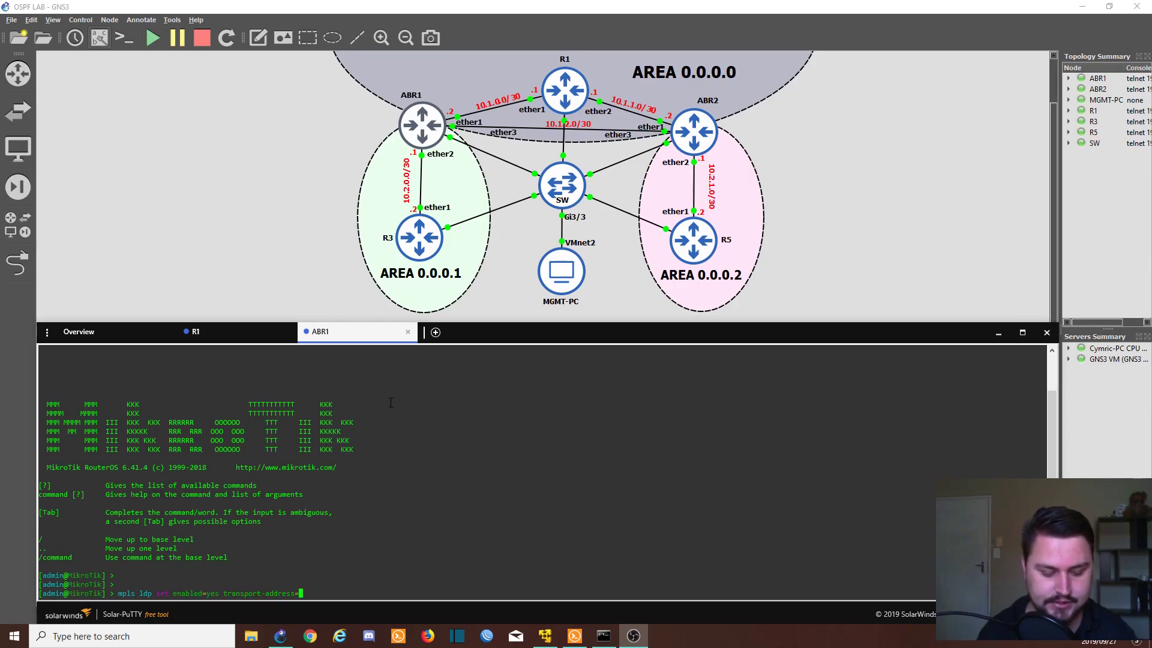
{"action": "type", "text": "2.2.2.2"}
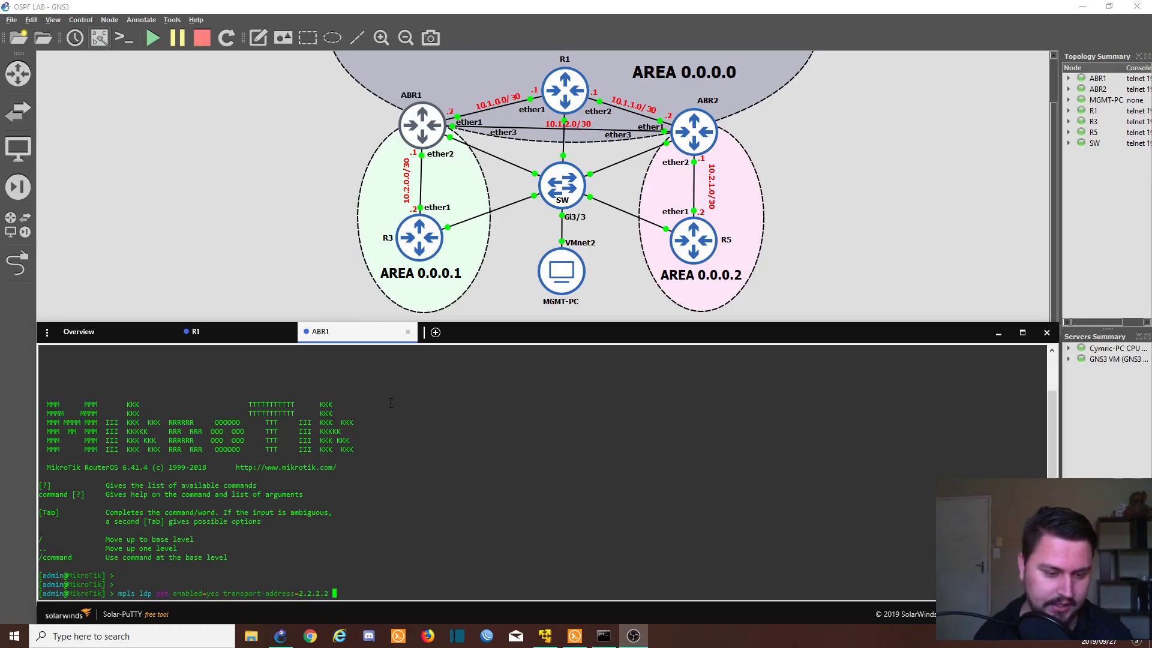
{"action": "key", "text": "question"}
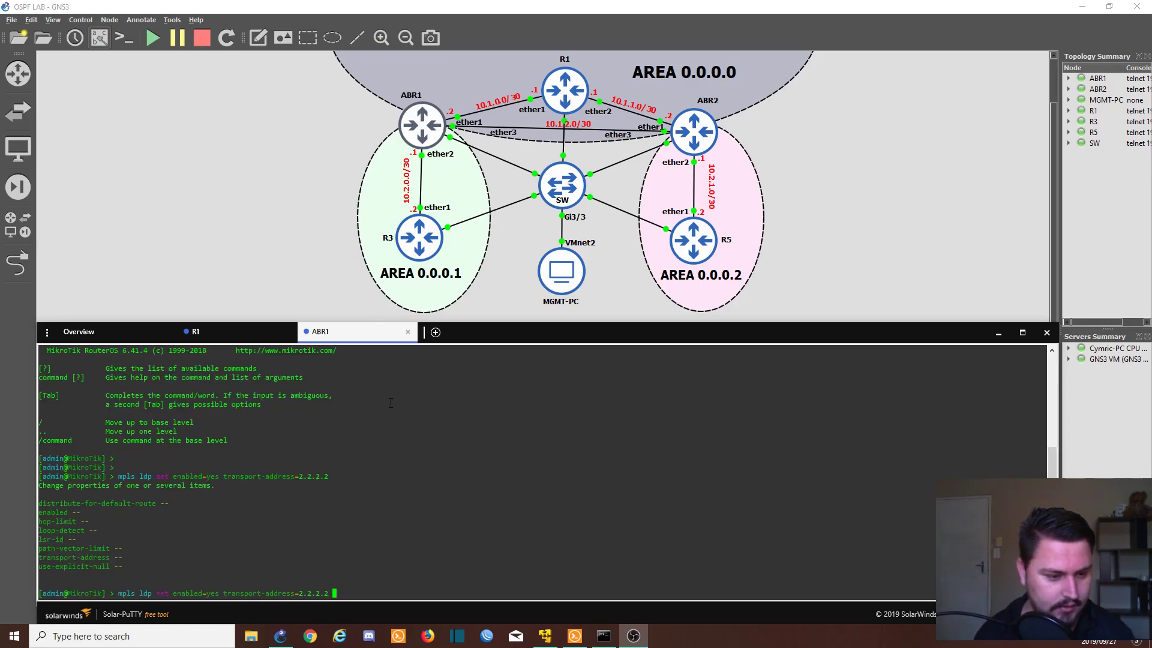
{"action": "type", "text": "lsr-id="}
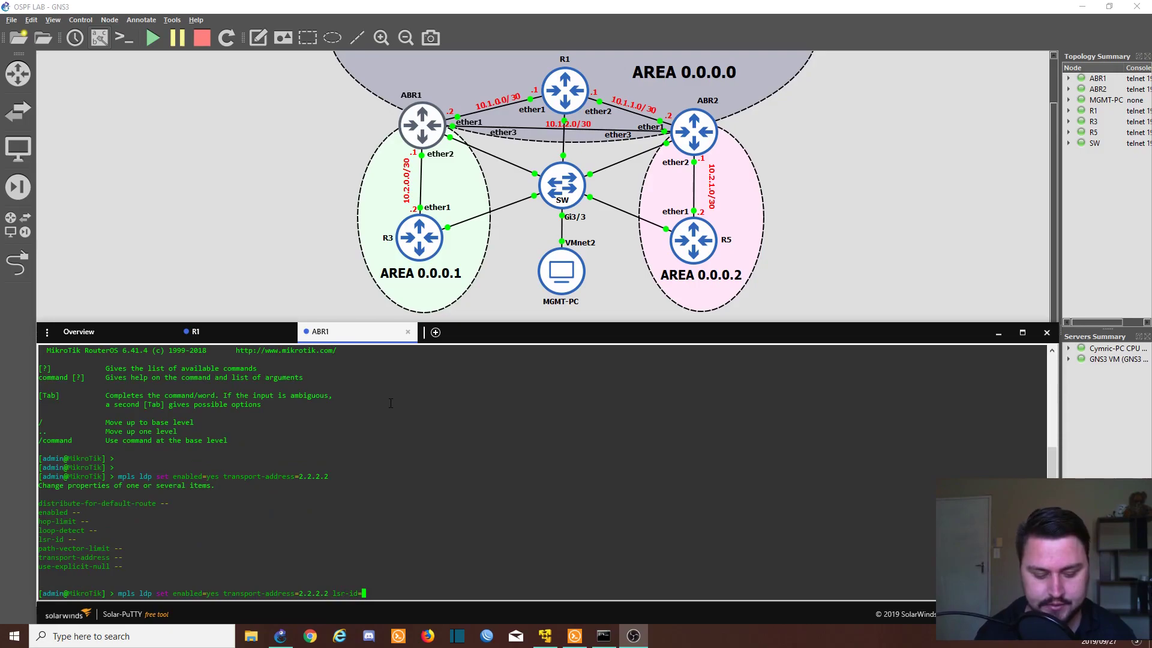
{"action": "type", "text": "2.2.2.2"}
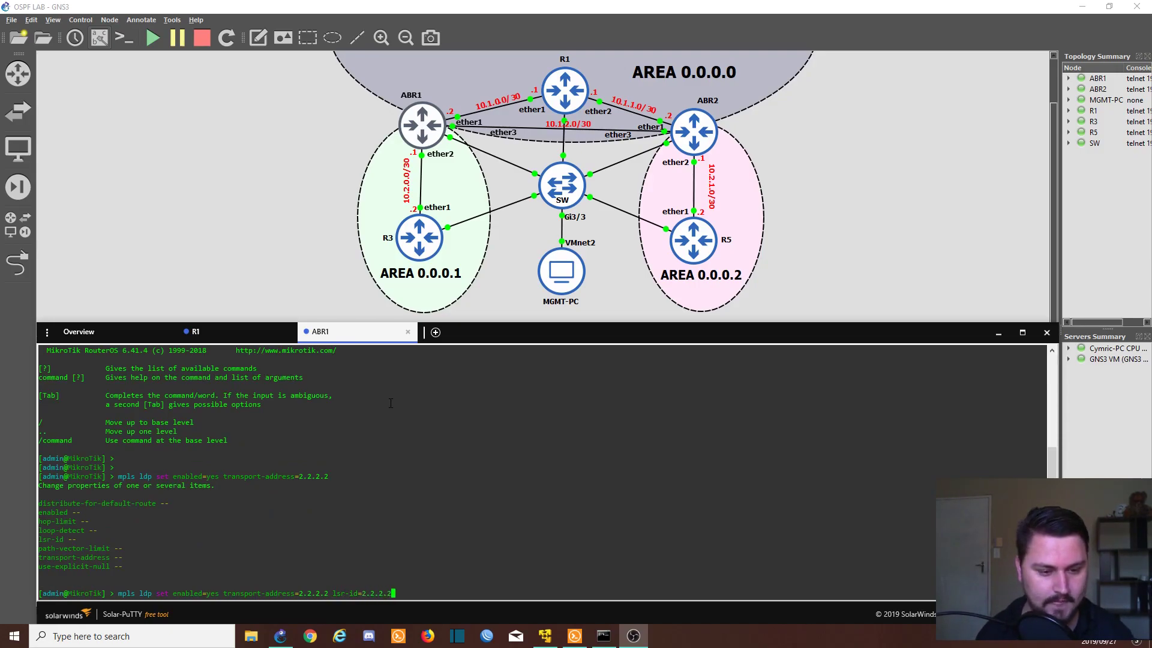
{"action": "key", "text": "Return"}
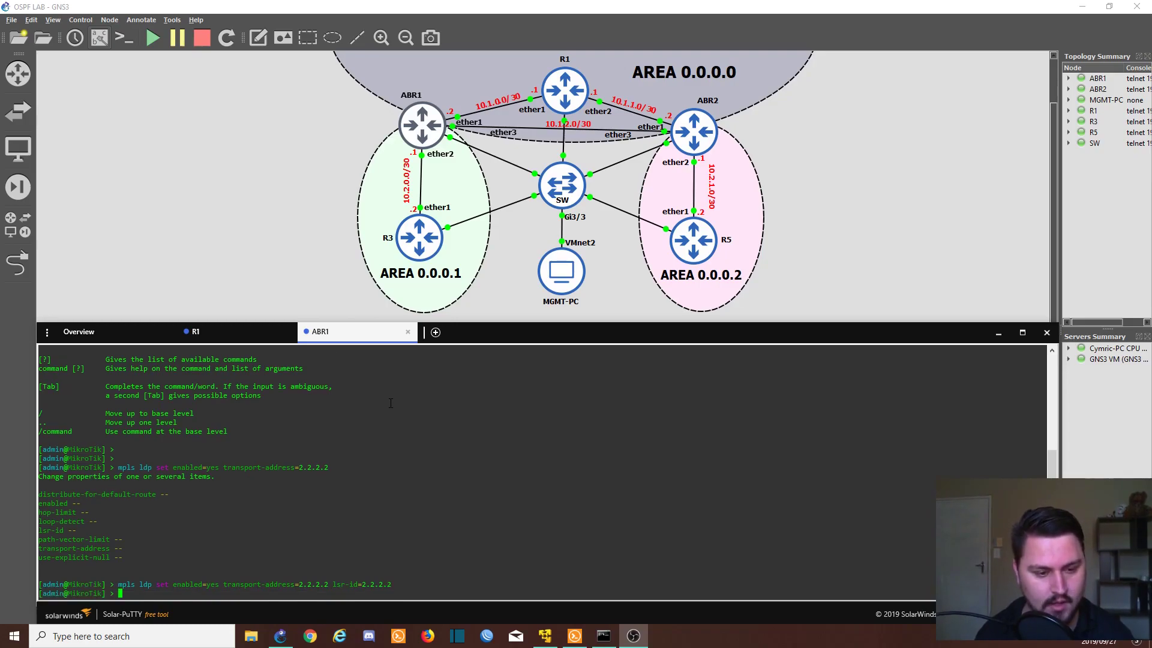
Step: Start entering the mpls ldp interface add command on ABR1
{"action": "type", "text": "mpls in"}
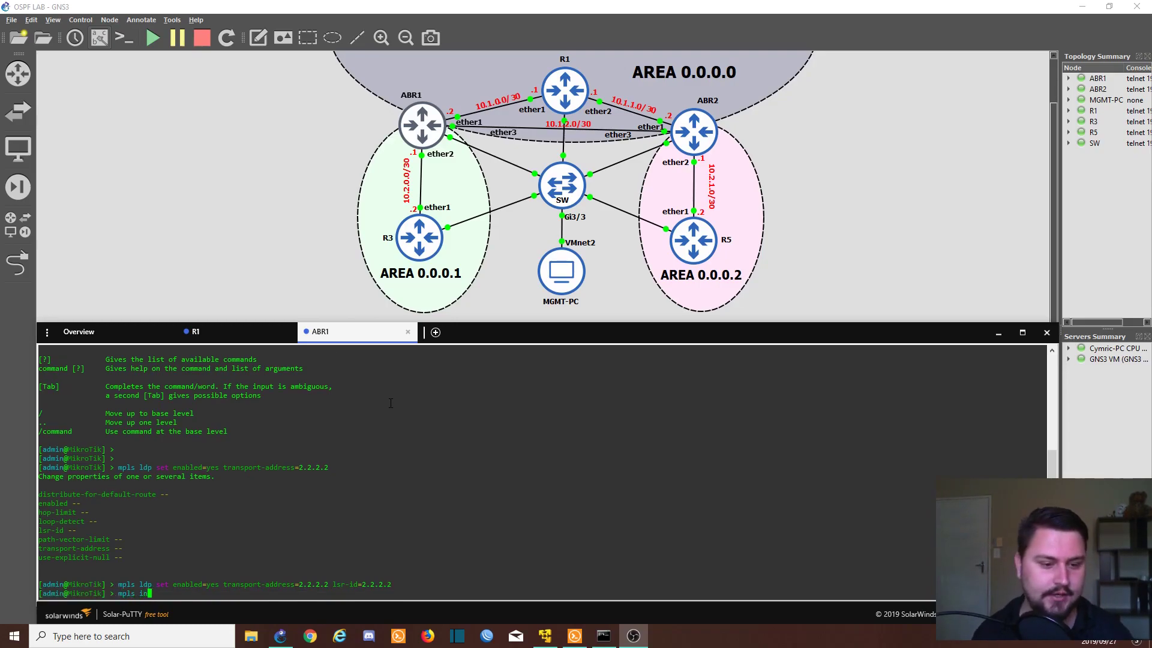
{"action": "key", "text": "BackSpace"}
{"action": "key", "text": "BackSpace"}
{"action": "type", "text": "ldp"}
{"action": "key", "text": "BackSpace"}
{"action": "key", "text": "BackSpace"}
{"action": "key", "text": "BackSpace"}
{"action": "key", "text": "BackSpace"}
{"action": "key", "text": "BackSpace"}
{"action": "type", "text": "ldp interface add int"}
Step: Add ether1 - TO_R1 as an LDP interface with transport address 2.2.2.2
{"action": "key", "text": "Tab"}
{"action": "key", "text": "question"}
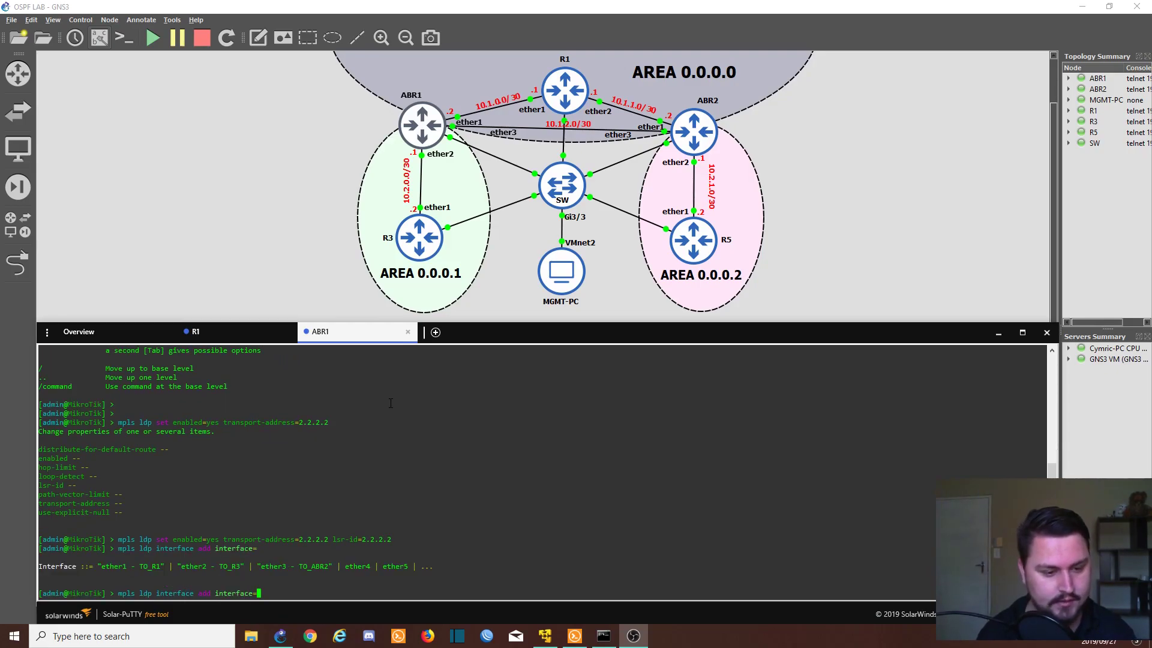
{"action": "type", "text": "\"ether1 - to"}
{"action": "key", "text": "BackSpace"}
{"action": "key", "text": "BackSpace"}
{"action": "type", "text": "TO_R1\""}
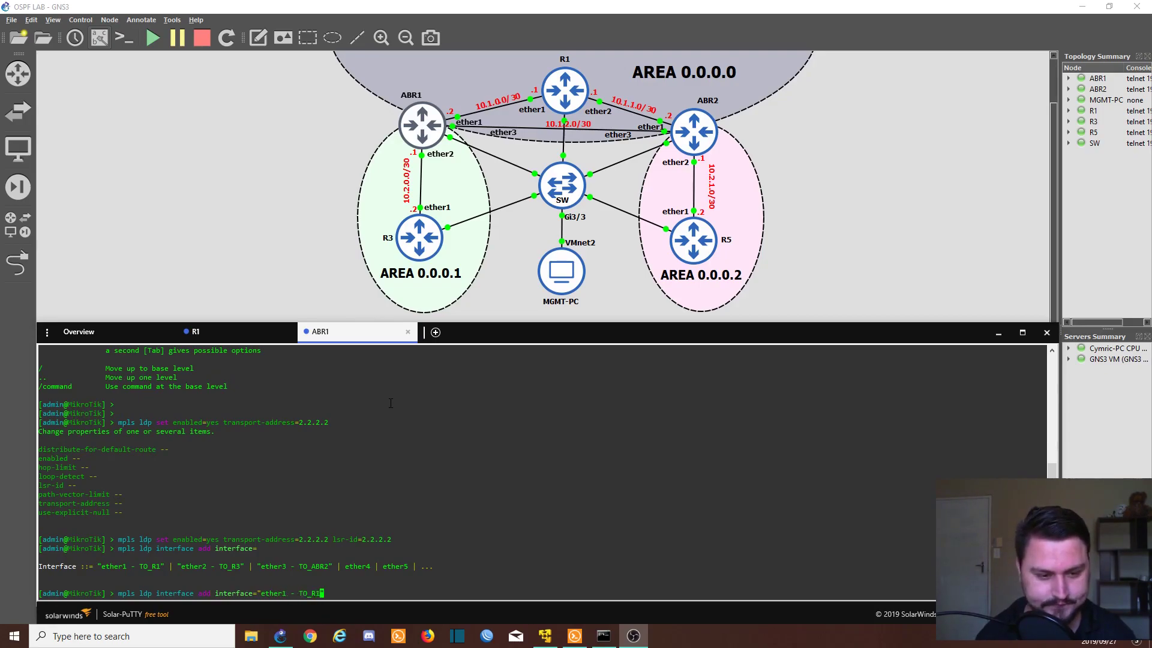
{"action": "type", "text": "\""}
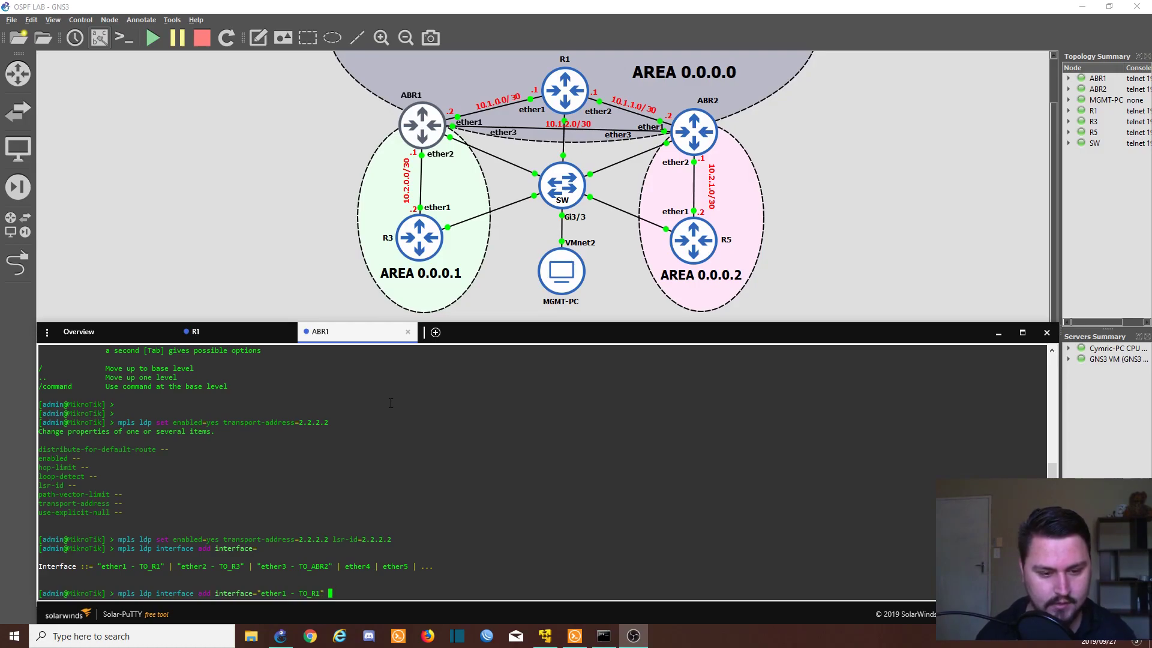
{"action": "type", "text": " transport-address=2."}
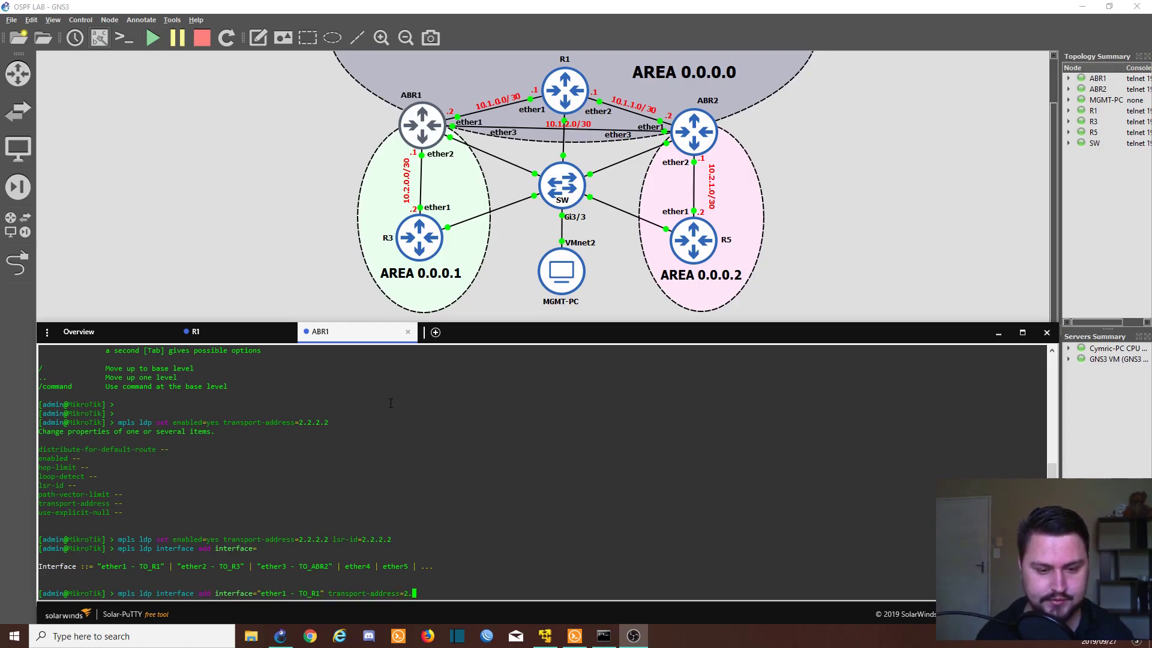
{"action": "type", "text": "2.2.2"}
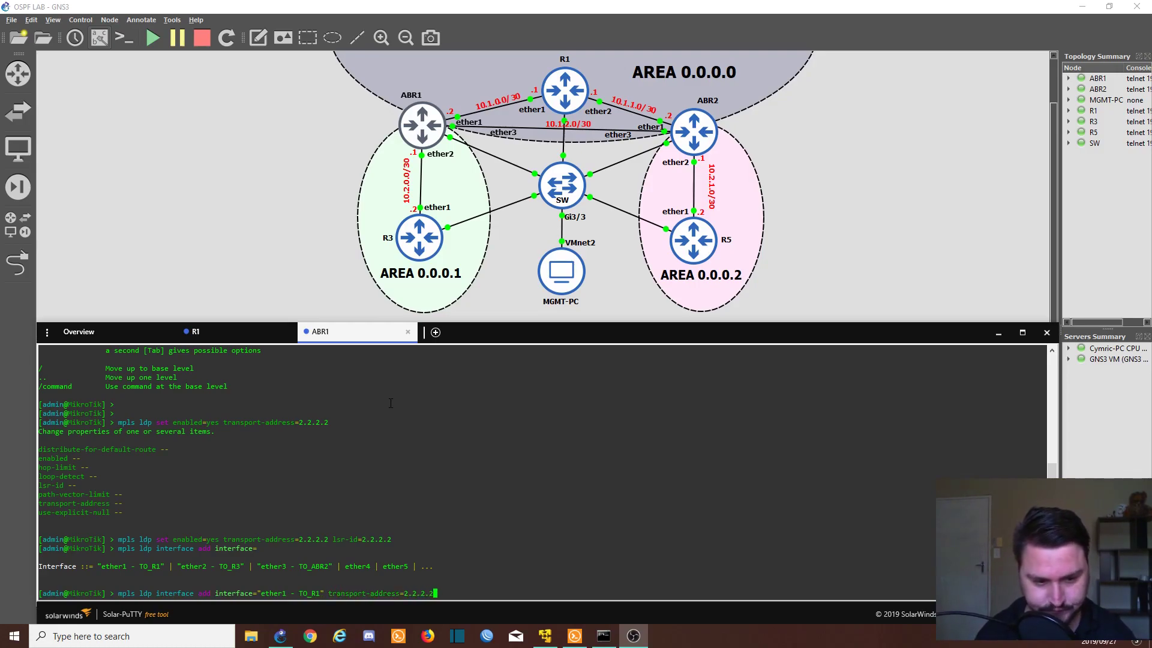
{"action": "key", "text": "Return"}
Step: Add ether2 - TO_R3 as an LDP interface with transport address 2.2.2.2
{"action": "key", "text": "Up"}
{"action": "key", "text": "Left"}
{"action": "key", "text": "Left"}
{"action": "key", "text": "Left"}
{"action": "key", "text": "Left"}
{"action": "key", "text": "Left"}
{"action": "key", "text": "Left"}
{"action": "key", "text": "Left"}
{"action": "key", "text": "Left"}
{"action": "key", "text": "Left"}
{"action": "key", "text": "Left"}
{"action": "key", "text": "Left"}
{"action": "key", "text": "Left"}
{"action": "key", "text": "Left"}
{"action": "key", "text": "Left"}
{"action": "key", "text": "Left"}
{"action": "key", "text": "Left"}
{"action": "key", "text": "Left"}
{"action": "key", "text": "Left"}
{"action": "key", "text": "Left"}
{"action": "key", "text": "Left"}
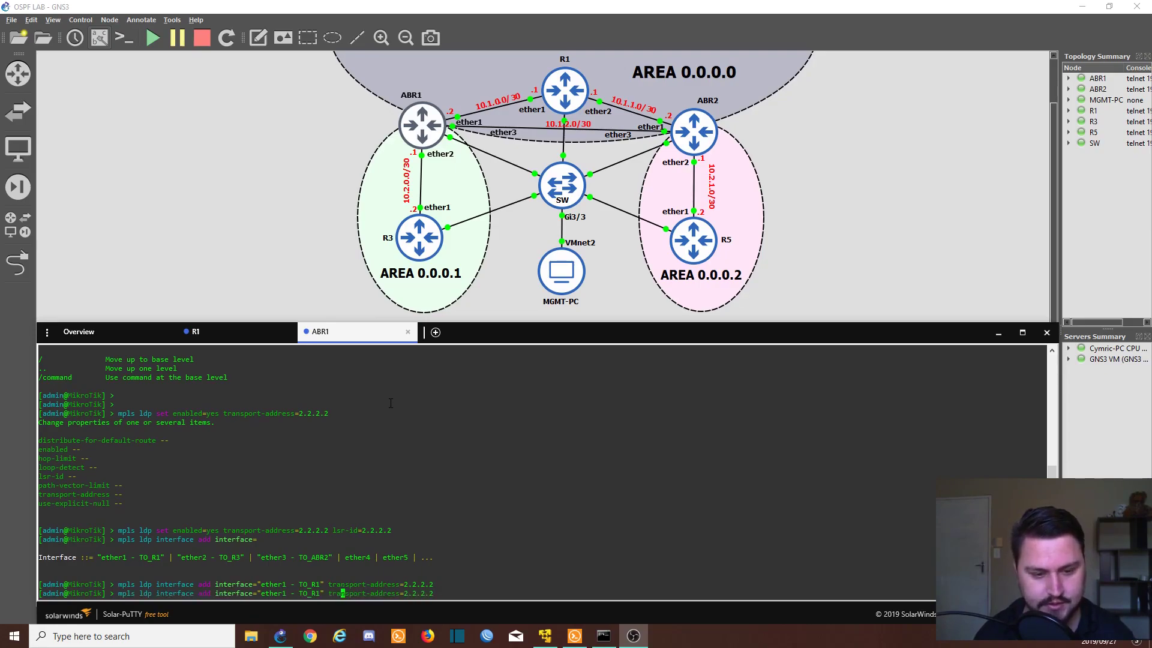
{"action": "key", "text": "Left"}
{"action": "key", "text": "Left"}
{"action": "key", "text": "Left"}
{"action": "key", "text": "Left"}
{"action": "key", "text": "Left"}
{"action": "key", "text": "Left"}
{"action": "key", "text": "Left"}
{"action": "key", "text": "Left"}
{"action": "key", "text": "Left"}
{"action": "key", "text": "Left"}
{"action": "key", "text": "Left"}
{"action": "key", "text": "Left"}
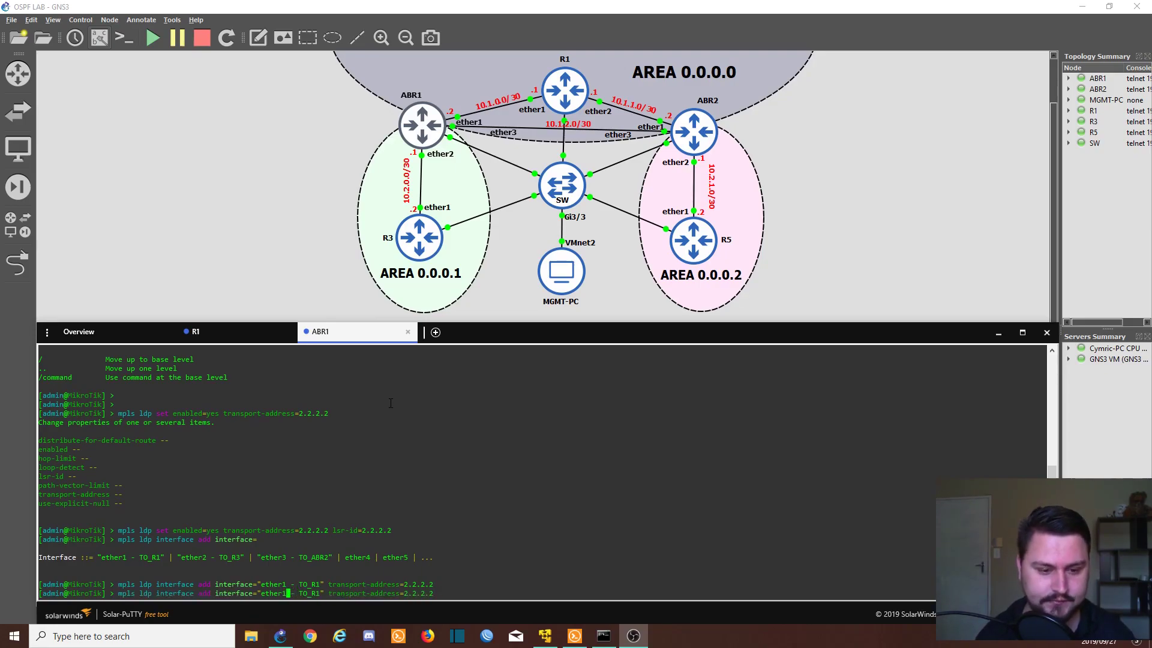
{"action": "key", "text": "BackSpace"}
{"action": "type", "text": "2"}
{"action": "key", "text": "Right"}
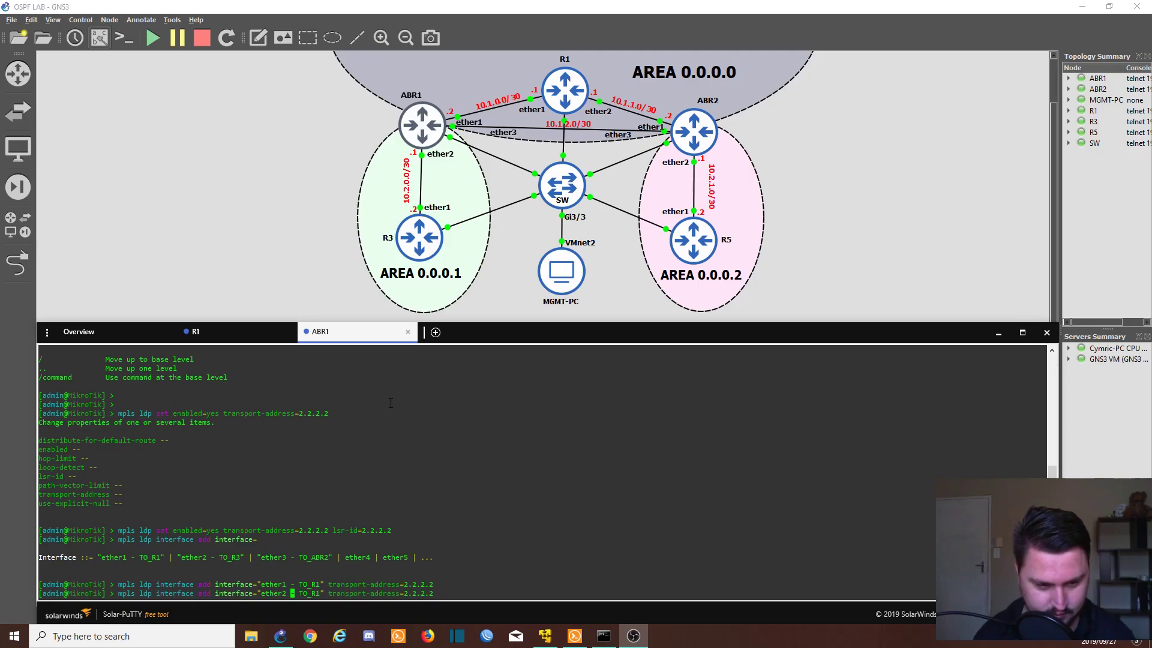
{"action": "key", "text": "Right"}
{"action": "key", "text": "Right"}
{"action": "key", "text": "Right"}
{"action": "key", "text": "Right"}
{"action": "key", "text": "Right"}
{"action": "key", "text": "Right"}
{"action": "key", "text": "Right"}
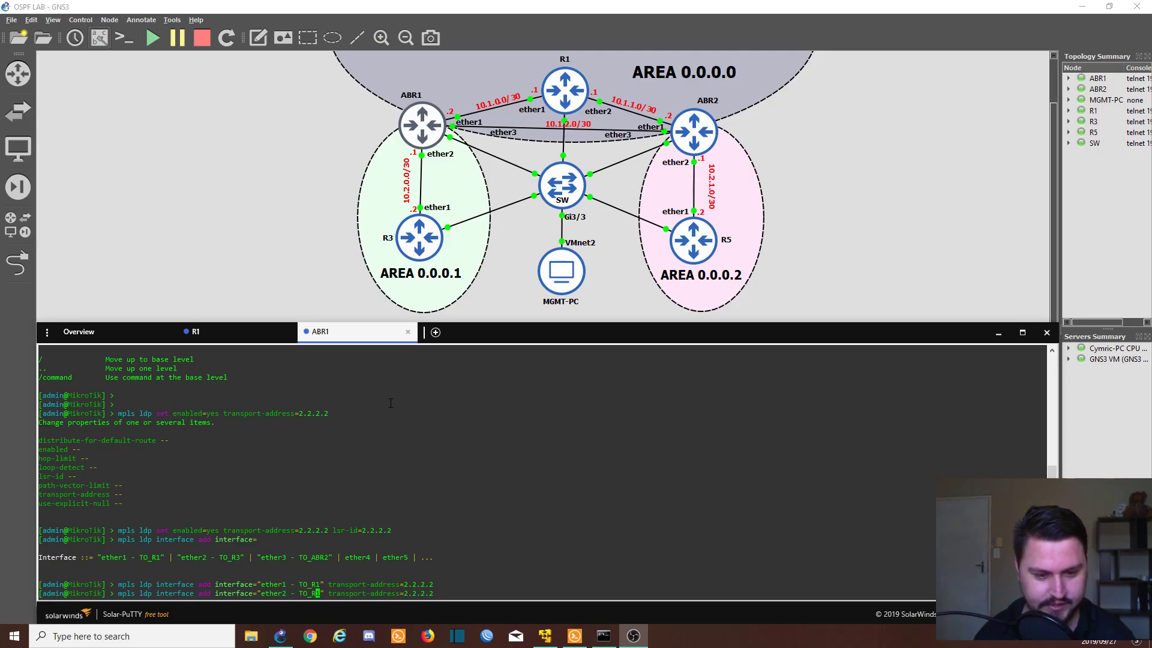
{"action": "key", "text": "BackSpace"}
{"action": "type", "text": "3"}
{"action": "key", "text": "Return"}
Step: Add ether3 - TO_ABR2 as an LDP interface with transport address 2.2.2.2
{"action": "key", "text": "Up"}
{"action": "key", "text": "Left"}
{"action": "key", "text": "Left"}
{"action": "key", "text": "Left"}
{"action": "key", "text": "Left"}
{"action": "key", "text": "Left"}
{"action": "key", "text": "Left"}
{"action": "key", "text": "Left"}
{"action": "key", "text": "Left"}
{"action": "key", "text": "Left"}
{"action": "key", "text": "Left"}
{"action": "key", "text": "Left"}
{"action": "key", "text": "Left"}
{"action": "key", "text": "Left"}
{"action": "key", "text": "Left"}
{"action": "key", "text": "Left"}
{"action": "key", "text": "Left"}
{"action": "key", "text": "Left"}
{"action": "key", "text": "Left"}
{"action": "key", "text": "Left"}
{"action": "key", "text": "Left"}
{"action": "key", "text": "Left"}
{"action": "key", "text": "Left"}
{"action": "key", "text": "Left"}
{"action": "key", "text": "Left"}
{"action": "key", "text": "Left"}
{"action": "key", "text": "Left"}
{"action": "key", "text": "Left"}
{"action": "key", "text": "Left"}
{"action": "key", "text": "Left"}
{"action": "key", "text": "Left"}
{"action": "key", "text": "Left"}
{"action": "key", "text": "Left"}
{"action": "key", "text": "Left"}
{"action": "key", "text": "Right"}
{"action": "key", "text": "Right"}
{"action": "key", "text": "Right"}
{"action": "key", "text": "Right"}
{"action": "key", "text": "Right"}
{"action": "key", "text": "Right"}
{"action": "key", "text": "Right"}
{"action": "key", "text": "Right"}
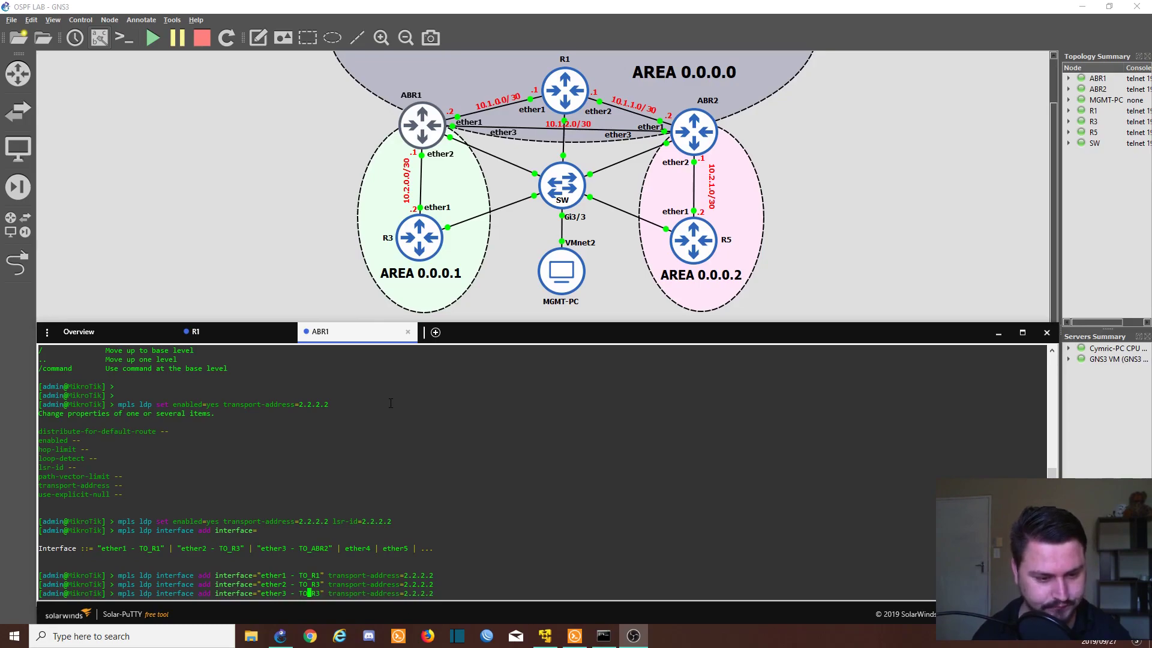
{"action": "key", "text": "BackSpace"}
{"action": "key", "text": "BackSpace"}
{"action": "type", "text": "ABR2"}
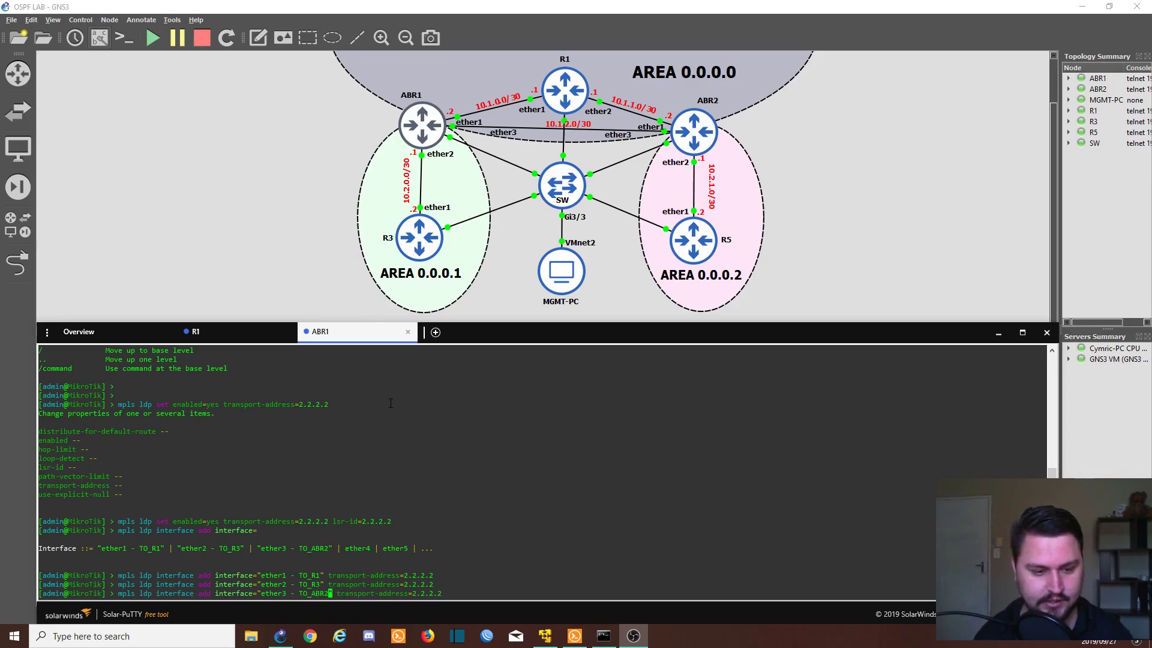
{"action": "key", "text": "Return"}
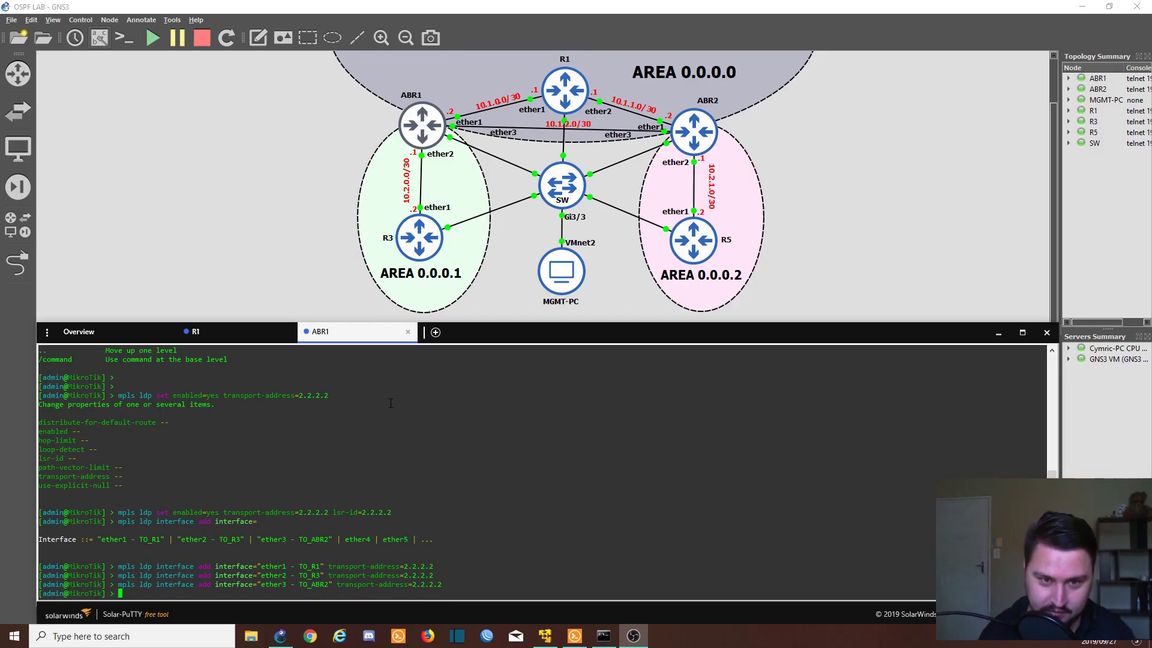
Step: Print ABR1's LDP neighbors and check peer 1.1.1.1's DO flags and addresses
{"action": "type", "text": "mpls ldp "}
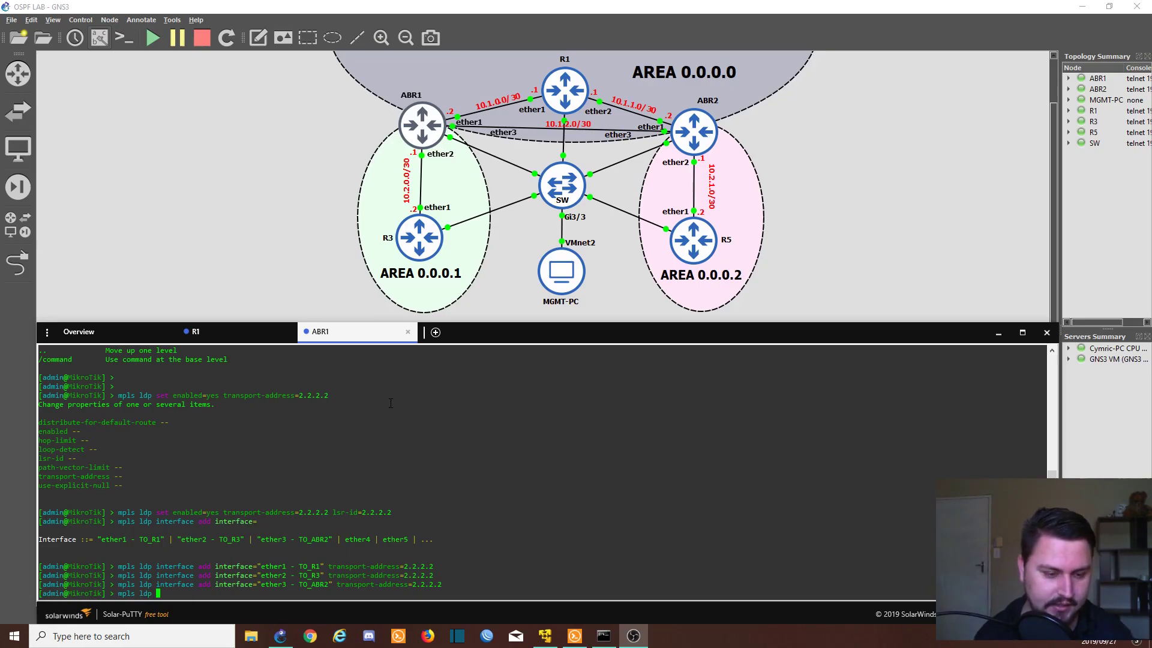
{"action": "type", "text": "neighbor print"}
{"action": "key", "text": "Return"}
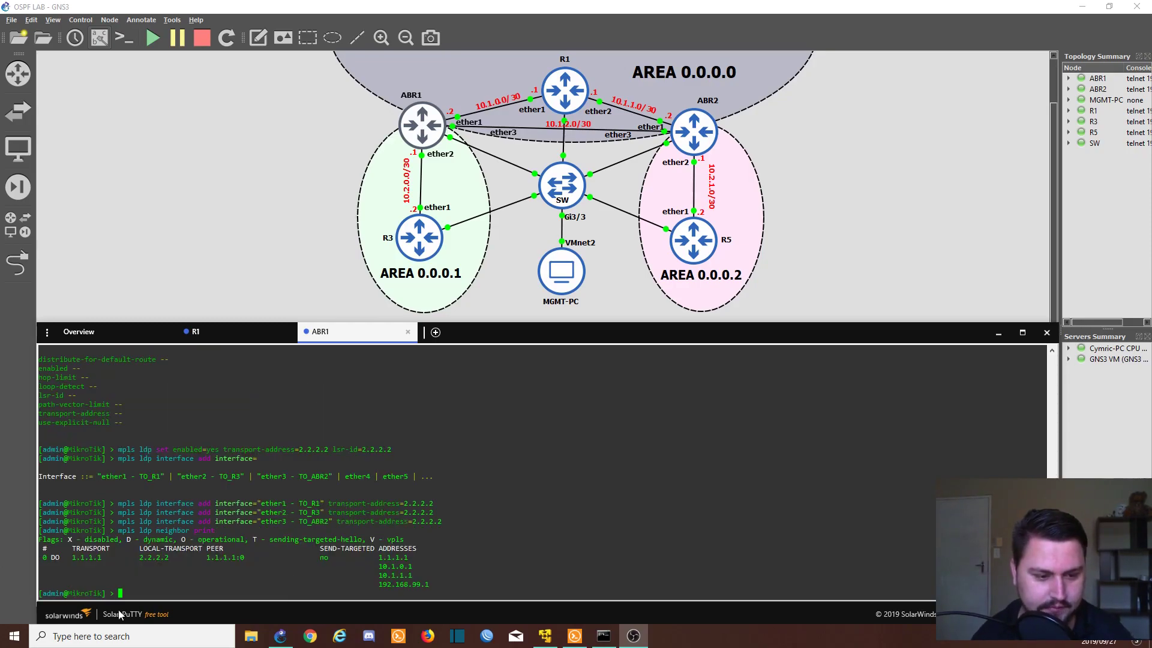
{"action": "double_click", "coordinate": [90, 558]}
{"action": "double_click", "coordinate": [54, 557]}
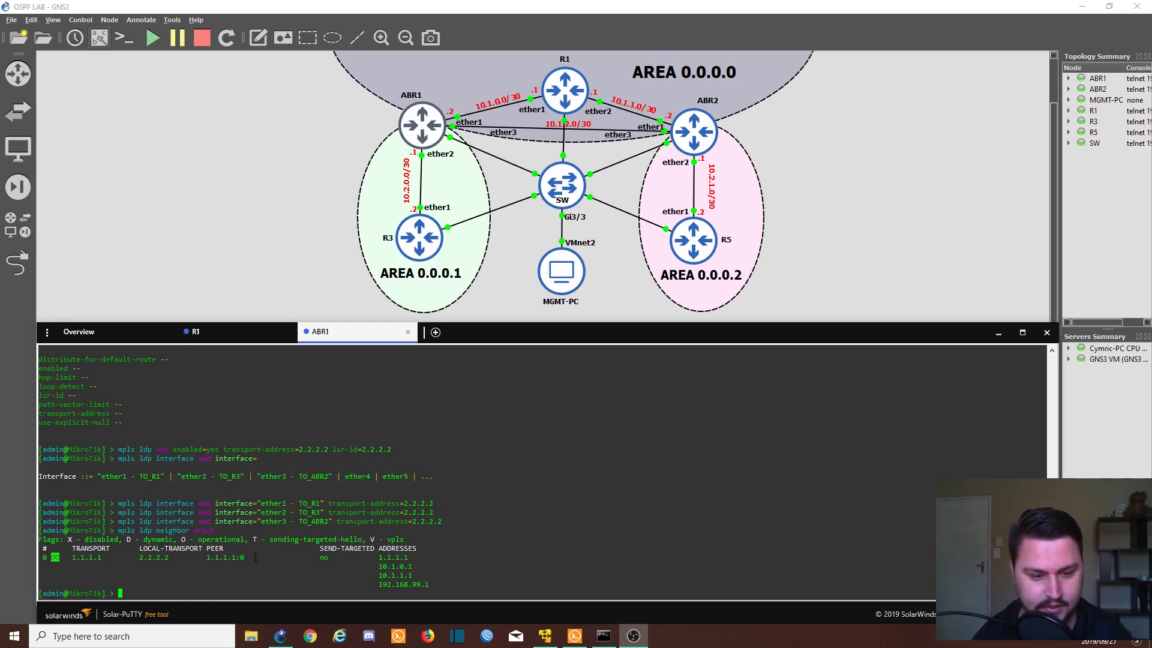
{"action": "double_click", "coordinate": [221, 558]}
{"action": "triple_click", "coordinate": [491, 567]}
Step: Browse the subcommands available under mpls ldp neighbor with ? help
{"action": "type", "text": "mpls ldp neighbor prin"}
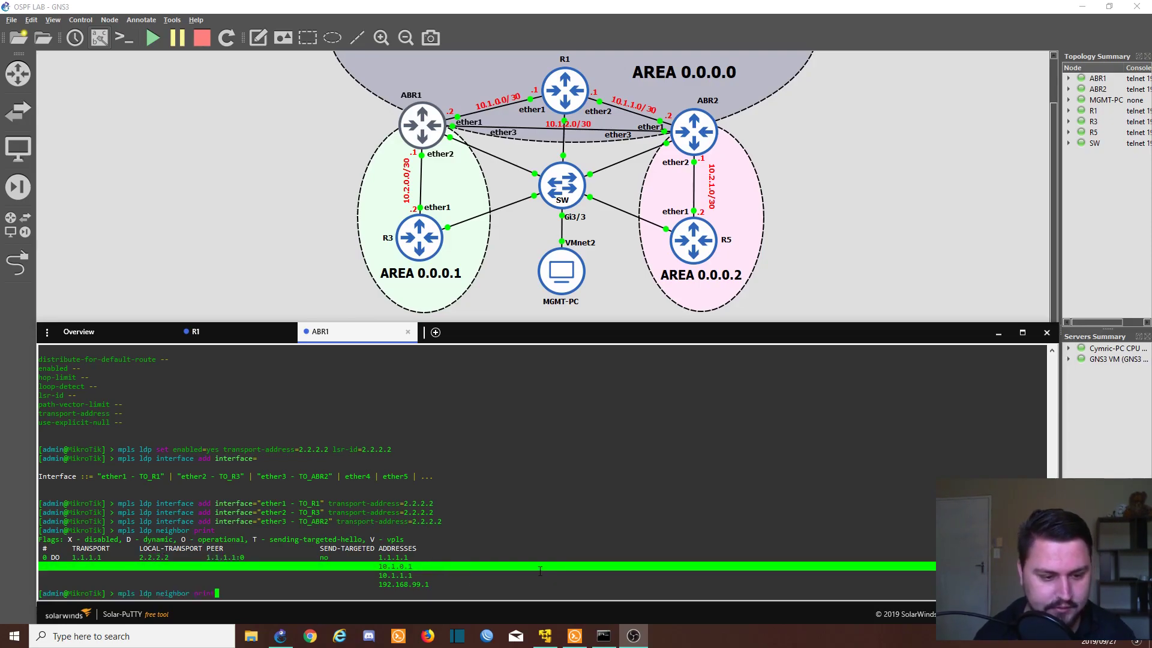
{"action": "key", "text": "BackSpace"}
{"action": "key", "text": "BackSpace"}
{"action": "key", "text": "BackSpace"}
{"action": "key", "text": "question"}
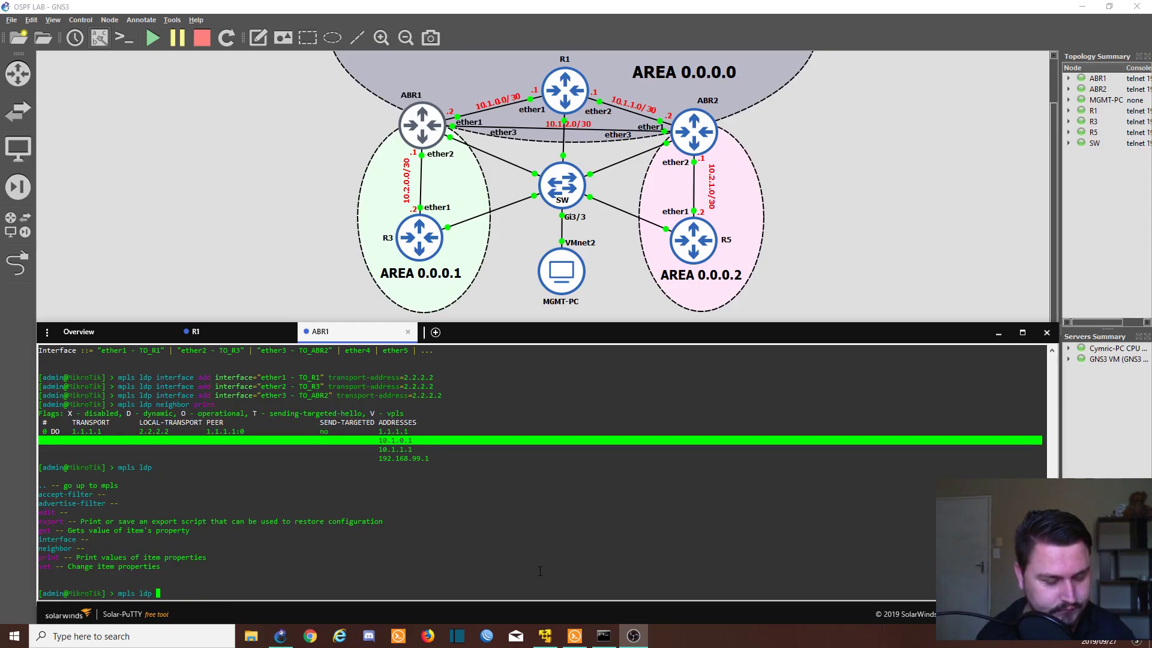
{"action": "type", "text": "interface remove"}
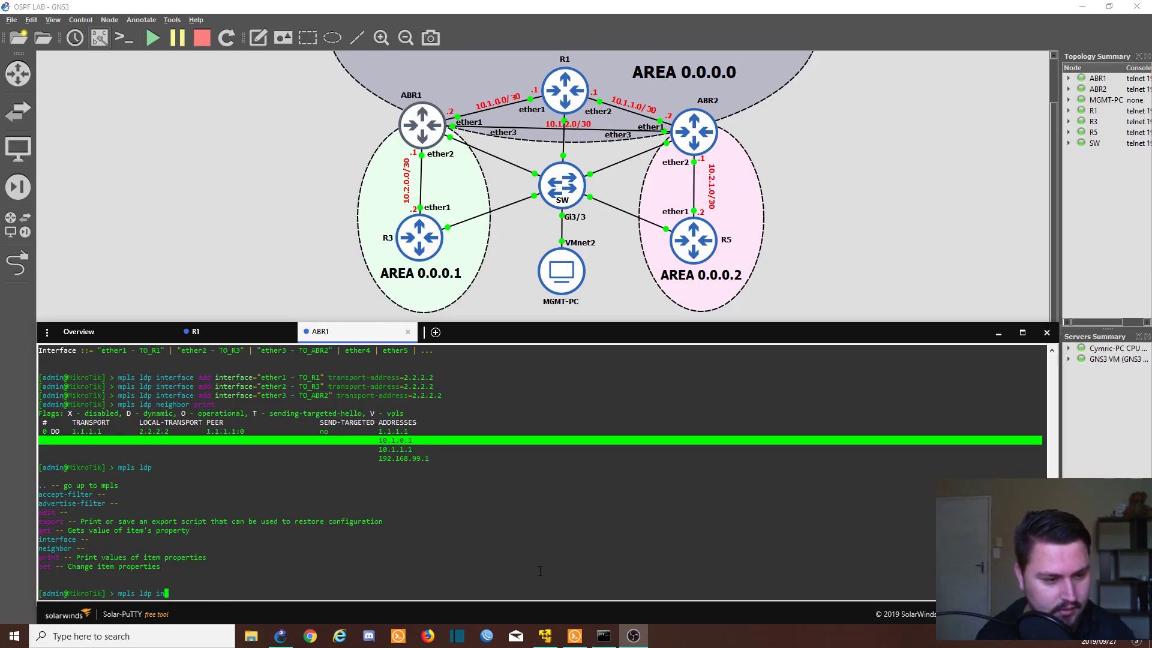
{"action": "key", "text": "BackSpace"}
{"action": "key", "text": "BackSpace"}
{"action": "key", "text": "BackSpace"}
{"action": "key", "text": "BackSpace"}
{"action": "key", "text": "BackSpace"}
{"action": "key", "text": "BackSpace"}
{"action": "key", "text": "BackSpace"}
{"action": "key", "text": "BackSpace"}
{"action": "key", "text": "BackSpace"}
{"action": "key", "text": "BackSpace"}
{"action": "key", "text": "BackSpace"}
{"action": "key", "text": "BackSpace"}
{"action": "key", "text": "BackSpace"}
{"action": "key", "text": "BackSpace"}
{"action": "key", "text": "BackSpace"}
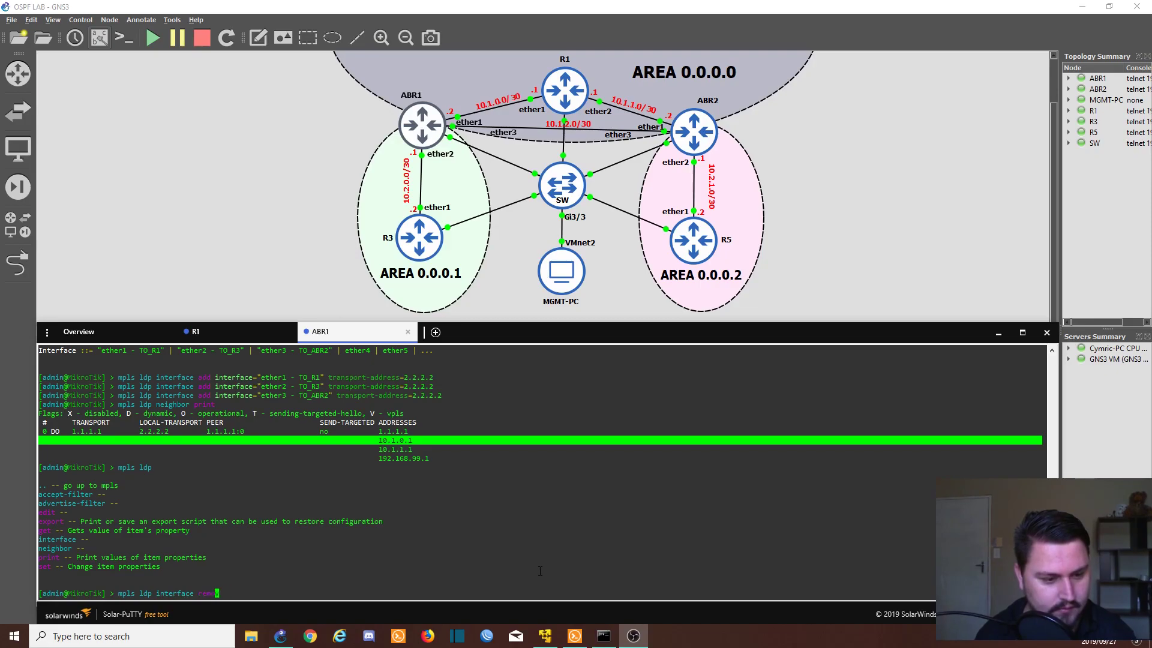
{"action": "key", "text": "BackSpace"}
{"action": "key", "text": "BackSpace"}
{"action": "key", "text": "BackSpace"}
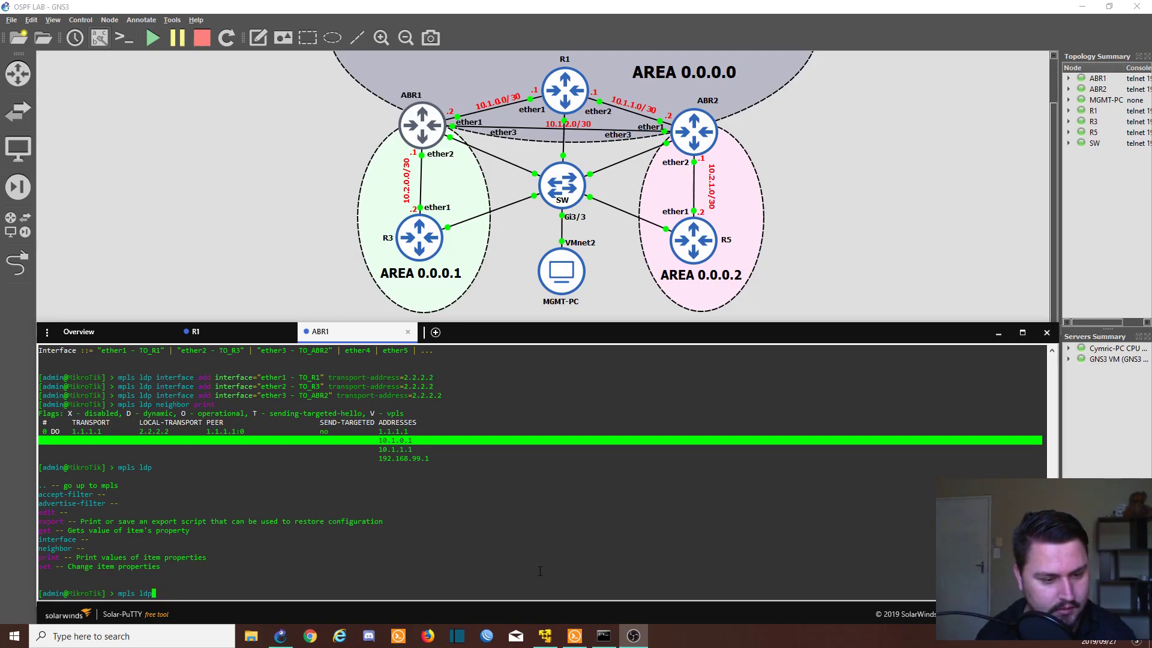
{"action": "type", "text": "neighbor"}
{"action": "key", "text": "question"}
{"action": "key", "text": "BackSpace"}
{"action": "key", "text": "BackSpace"}
{"action": "key", "text": "BackSpace"}
{"action": "key", "text": "BackSpace"}
{"action": "key", "text": "BackSpace"}
{"action": "key", "text": "BackSpace"}
{"action": "key", "text": "BackSpace"}
{"action": "key", "text": "BackSpace"}
{"action": "key", "text": "BackSpace"}
{"action": "key", "text": "BackSpace"}
{"action": "key", "text": "BackSpace"}
{"action": "key", "text": "BackSpace"}
{"action": "key", "text": "BackSpace"}
{"action": "key", "text": "BackSpace"}
{"action": "key", "text": "BackSpace"}
{"action": "key", "text": "BackSpace"}
{"action": "key", "text": "BackSpace"}
{"action": "key", "text": "BackSpace"}
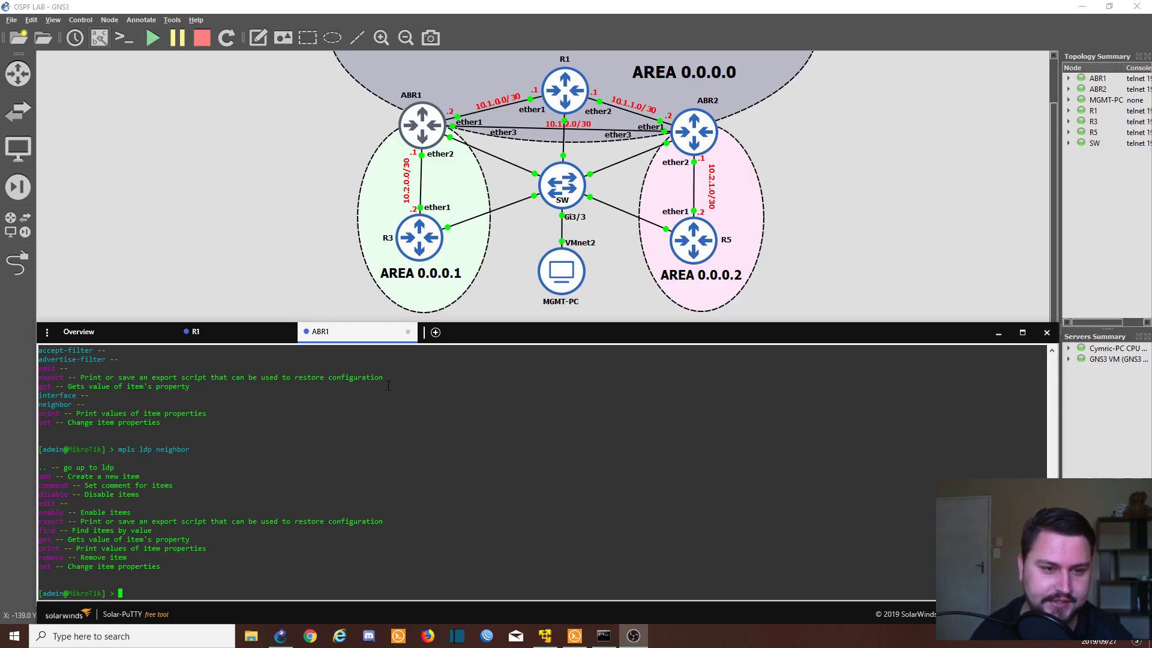
Step: Open R3's console, log in, and type the LDP enable command with 4.4.4.4
{"action": "left_click", "coordinate": [412, 246]}
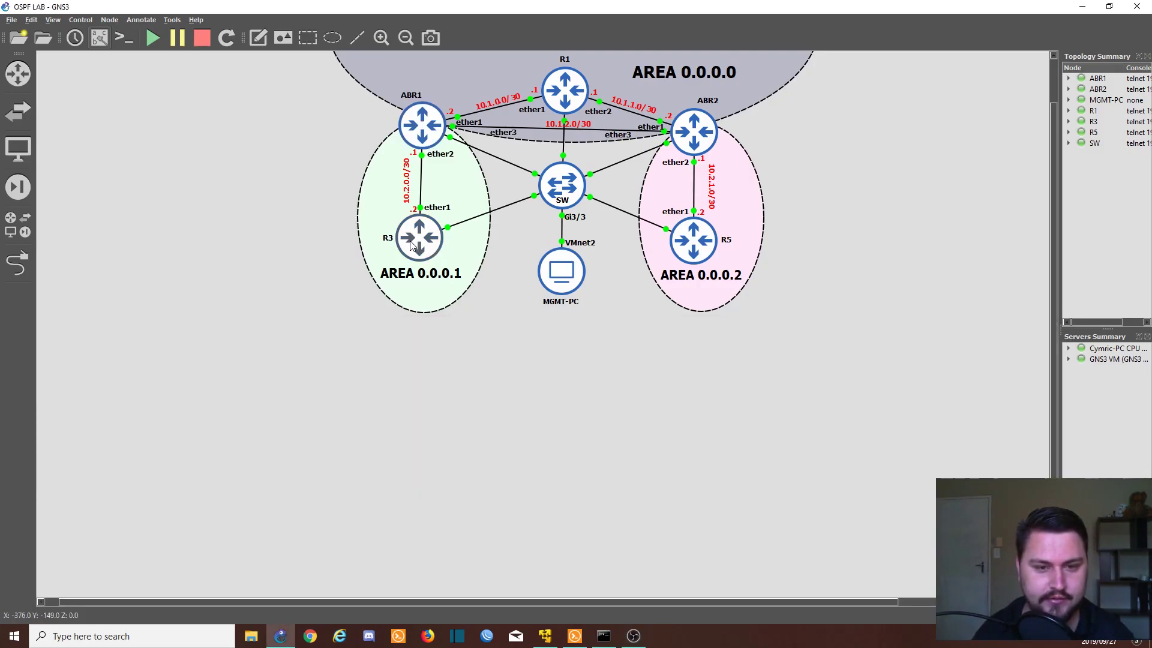
{"action": "double_click", "coordinate": [411, 246]}
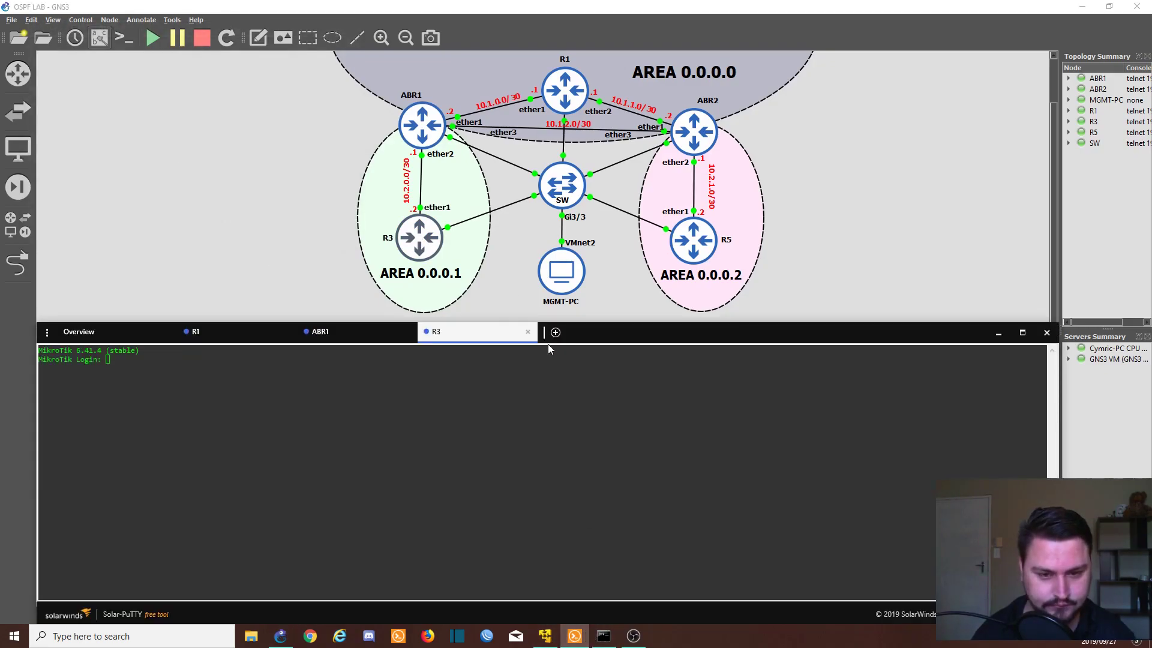
{"action": "type", "text": "admin"}
{"action": "key", "text": "Return"}
{"action": "key", "text": "Return"}
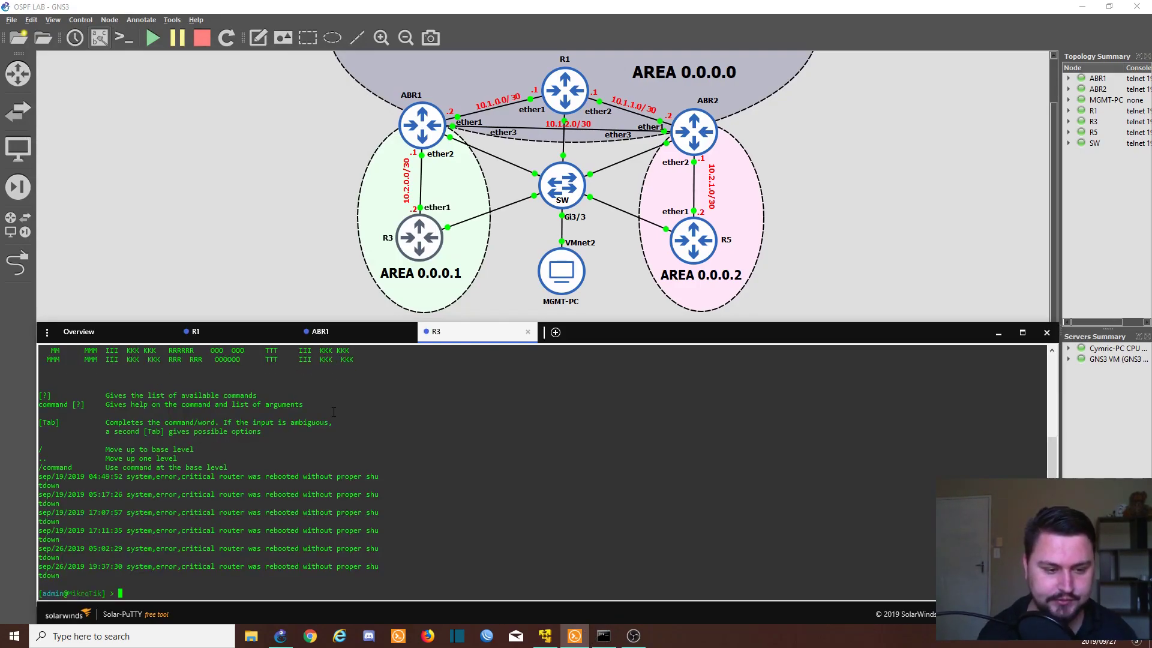
{"action": "type", "text": "mp; "}
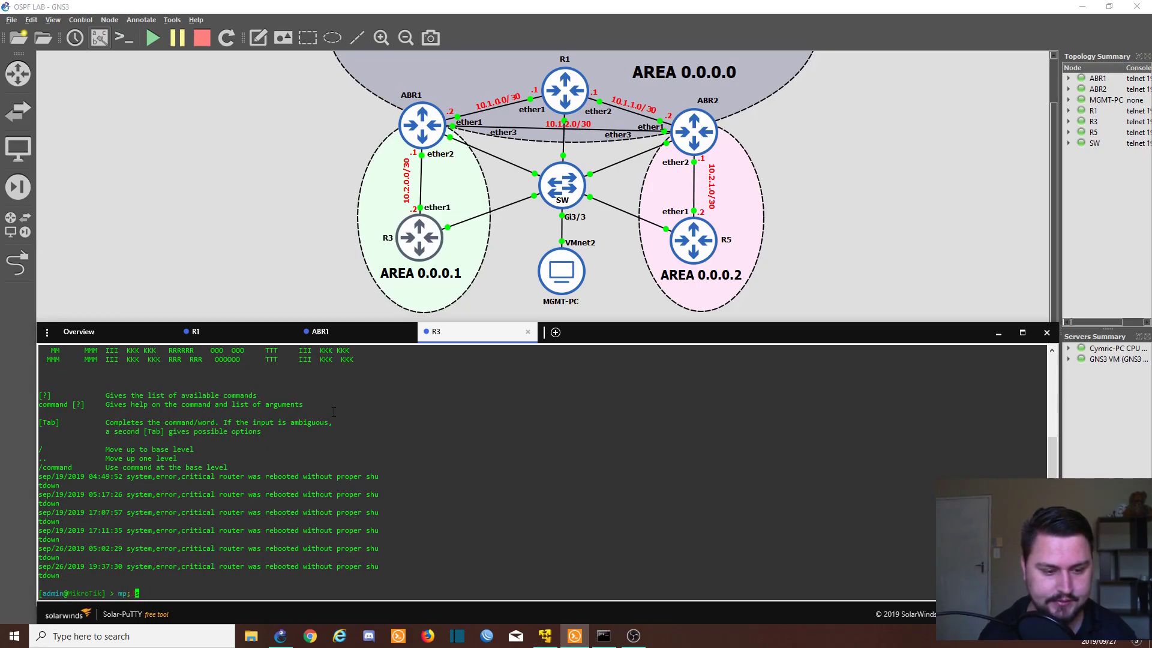
{"action": "type", "text": " ldp "}
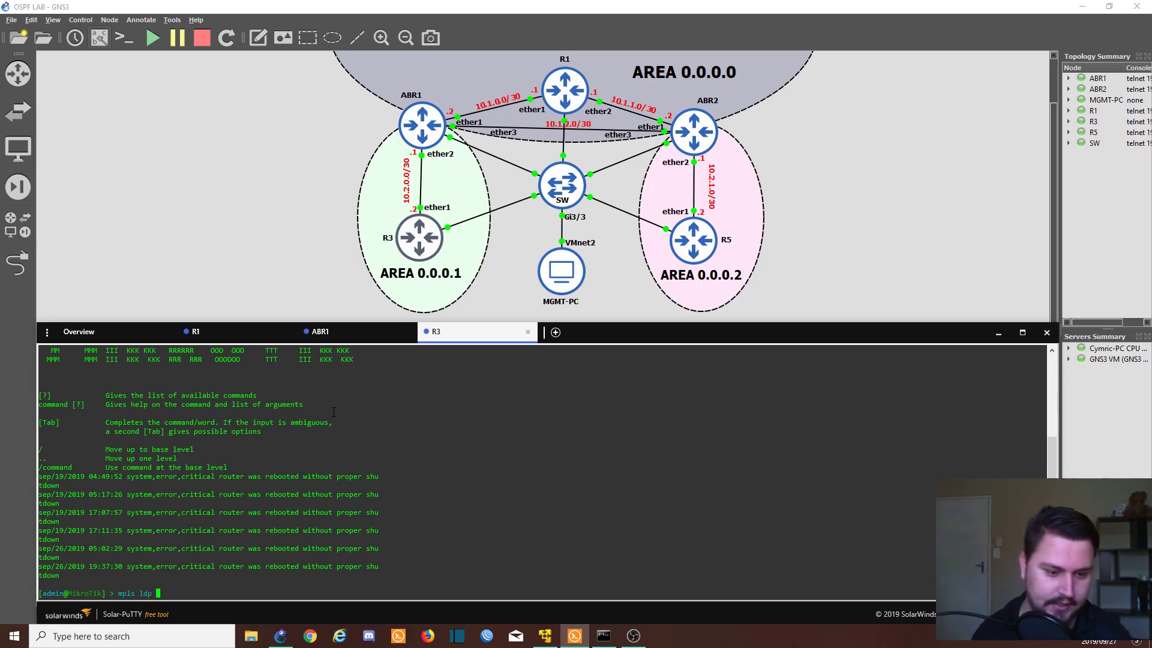
{"action": "type", "text": "set enabled=yes"}
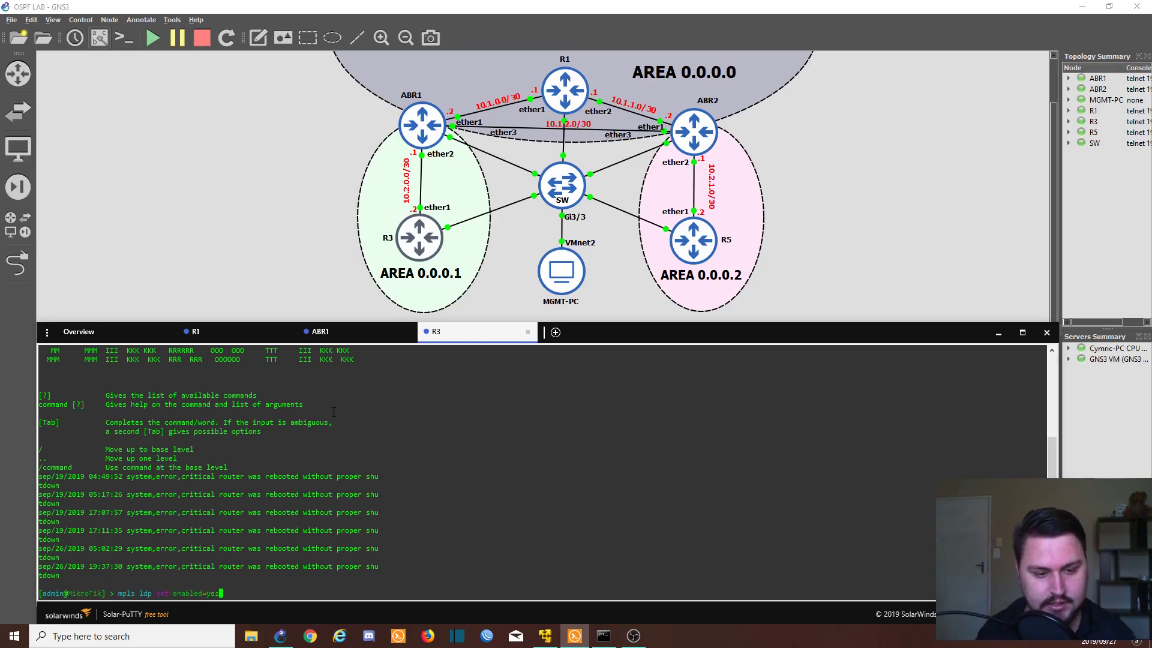
{"action": "type", "text": " transport-address="}
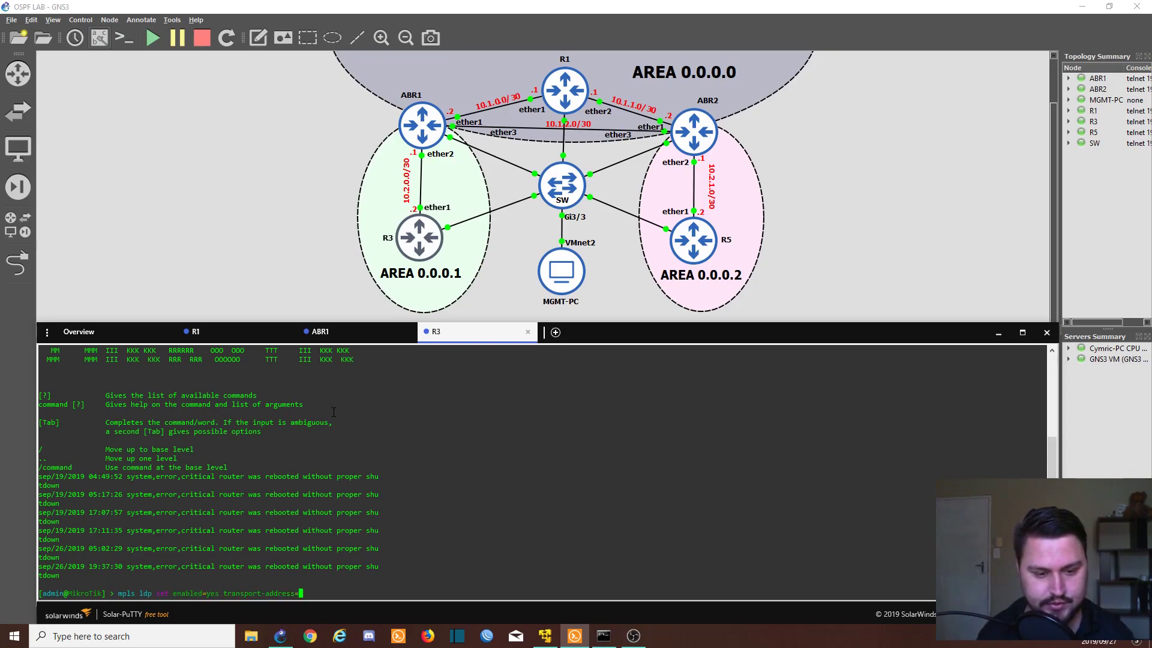
{"action": "type", "text": "4.4.4.4 lsr-id=4.4.4.4.4"}
Step: Enable LDP on R3 with 4.4.4.4 and add ether1 - TO_ABR1 as an LDP interface
{"action": "key", "text": "Return"}
{"action": "type", "text": "mpls ldp "}
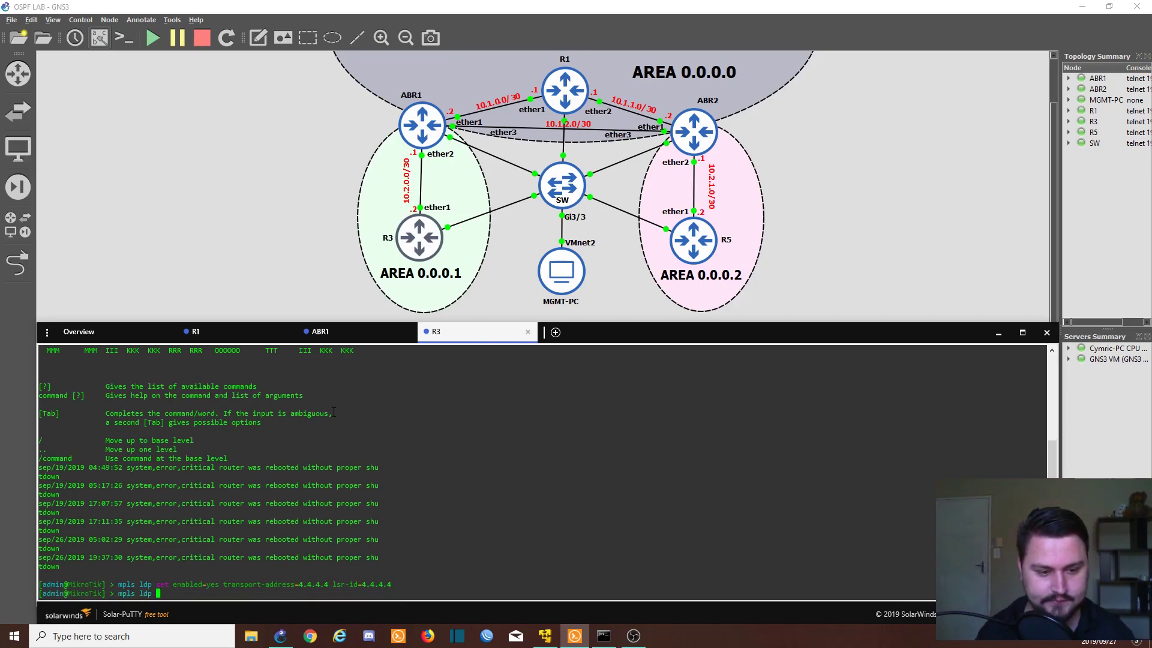
{"action": "type", "text": "interface add"}
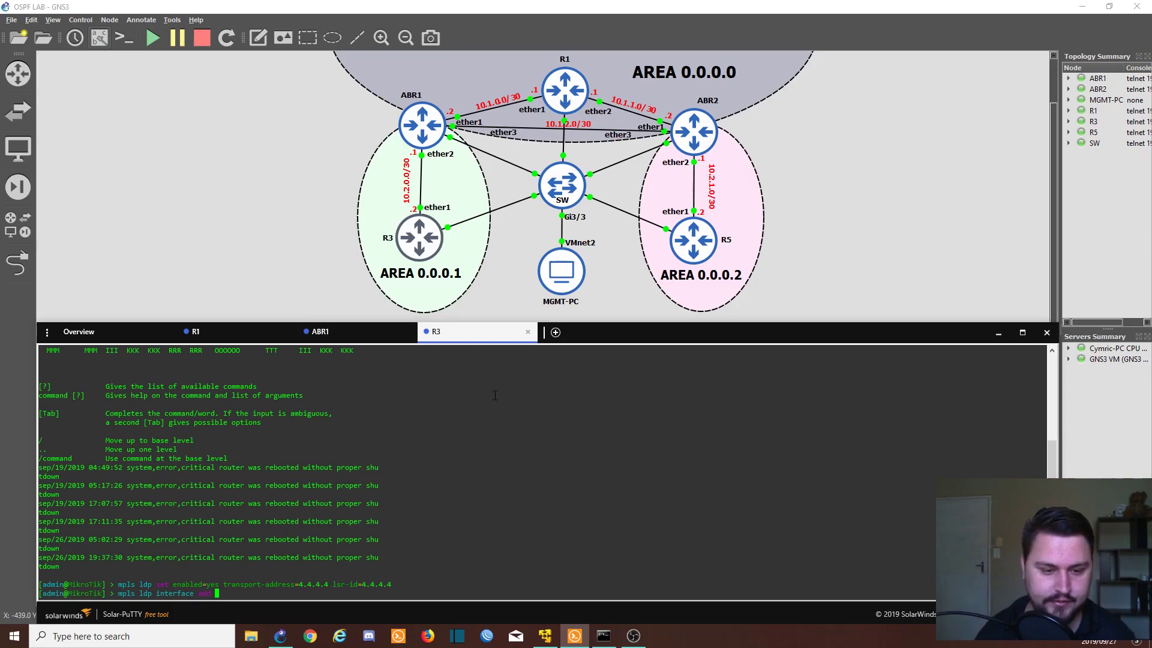
{"action": "type", "text": "interface="}
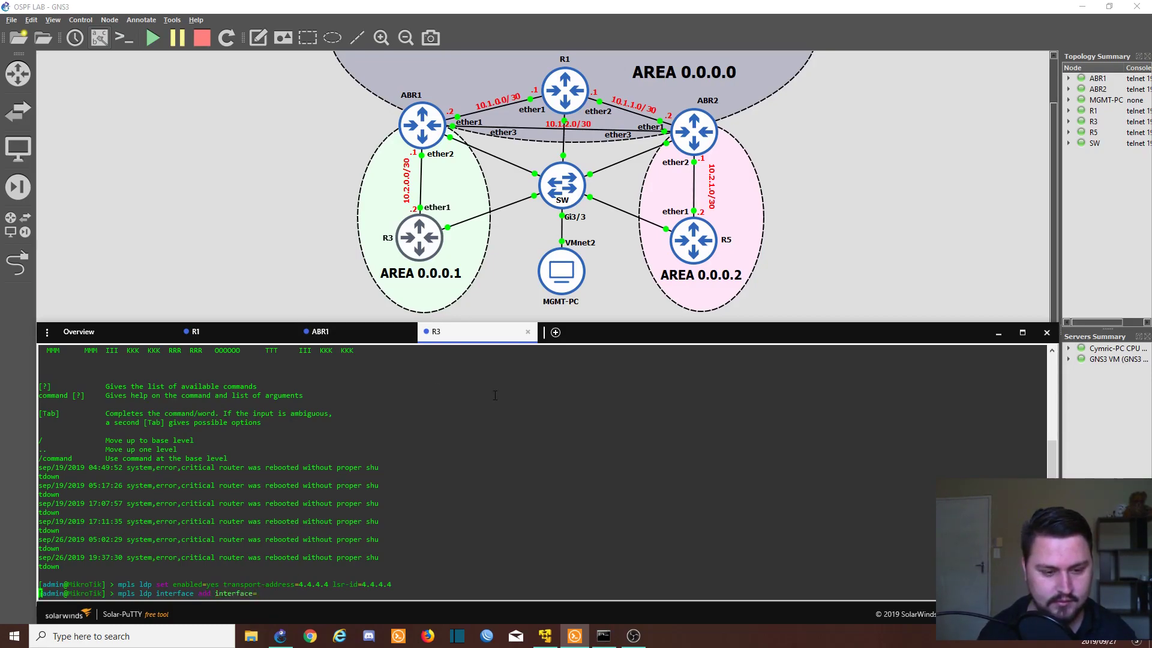
{"action": "key", "text": "question"}
{"action": "type", "text": "\""}
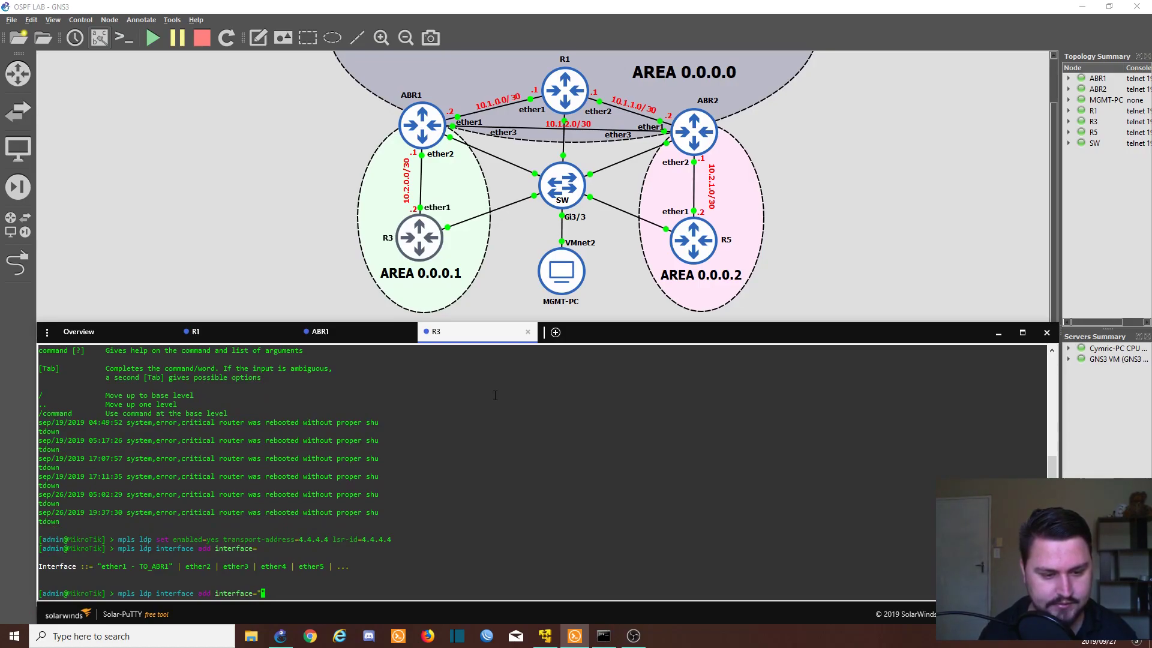
{"action": "type", "text": "ether1 - "}
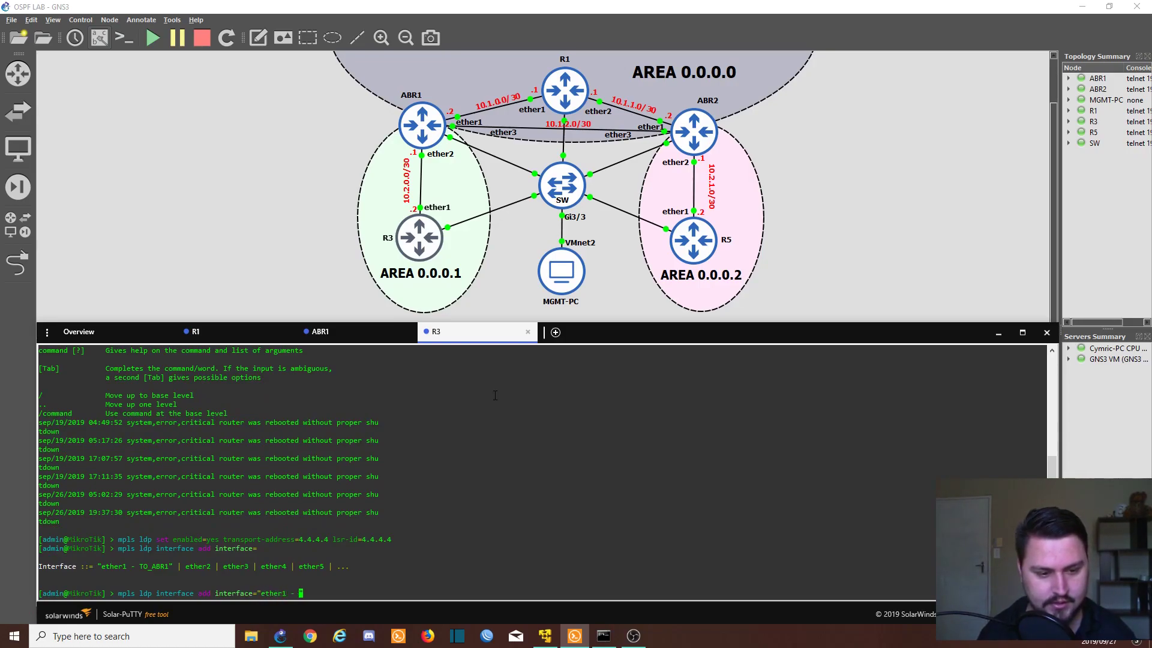
{"action": "type", "text": "TO_ABR1"}
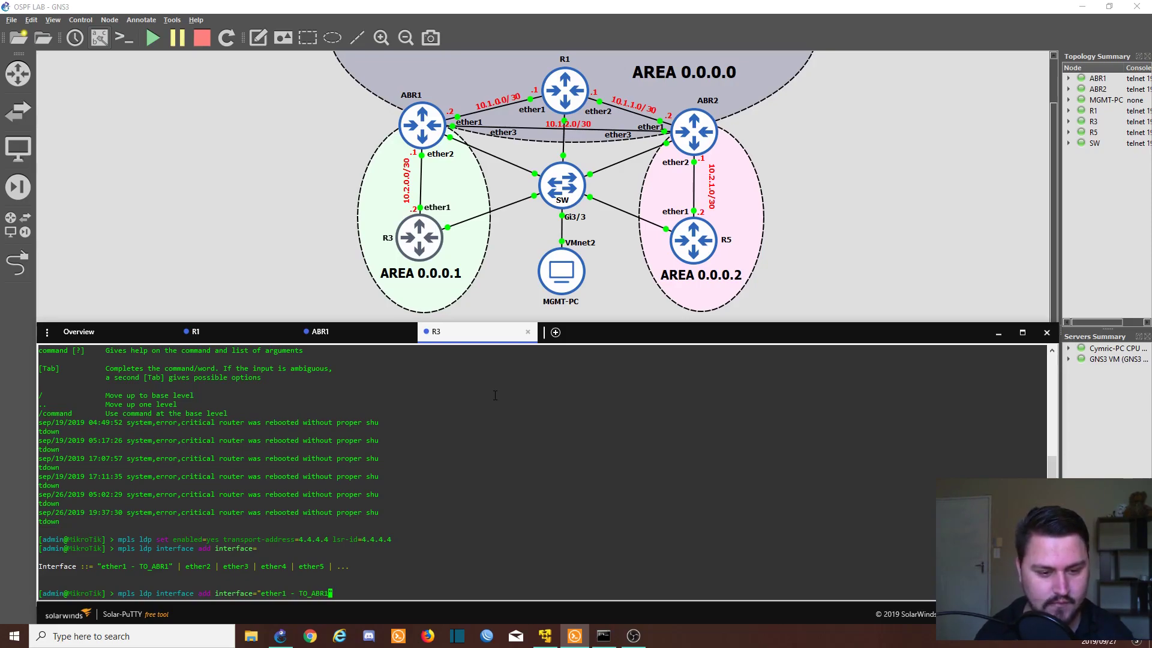
{"action": "key", "text": "Return"}
{"action": "type", "text": "mpls"}
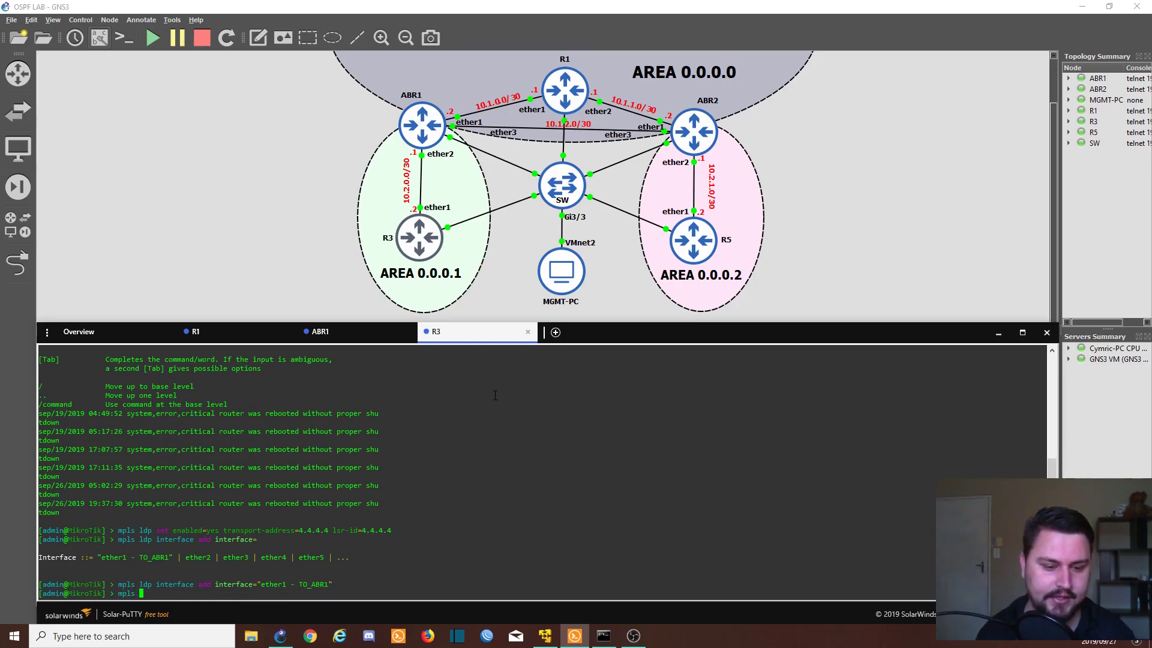
{"action": "type", "text": " ldp"}
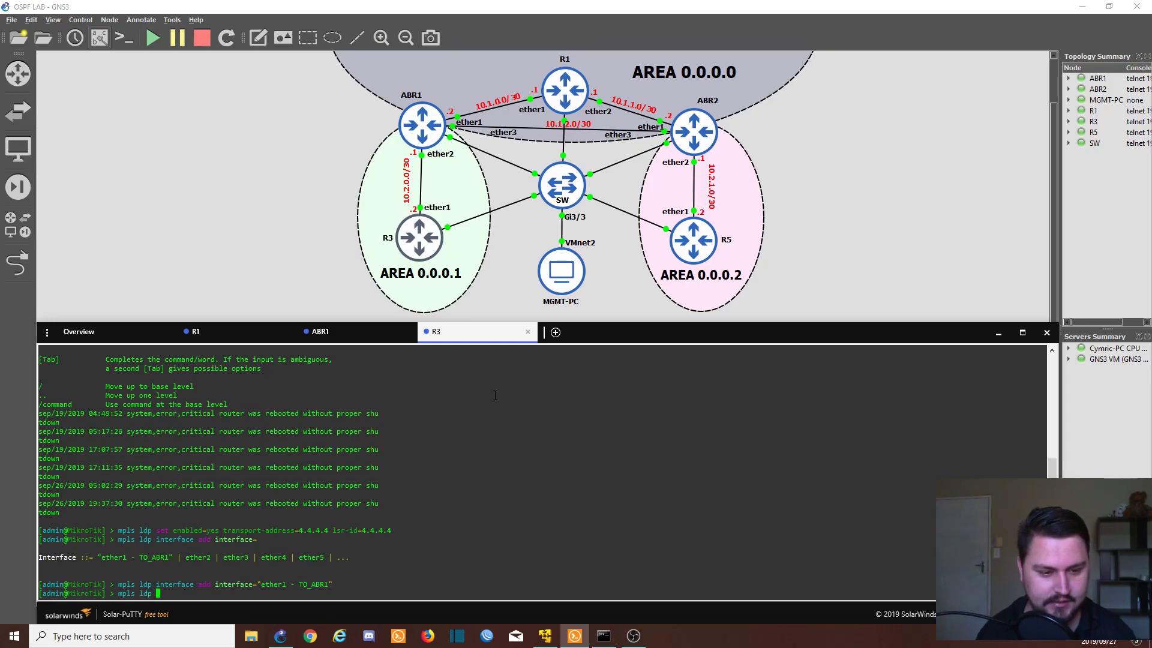
{"action": "key", "text": "BackSpace"}
{"action": "key", "text": "BackSpace"}
{"action": "key", "text": "BackSpace"}
{"action": "key", "text": "BackSpace"}
{"action": "key", "text": "BackSpace"}
{"action": "key", "text": "BackSpace"}
{"action": "key", "text": "BackSpace"}
{"action": "key", "text": "BackSpace"}
{"action": "key", "text": "BackSpace"}
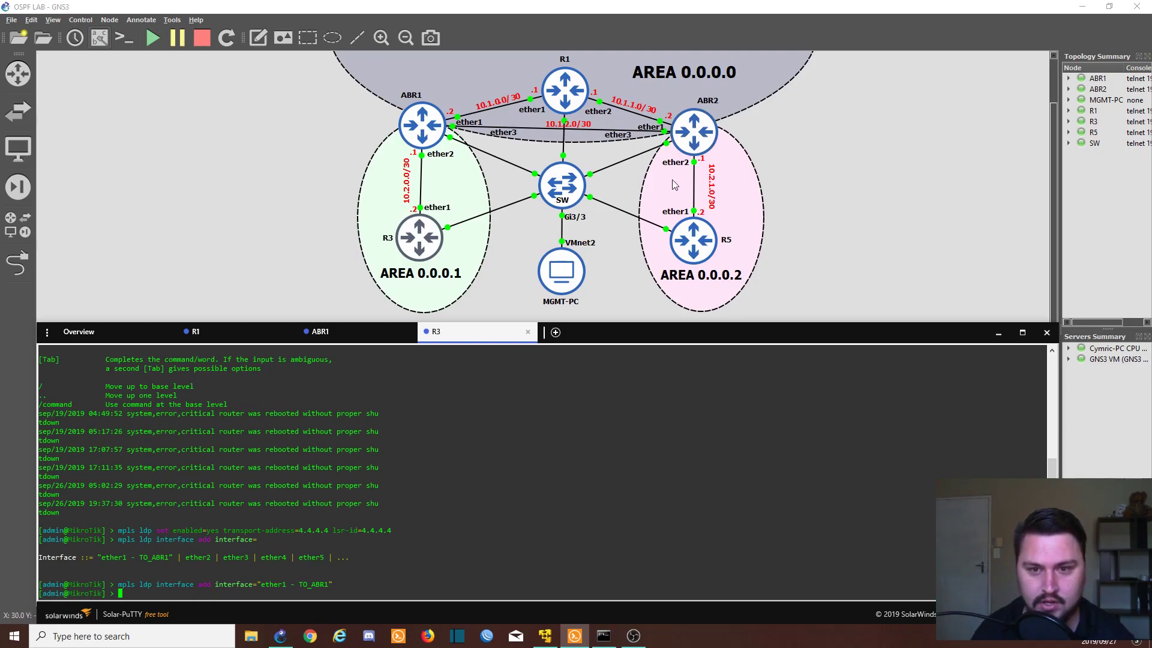
Step: Launch WinBox and connect to the router at 192.168.99.4
{"action": "left_click", "coordinate": [487, 636]}
{"action": "left_click", "coordinate": [630, 331]}
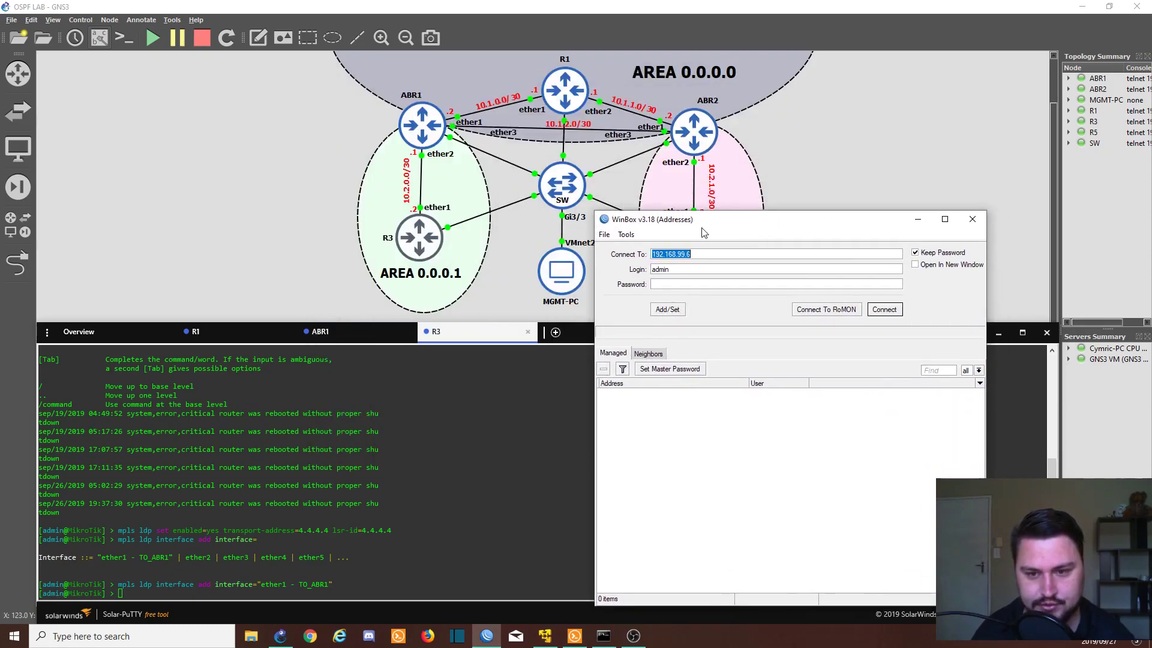
{"action": "key", "text": "End"}
{"action": "key", "text": "BackSpace"}
{"action": "type", "text": "4"}
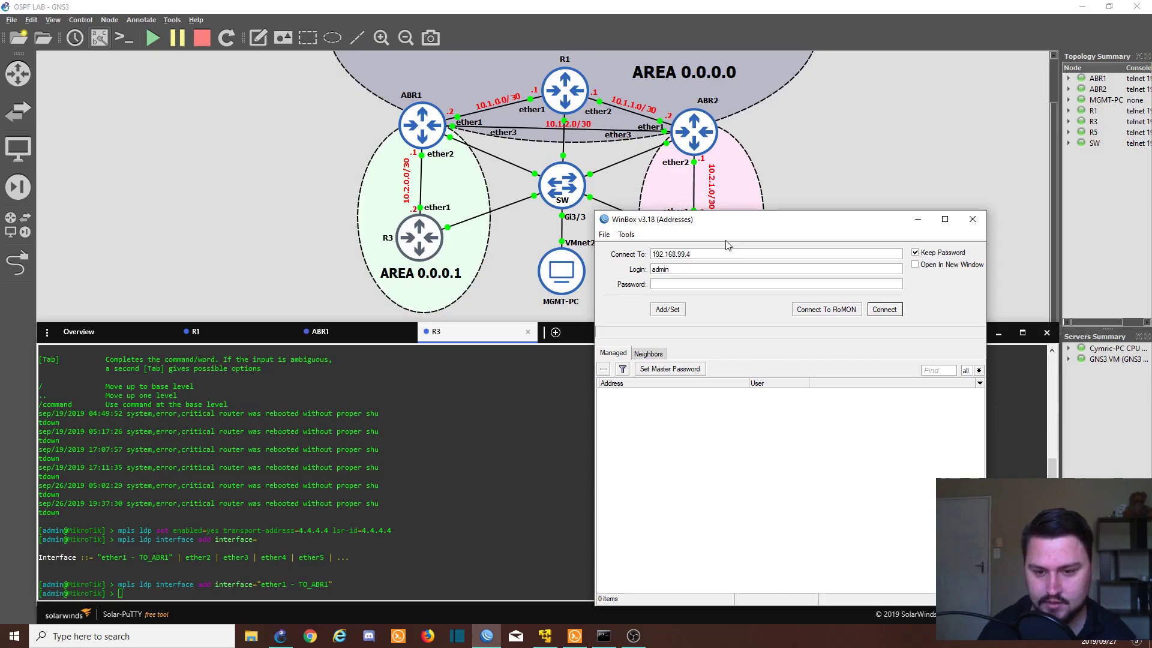
{"action": "key", "text": "Return"}
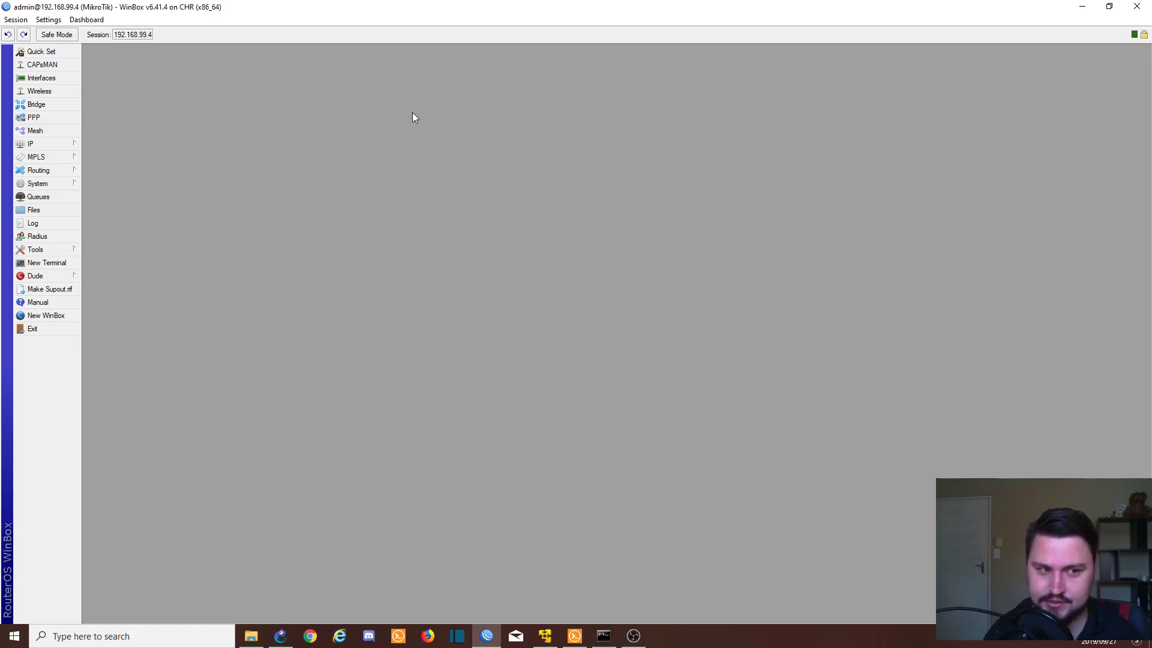
Step: In the MPLS window's LDP Settings, enable LDP with LSR ID and transport address 3.3.3.3
{"action": "mouse_move", "coordinate": [57, 158]}
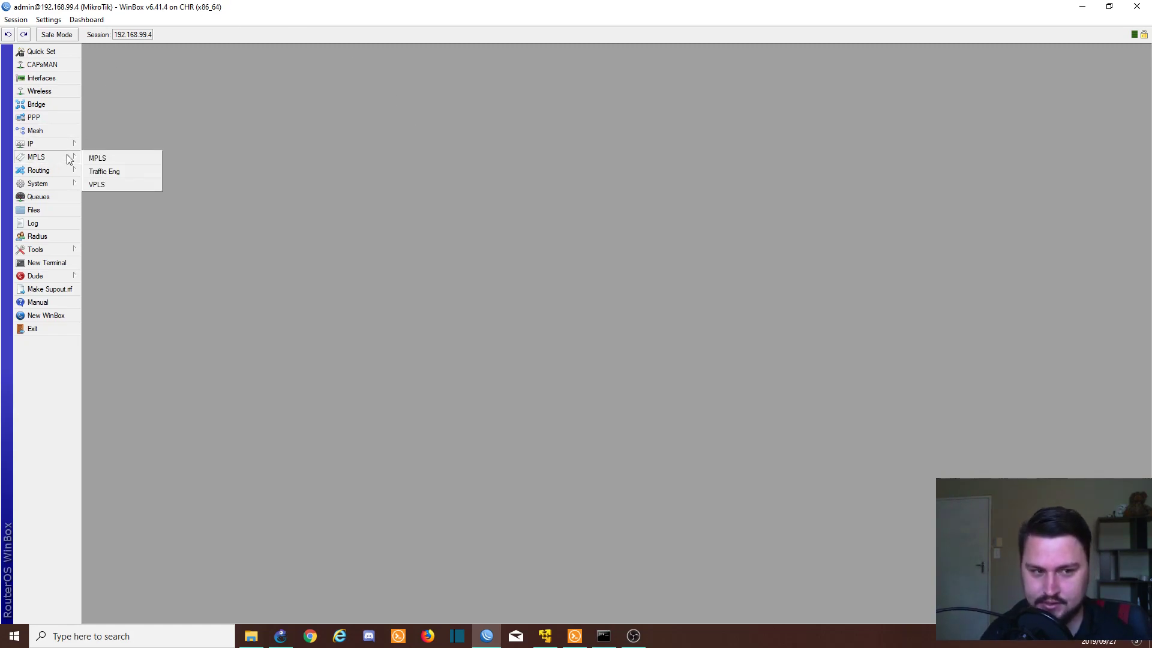
{"action": "left_click", "coordinate": [110, 160]}
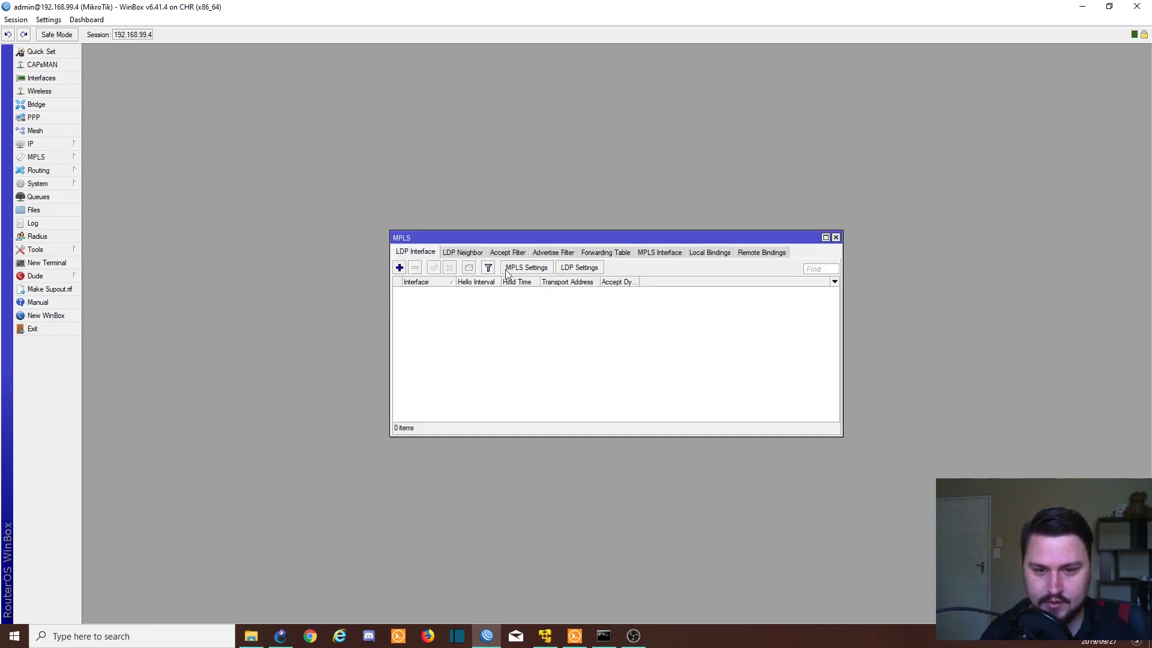
{"action": "left_click", "coordinate": [566, 270]}
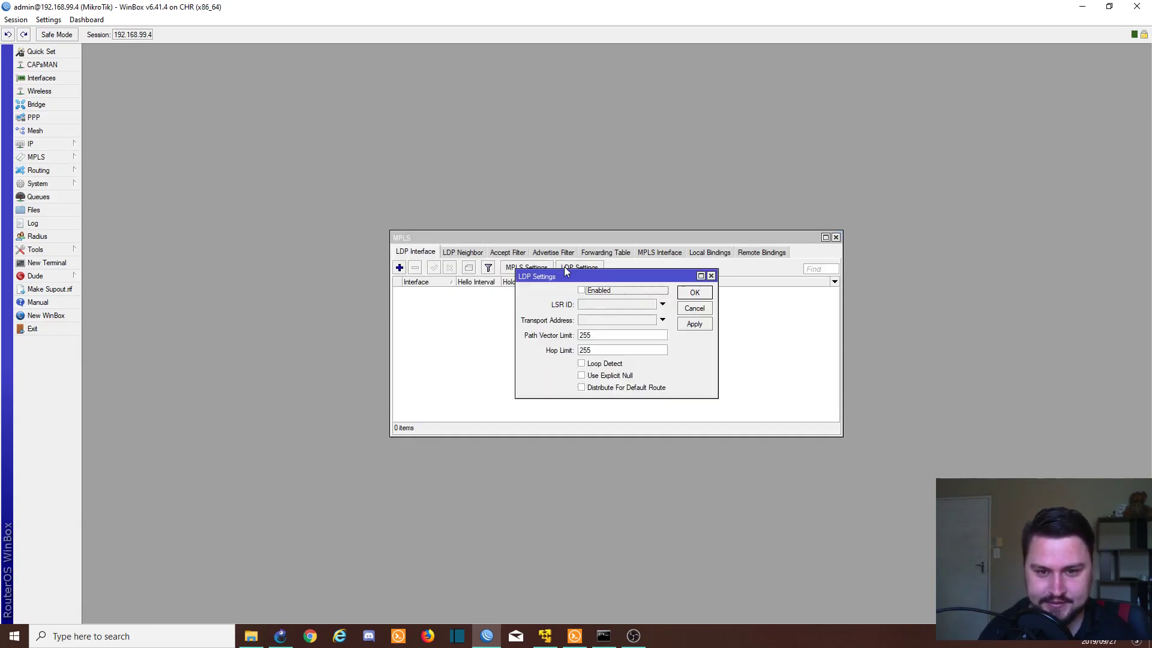
{"action": "left_click", "coordinate": [583, 292]}
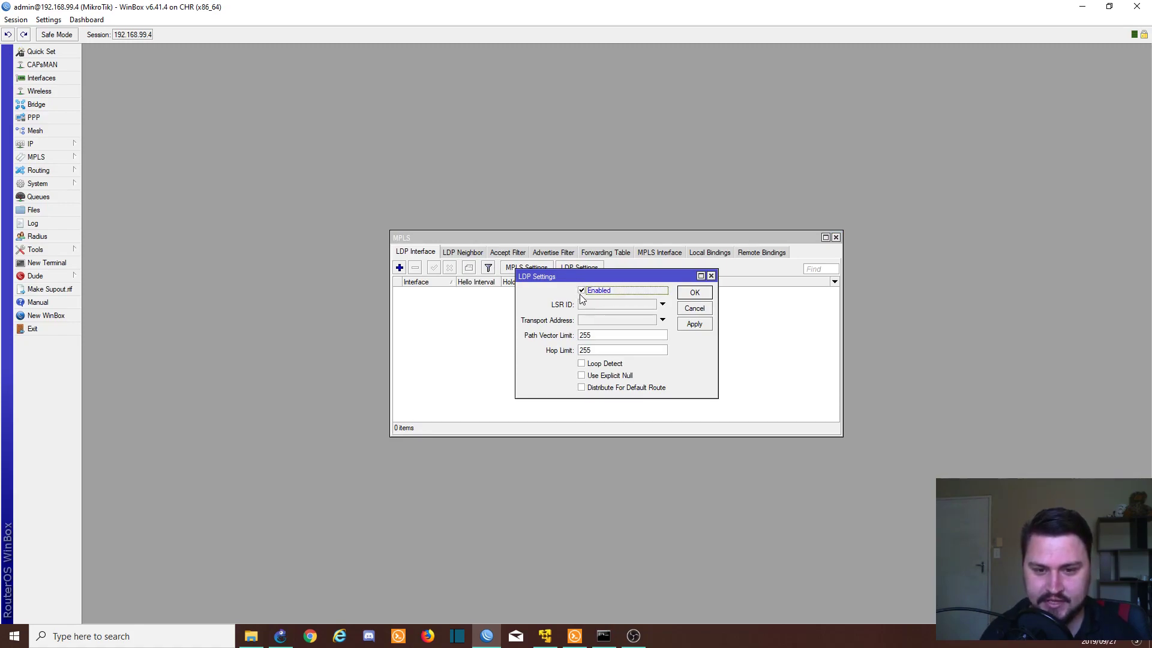
{"action": "left_click", "coordinate": [589, 306]}
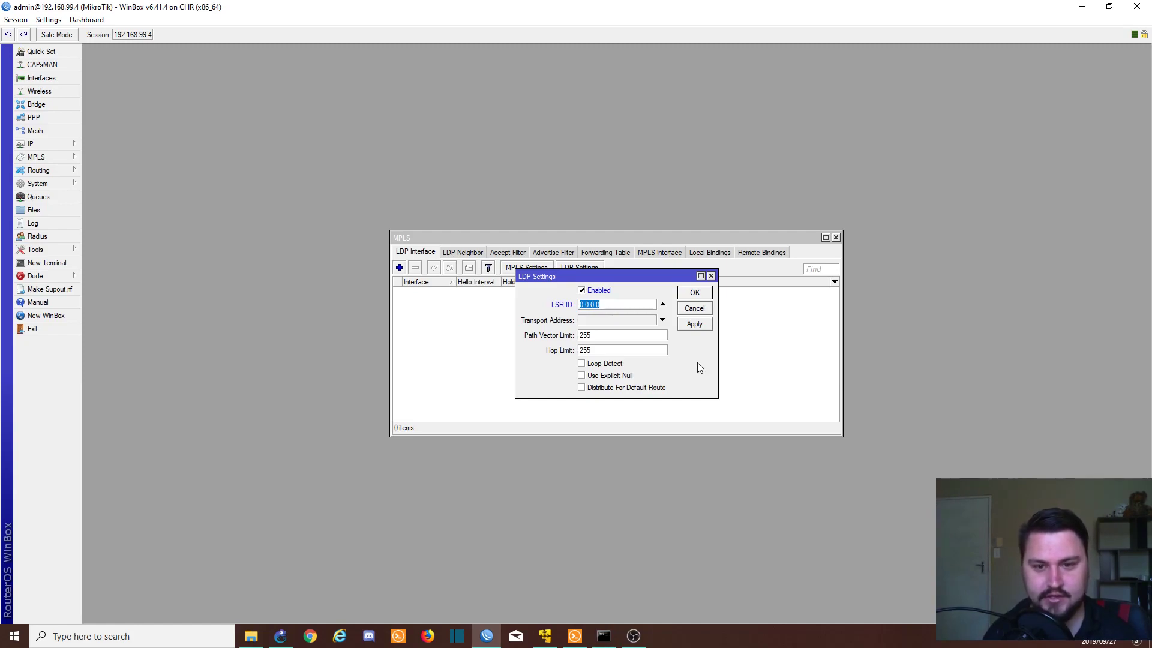
{"action": "type", "text": "3.3.3.3"}
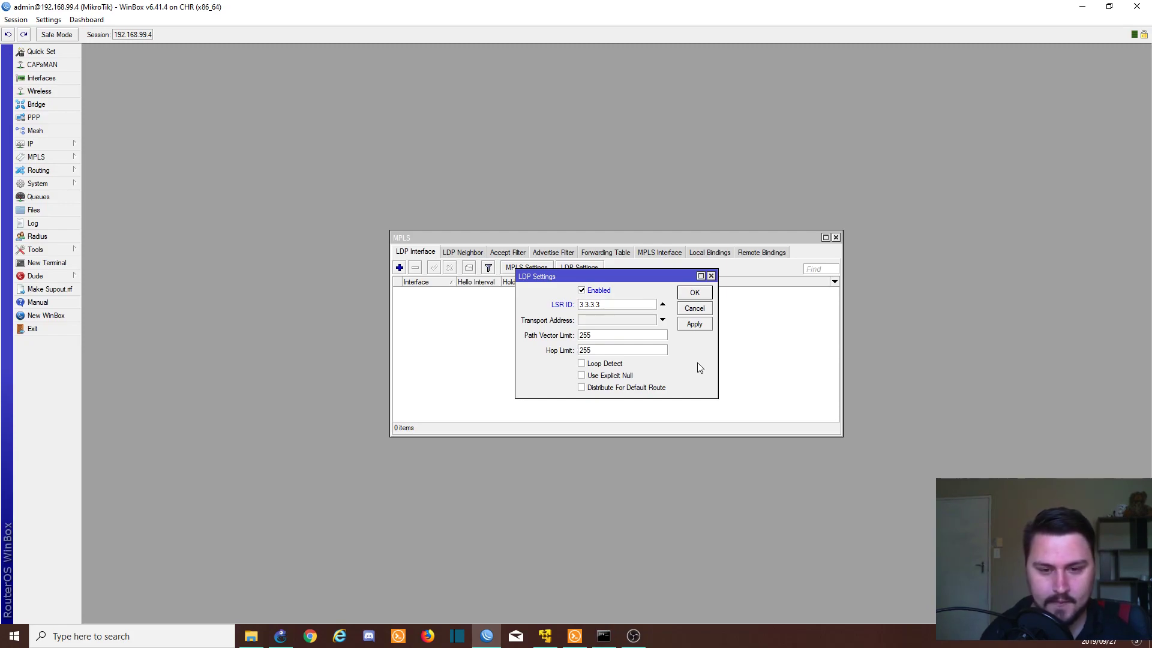
{"action": "left_click", "coordinate": [594, 321]}
{"action": "type", "text": "3.3.3.3"}
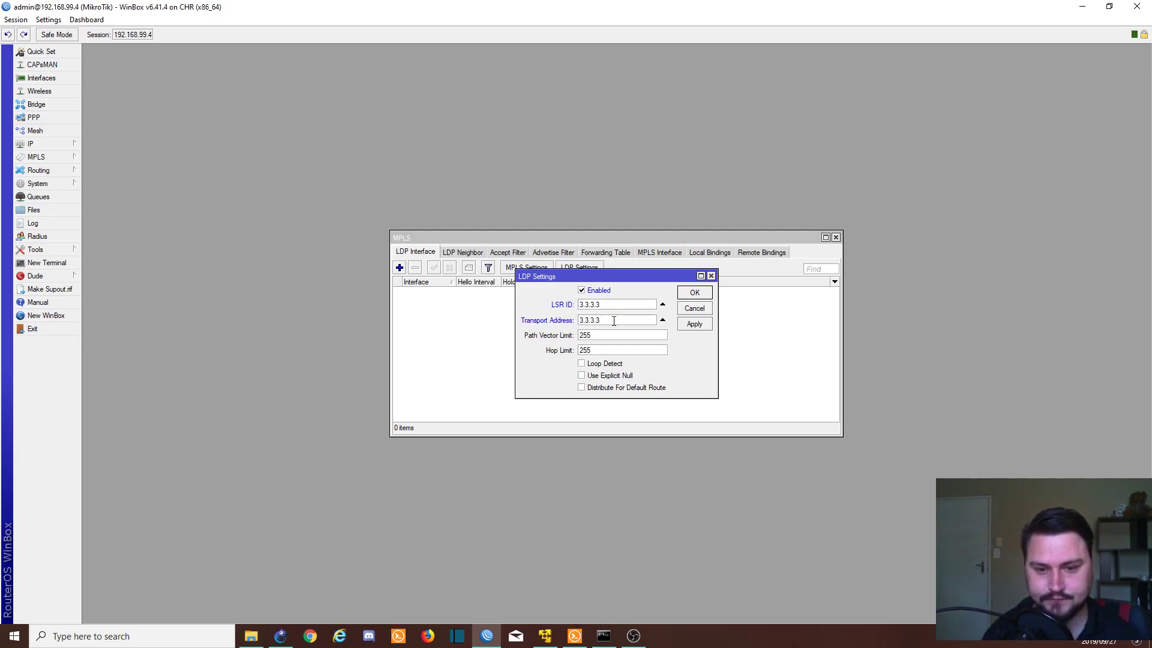
{"action": "left_click", "coordinate": [692, 293]}
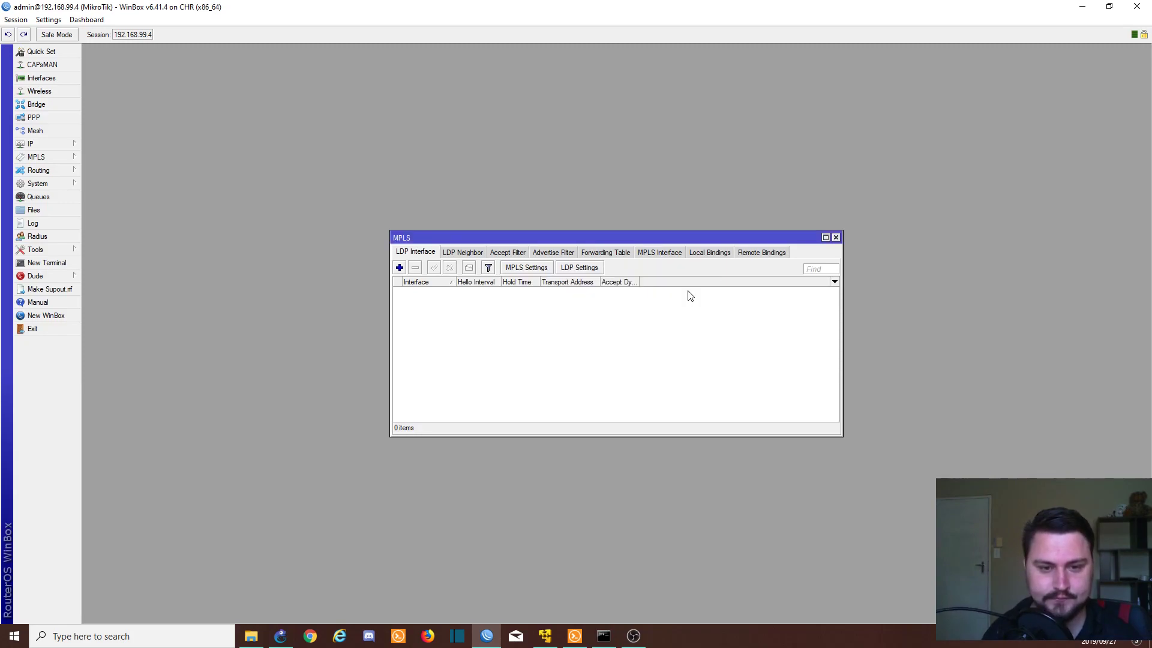
Step: Add ether1 - TO_R1 as an LDP interface
{"action": "left_click", "coordinate": [400, 268]}
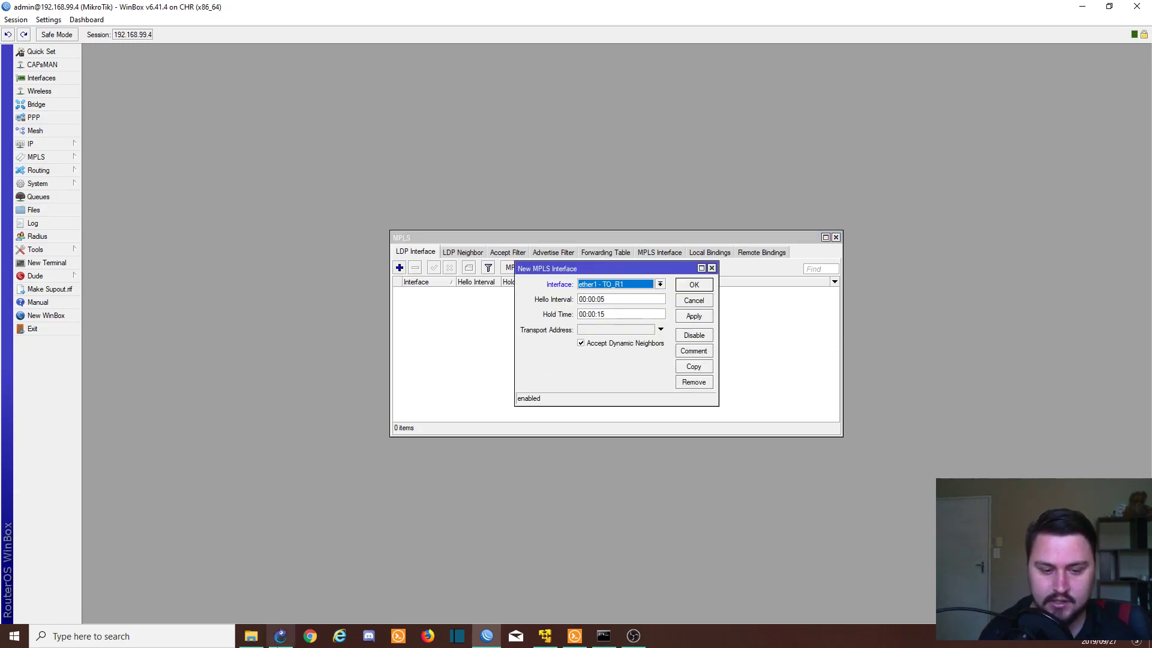
{"action": "key", "text": "alt+Tab"}
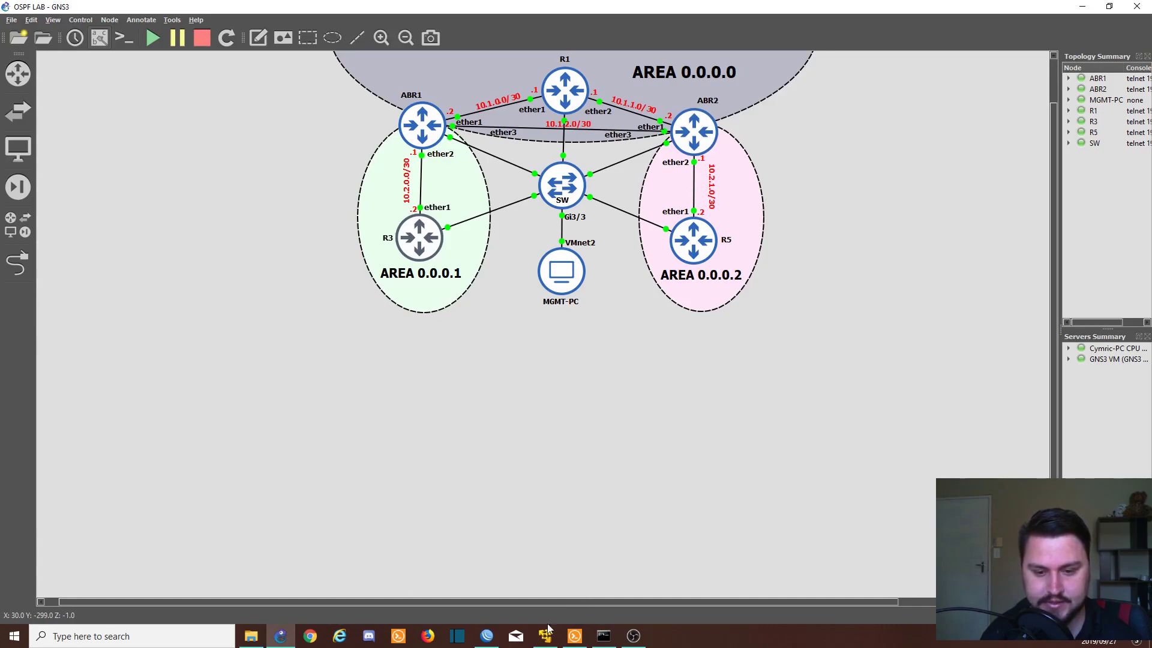
{"action": "left_click", "coordinate": [486, 636]}
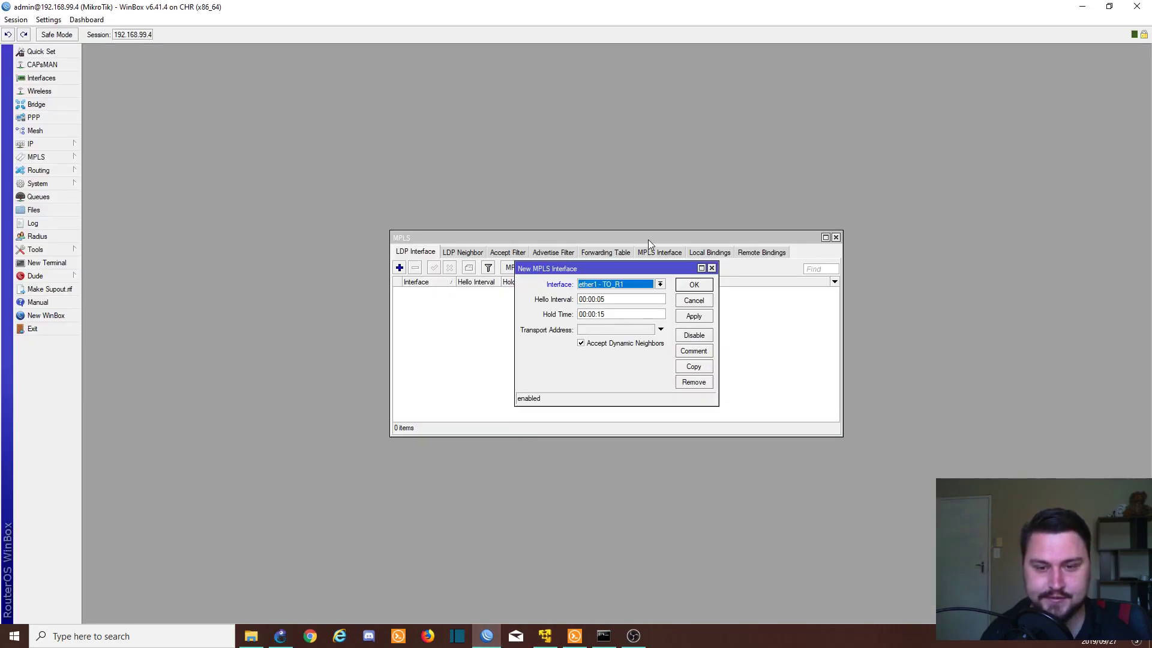
{"action": "left_click", "coordinate": [695, 317]}
{"action": "left_click", "coordinate": [691, 285]}
Step: Add ether2 - TO_R5 and ether3 - TO_ABR1 as LDP interfaces
{"action": "left_click", "coordinate": [399, 267]}
{"action": "left_click", "coordinate": [585, 284]}
{"action": "left_click", "coordinate": [595, 310]}
{"action": "left_click", "coordinate": [694, 317]}
{"action": "left_click", "coordinate": [693, 285]}
{"action": "left_click", "coordinate": [399, 268]}
{"action": "left_click", "coordinate": [608, 284]}
{"action": "left_click", "coordinate": [618, 317]}
{"action": "left_click", "coordinate": [694, 316]}
{"action": "left_click", "coordinate": [693, 285]}
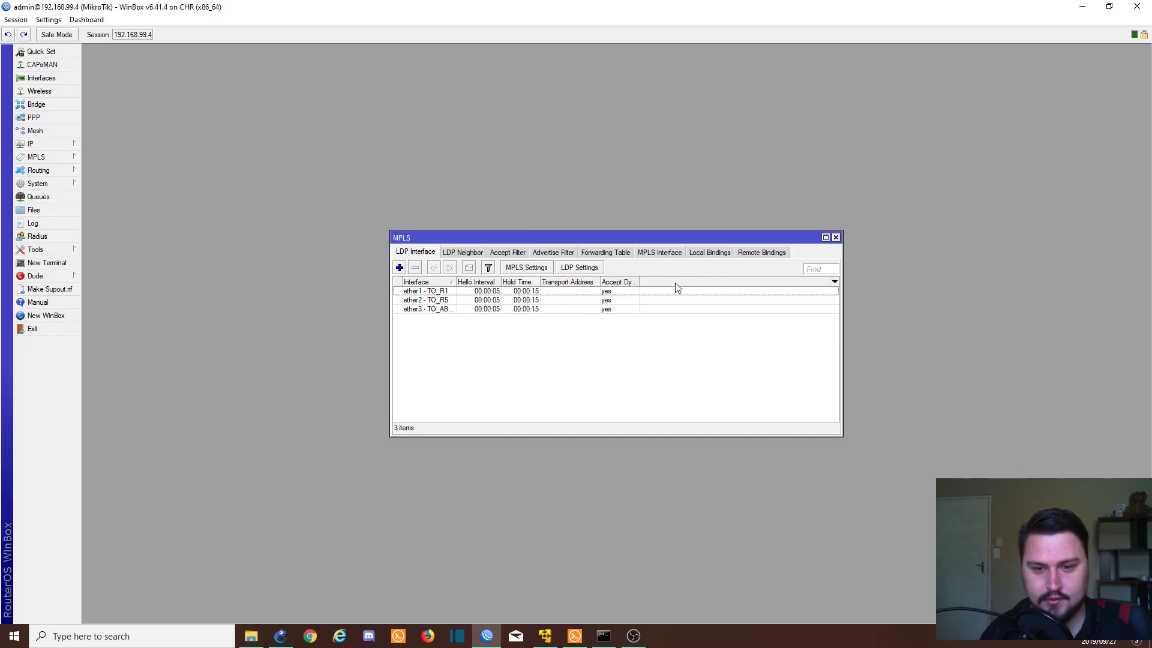
Step: Launch a second WinBox and connect to the router at 192.168.99.6
{"action": "right_click", "coordinate": [492, 636]}
{"action": "left_click", "coordinate": [483, 570]}
{"action": "left_click", "coordinate": [608, 332]}
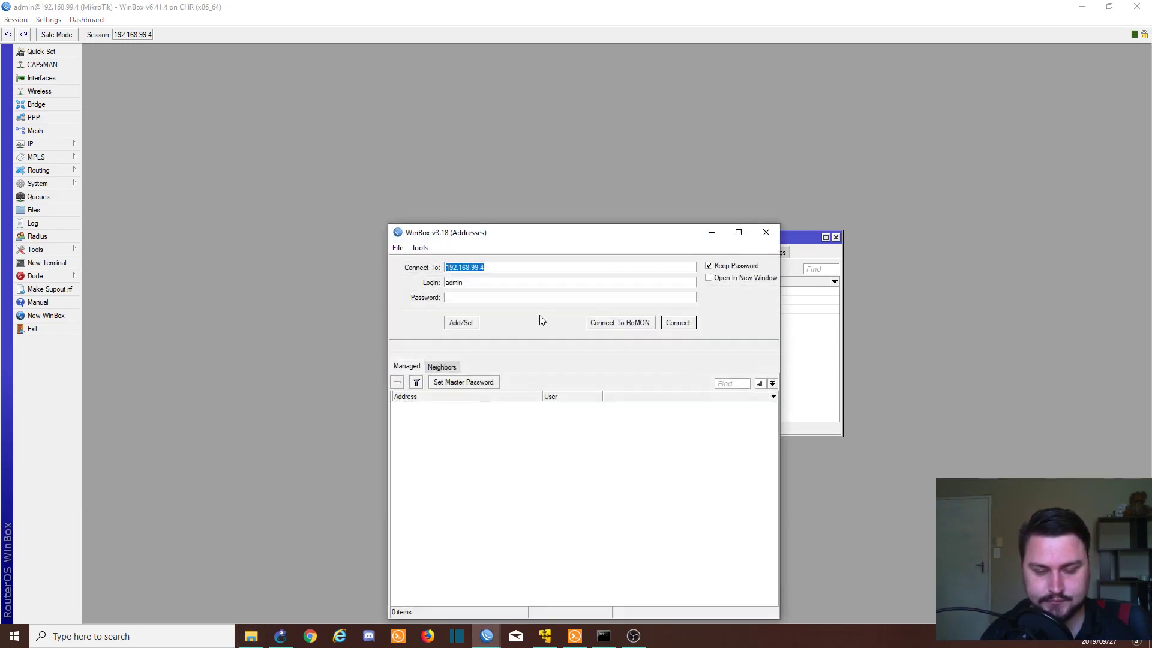
{"action": "left_click", "coordinate": [523, 270]}
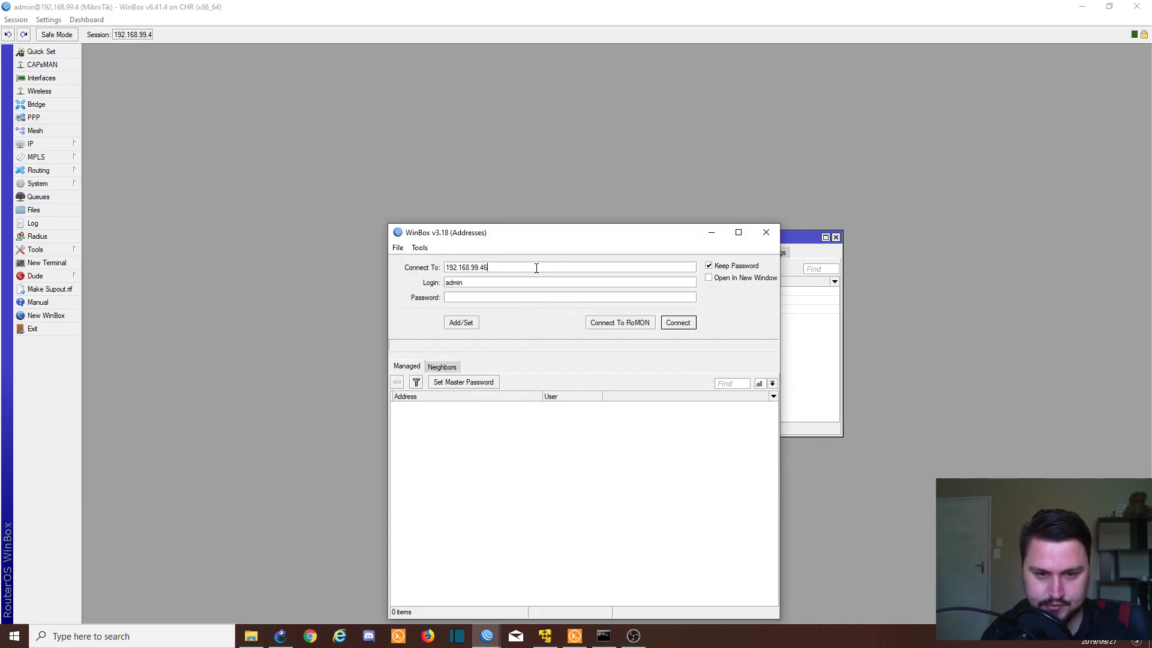
{"action": "left_click", "coordinate": [679, 323]}
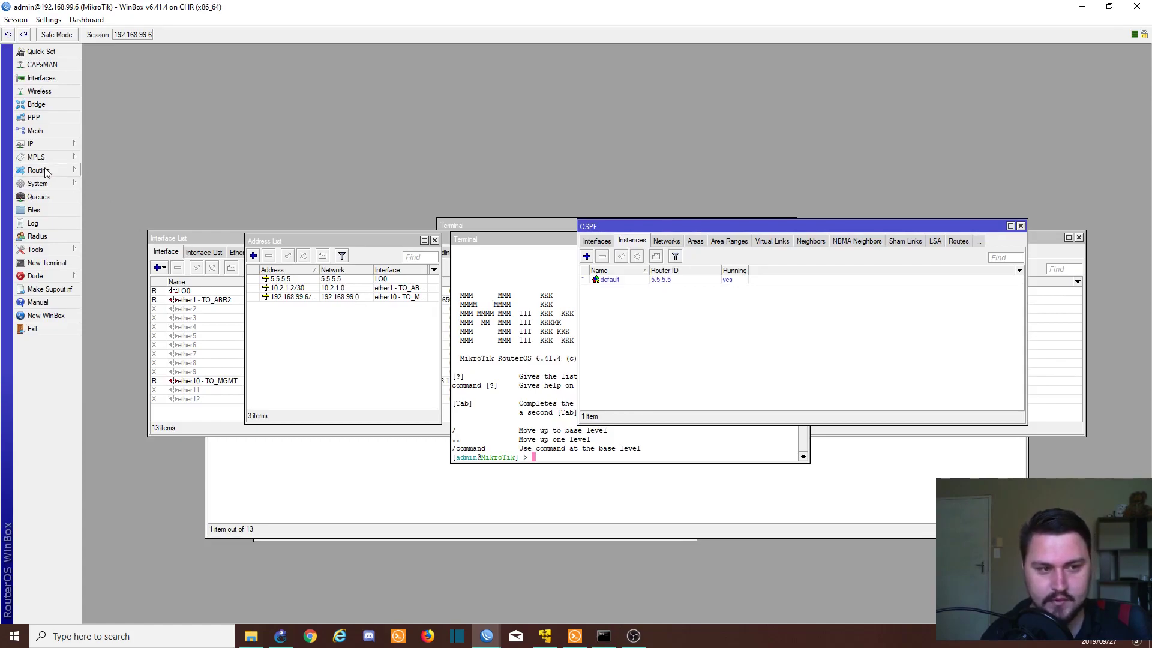
Step: Enable LDP in the MPLS LDP settings and begin filling in the LSR ID and transport address
{"action": "mouse_move", "coordinate": [54, 157]}
{"action": "left_click", "coordinate": [131, 150]}
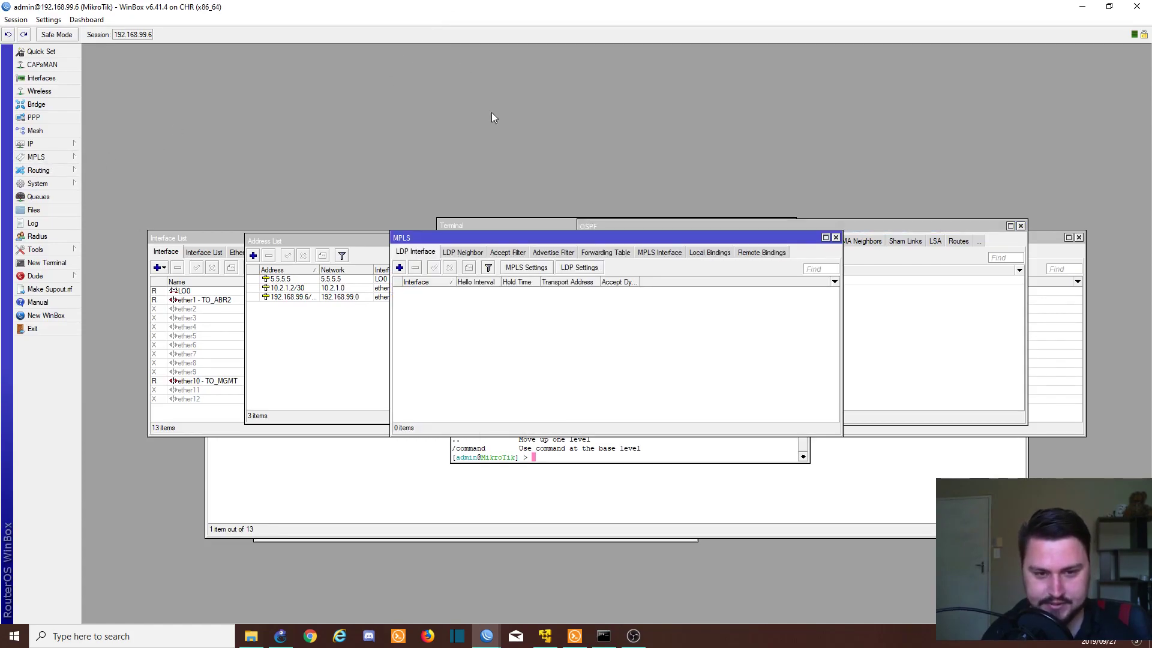
{"action": "left_click", "coordinate": [567, 269]}
{"action": "left_click", "coordinate": [591, 294]}
{"action": "left_click", "coordinate": [602, 309]}
{"action": "type", "text": "5.6.6.6"}
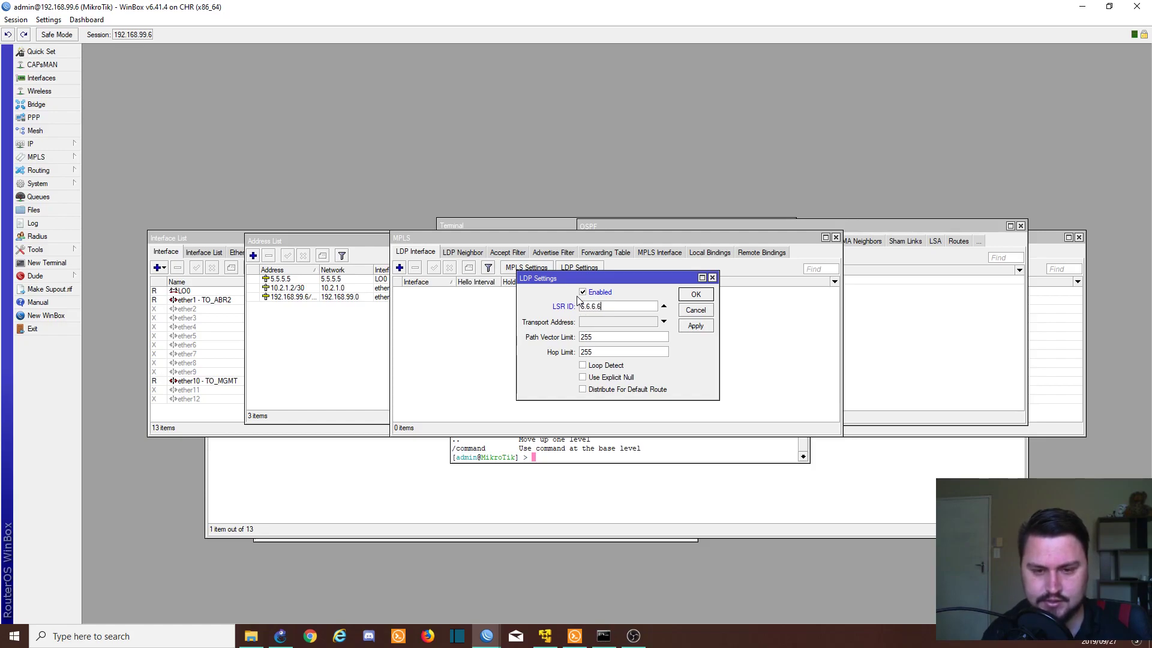
{"action": "key", "text": "Tab"}
{"action": "type", "text": "6.6"}
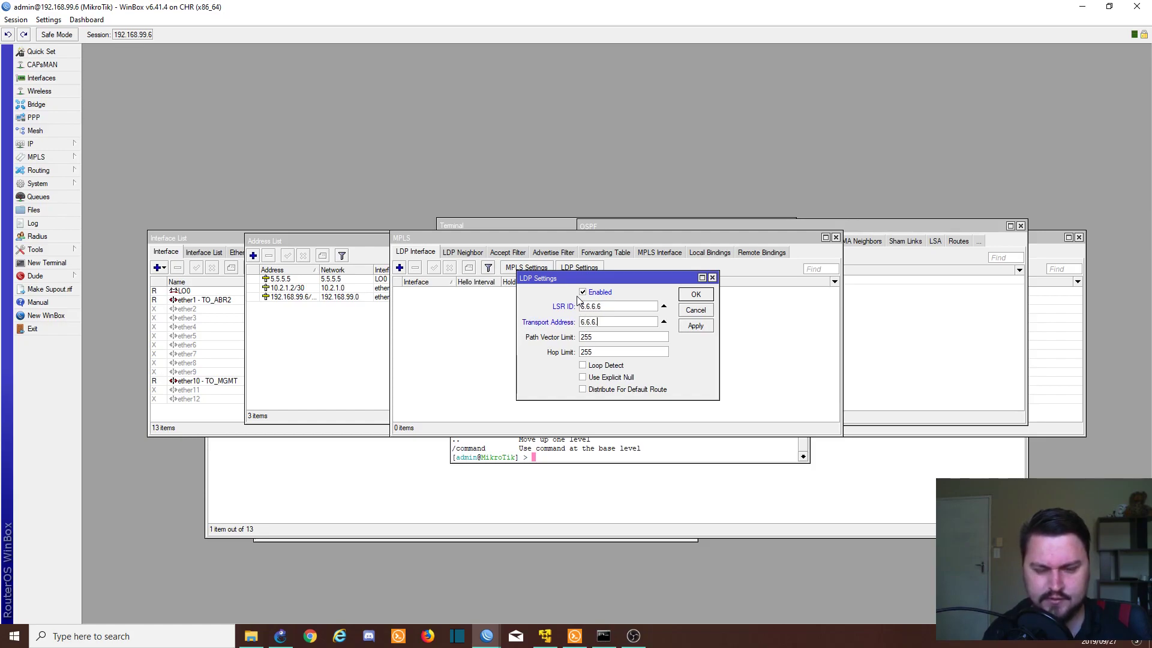
Step: Check the router's IP addresses, then correct the LSR ID and transport address to 5.5.5.5
{"action": "left_click", "coordinate": [33, 144]}
{"action": "left_click", "coordinate": [96, 171]}
{"action": "left_click", "coordinate": [540, 279]}
{"action": "type", "text": "5"}
{"action": "key", "text": "Tab"}
{"action": "type", "text": "45"}
{"action": "type", "text": "5.5.5"}
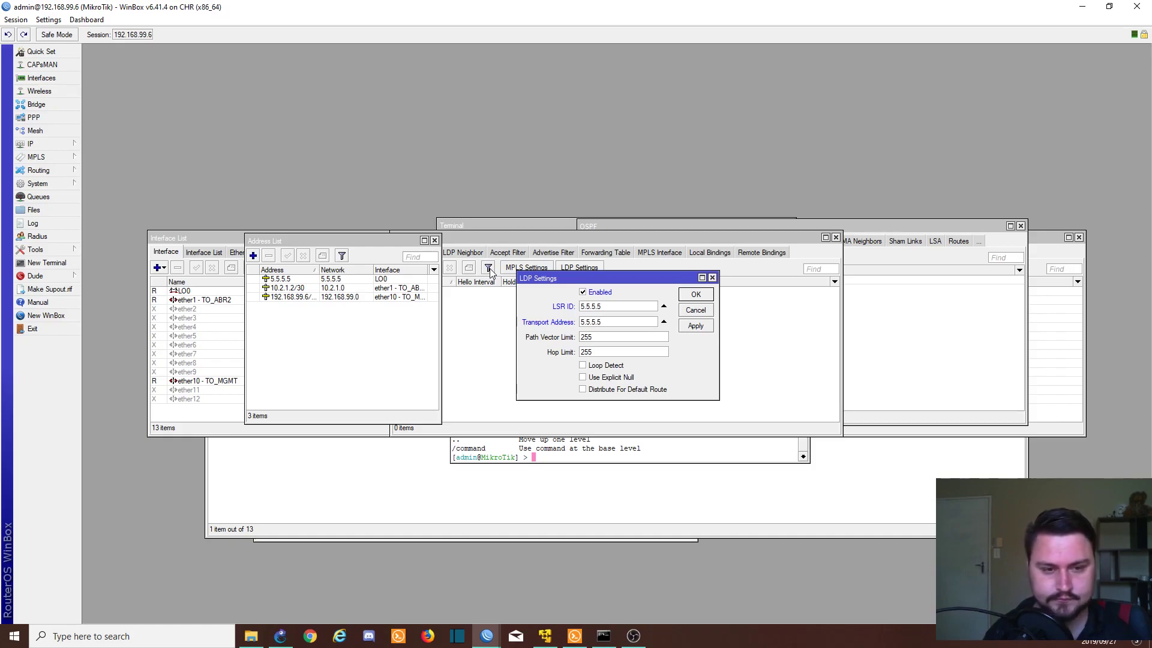
{"action": "key", "text": "alt+Tab"}
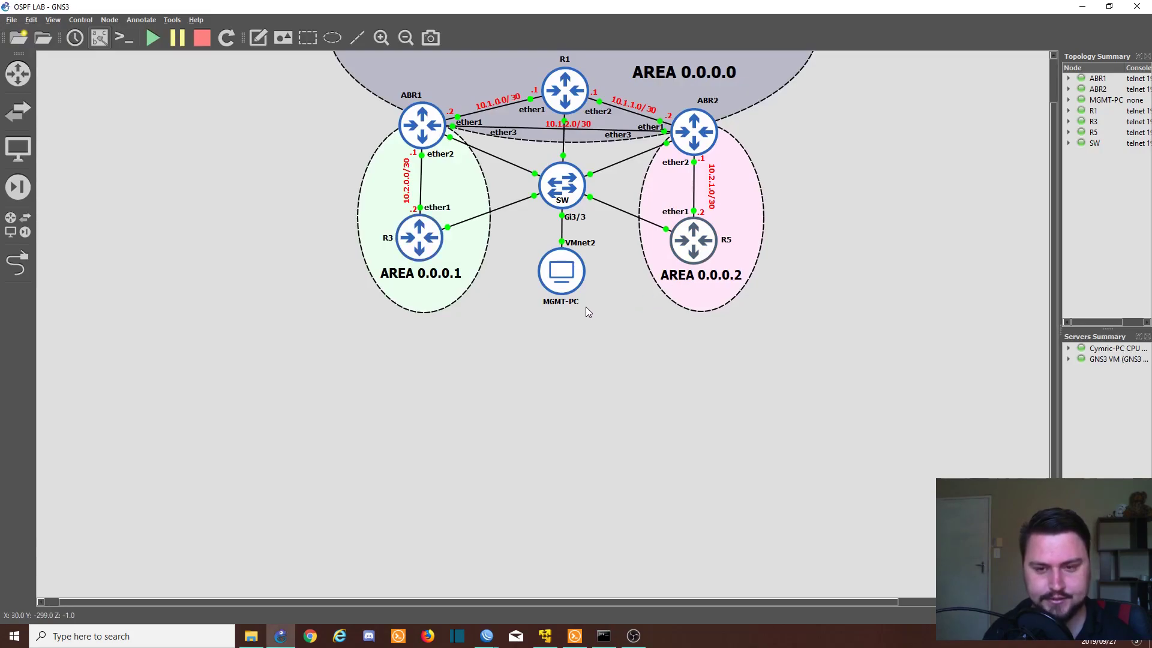
Step: Log in to R5's console and run 'ip address print' to confirm its LO0 address 5.5.5.5
{"action": "key", "text": "alt+Tab"}
{"action": "key", "text": "alt+Tab"}
{"action": "key", "text": "alt+Tab"}
{"action": "type", "text": "admin"}
{"action": "key", "text": "Return"}
{"action": "key", "text": "Return"}
{"action": "type", "text": "ip address print"}
{"action": "key", "text": "Return"}
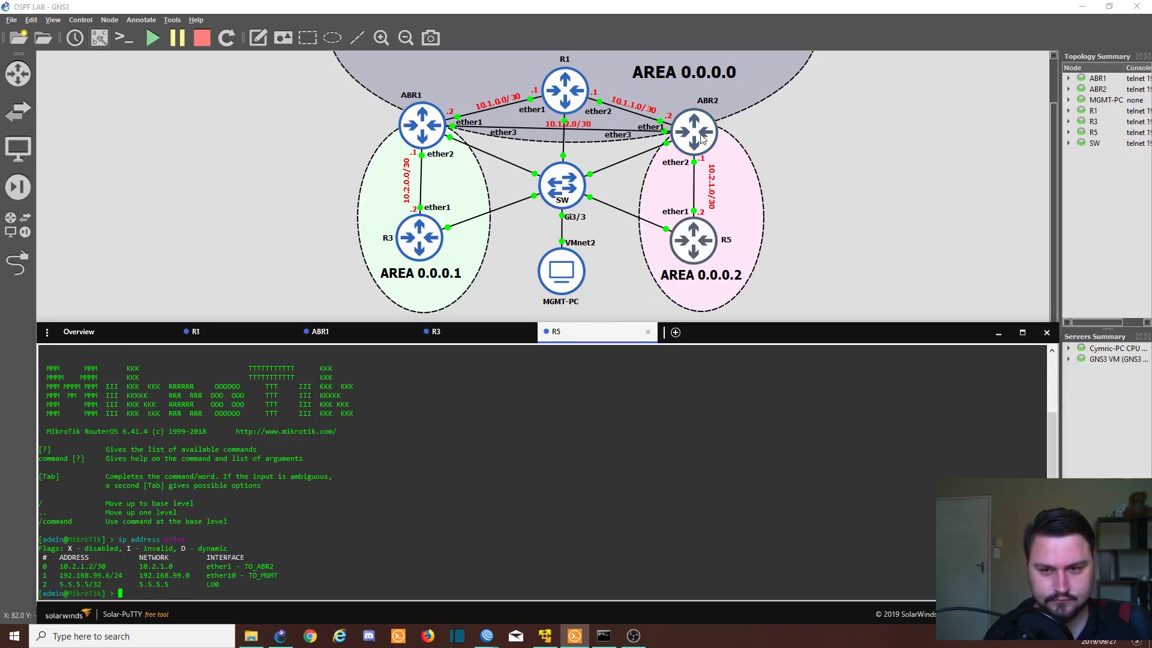
{"action": "left_click", "coordinate": [700, 137]}
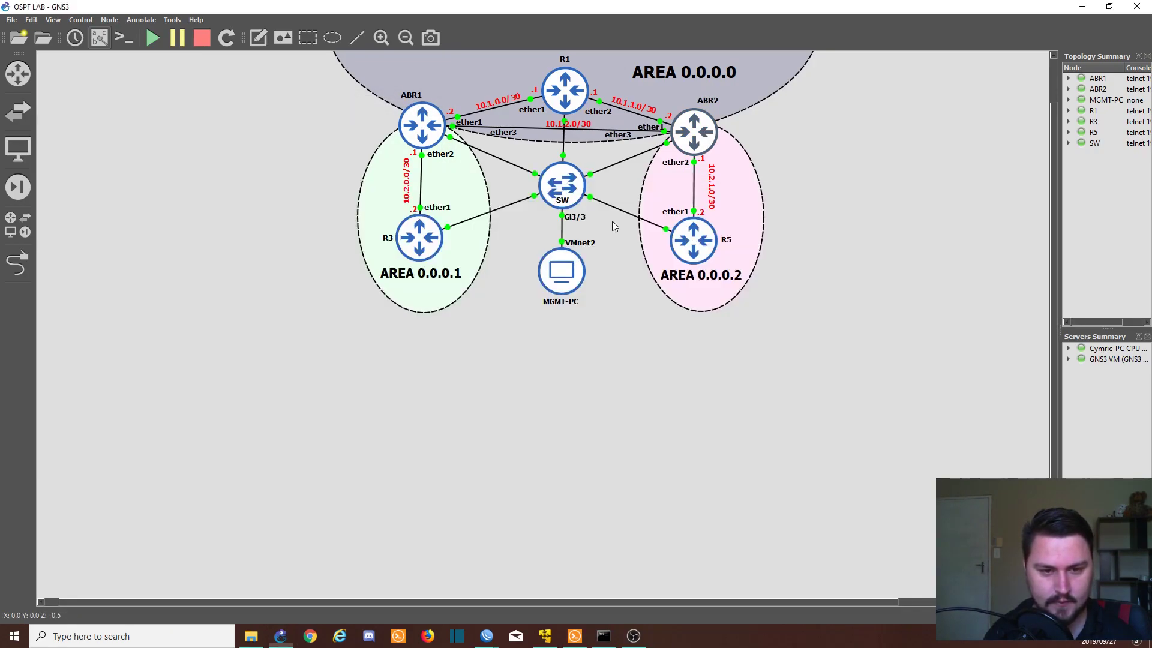
{"action": "key", "text": "alt+Tab"}
{"action": "key", "text": "Tab"}
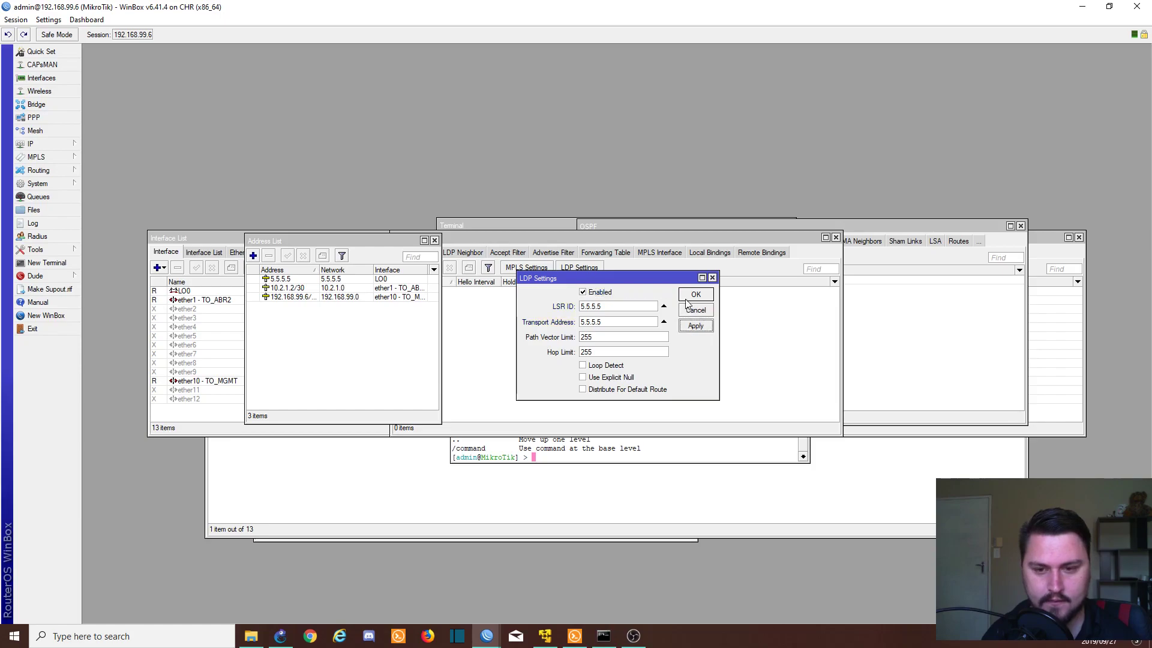
Step: Save the LDP settings and add ether1 - TO_ABR2 as an LDP interface on 192.168.99.6
{"action": "left_click", "coordinate": [692, 295]}
{"action": "left_click_drag", "start_coordinate": [530, 239], "coordinate": [636, 256]}
{"action": "left_click", "coordinate": [506, 285]}
{"action": "left_click", "coordinate": [660, 284]}
{"action": "left_click", "coordinate": [600, 294]}
{"action": "left_click", "coordinate": [693, 315]}
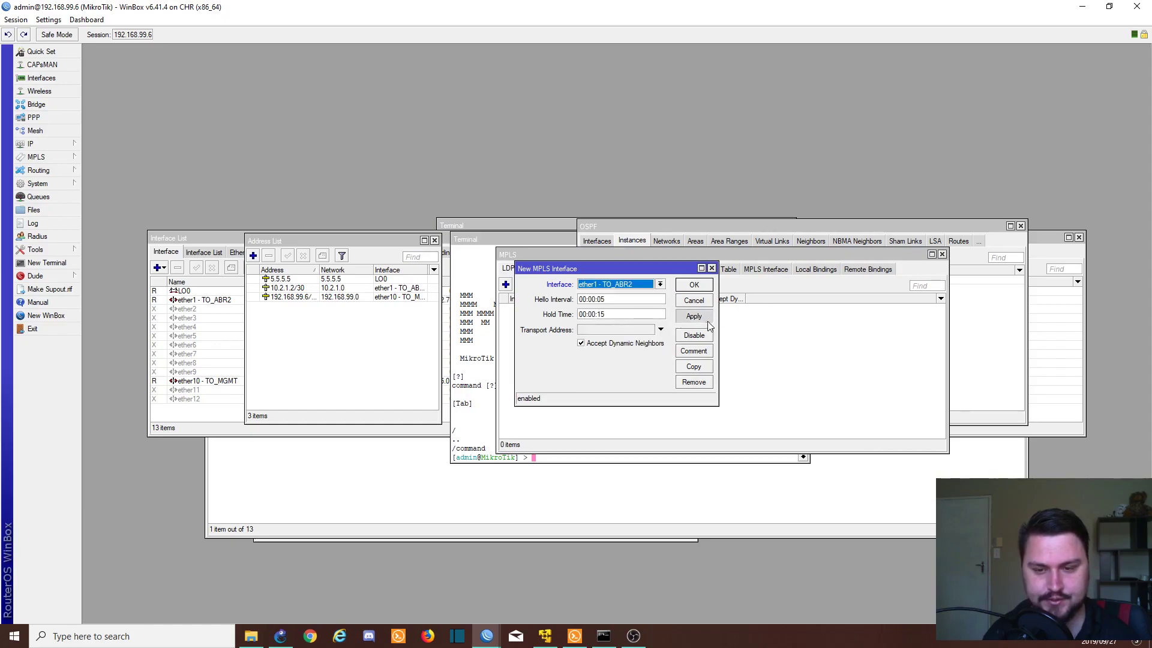
{"action": "left_click", "coordinate": [694, 284]}
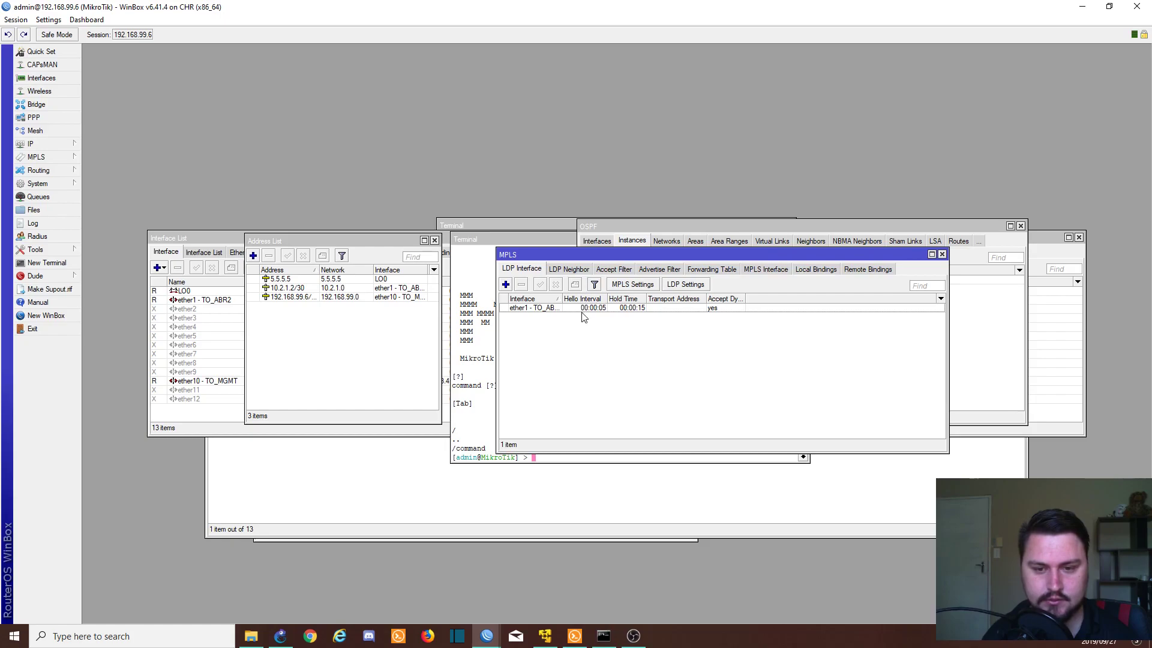
Step: Set the ether1 LDP interface's transport address to 5.5.5.5
{"action": "double_click", "coordinate": [583, 307]}
{"action": "key", "text": "Tab"}
{"action": "key", "text": "Tab"}
{"action": "key", "text": "Tab"}
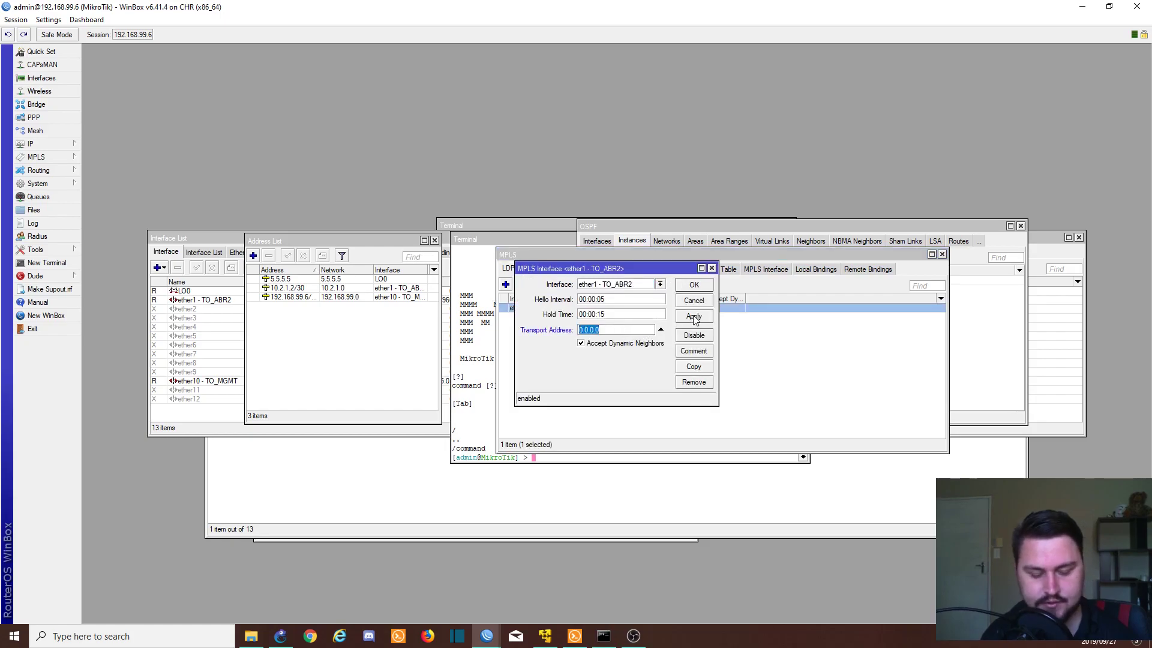
{"action": "type", "text": "5.5.5.5"}
{"action": "left_click", "coordinate": [694, 317]}
{"action": "left_click", "coordinate": [694, 284]}
Step: On the 192.168.99.4 router, set ether1 - TO_R1's LDP transport address to 3.3.3.3
{"action": "mouse_move", "coordinate": [487, 640]}
{"action": "left_click", "coordinate": [466, 599]}
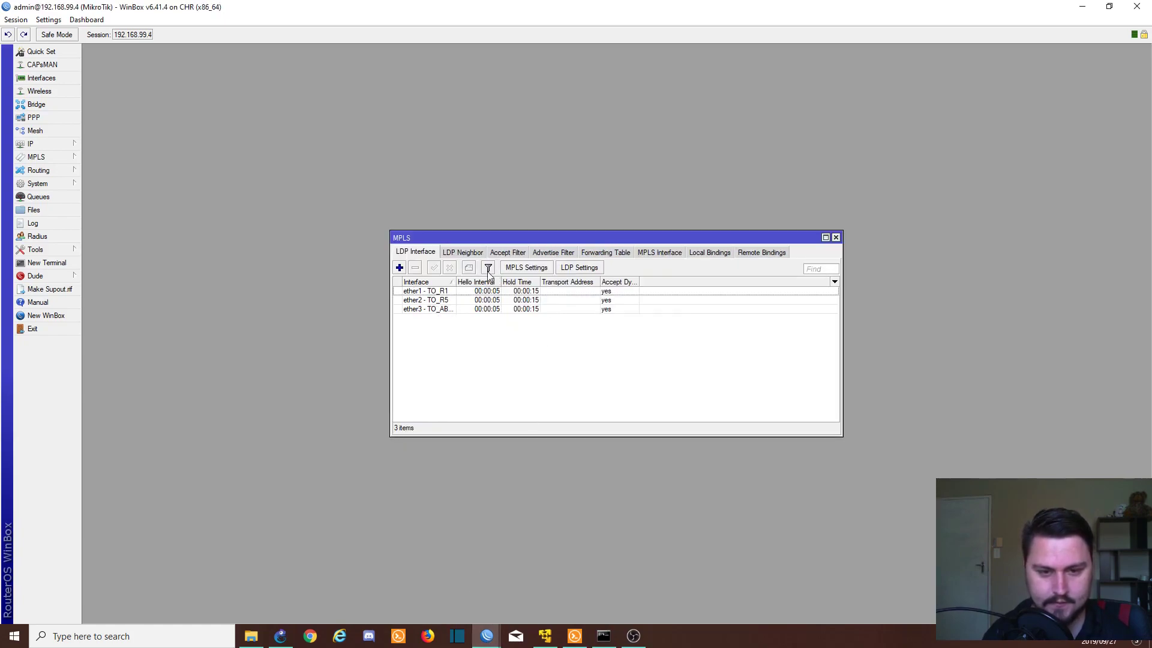
{"action": "double_click", "coordinate": [454, 292]}
{"action": "left_click", "coordinate": [615, 331]}
{"action": "type", "text": "4."}
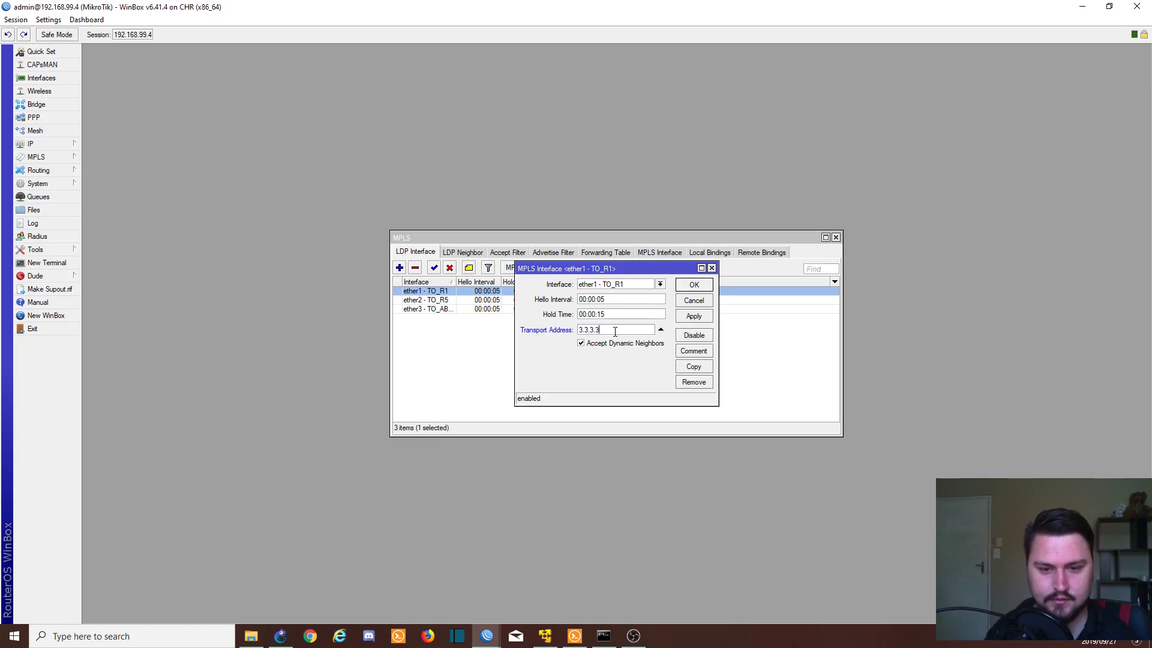
{"action": "left_click", "coordinate": [694, 316]}
{"action": "left_click", "coordinate": [696, 288]}
Step: Set transport address 3.3.3.3 on the ether2 and ether3 LDP interfaces too
{"action": "double_click", "coordinate": [451, 299]}
{"action": "left_click", "coordinate": [660, 329]}
{"action": "left_click", "coordinate": [694, 316]}
{"action": "left_click", "coordinate": [694, 284]}
{"action": "double_click", "coordinate": [569, 309]}
{"action": "left_click", "coordinate": [660, 330]}
{"action": "left_click", "coordinate": [694, 316]}
{"action": "left_click", "coordinate": [693, 285]}
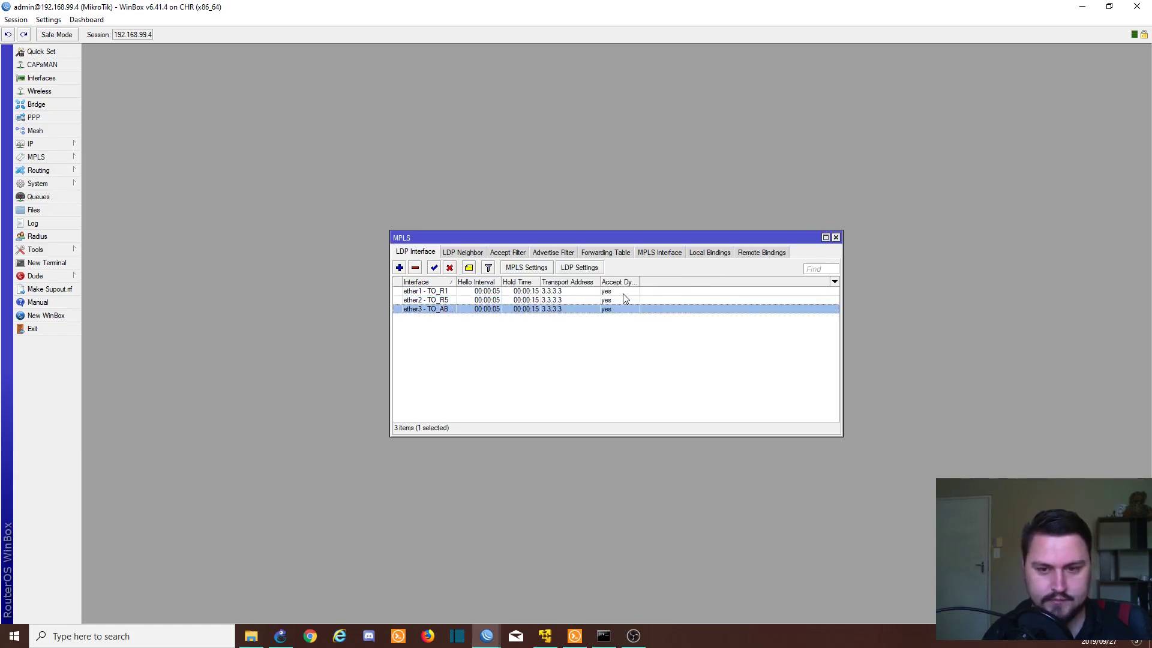
{"action": "right_click", "coordinate": [486, 635]}
Step: Launch another WinBox and connect to the router at 192.168.99.1
{"action": "left_click", "coordinate": [480, 571]}
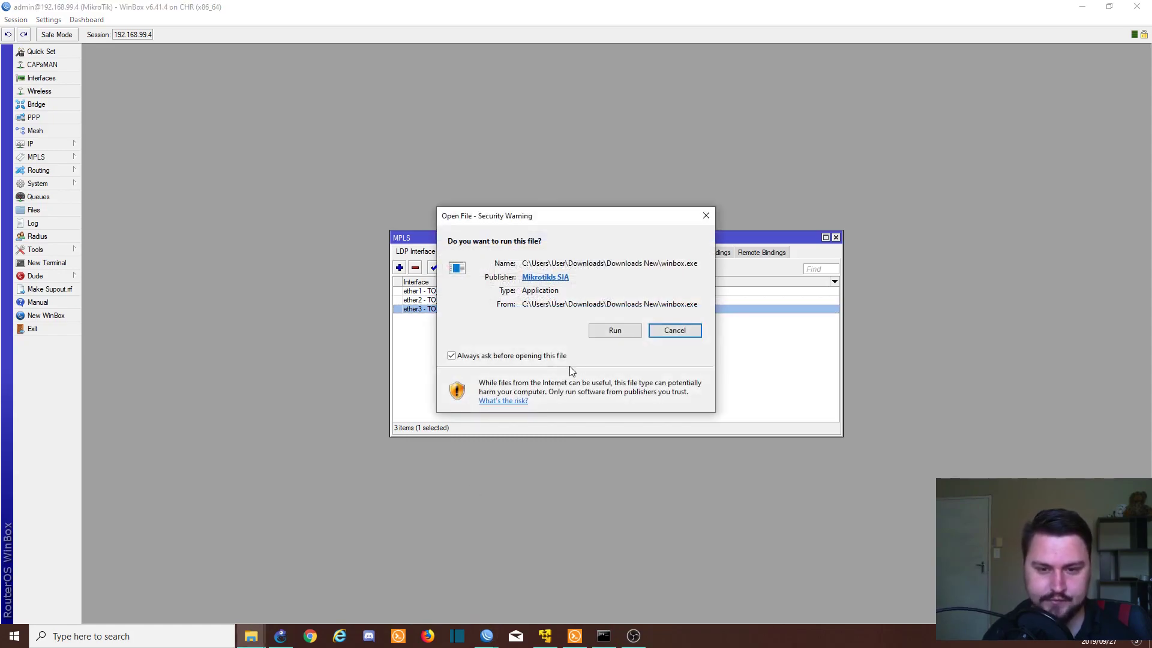
{"action": "left_click", "coordinate": [606, 330]}
{"action": "left_click", "coordinate": [532, 265]}
{"action": "key", "text": "BackSpace"}
{"action": "type", "text": "192.168.99.6"}
{"action": "key", "text": "Return"}
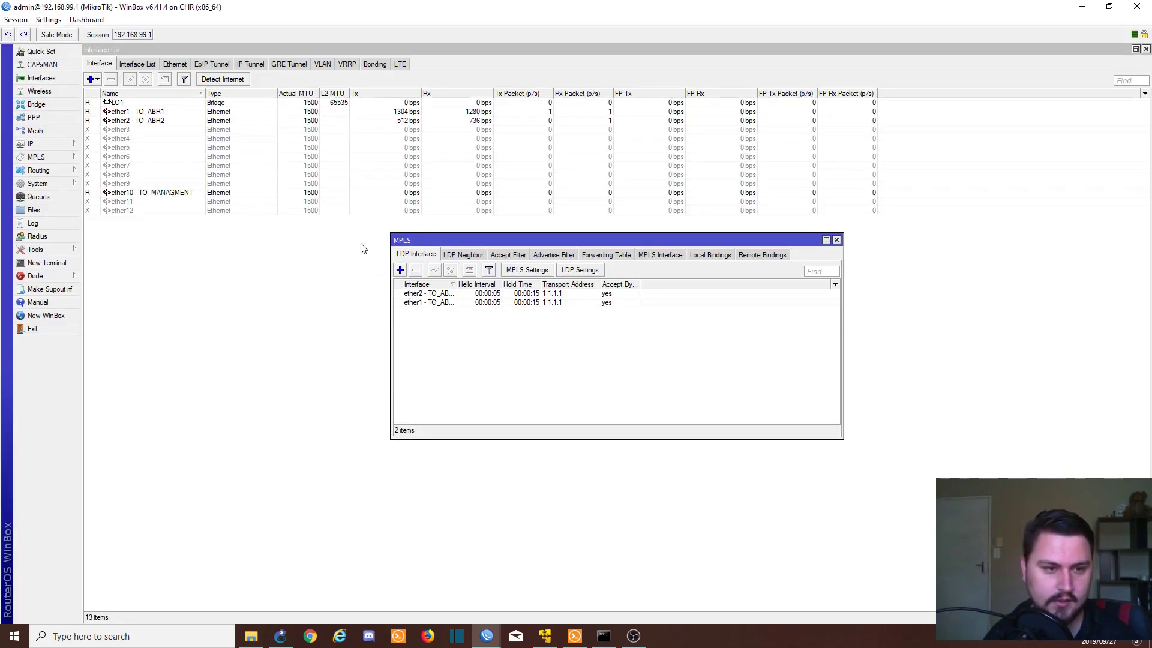
Step: Maximize the MPLS window, confirm LDP neighbors 2.2.2.2 and 3.3.3.3, then view the forwarding table
{"action": "left_click_drag", "start_coordinate": [455, 242], "coordinate": [415, 238]}
{"action": "double_click", "coordinate": [415, 238]}
{"action": "left_click", "coordinate": [154, 64]}
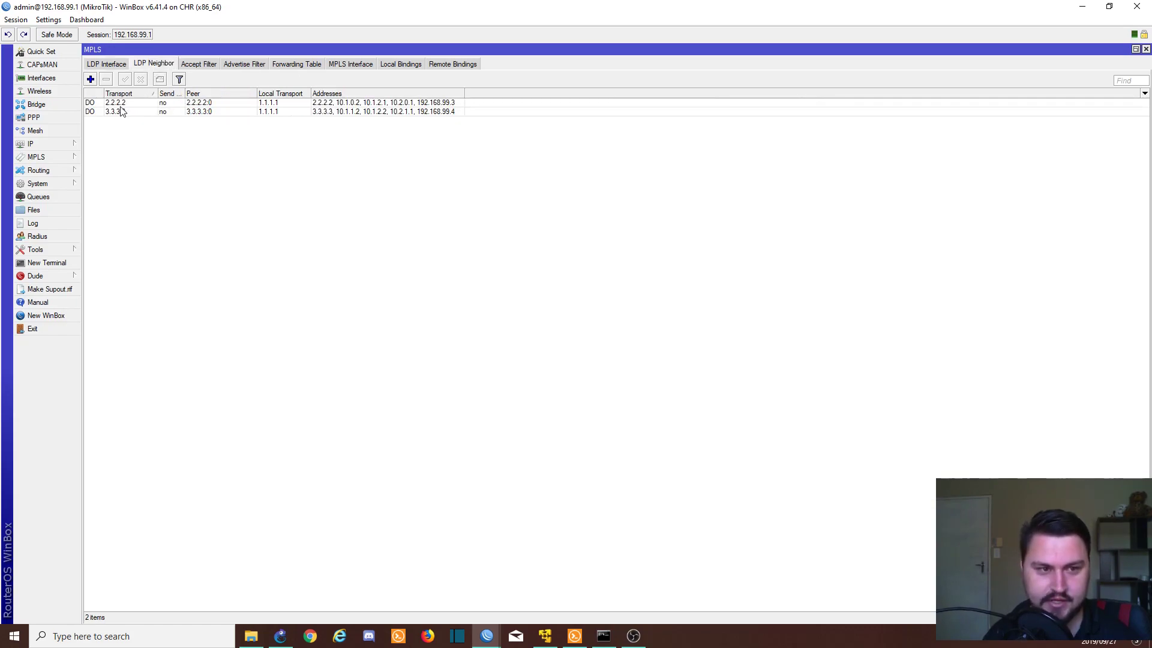
{"action": "left_click", "coordinate": [151, 111]}
{"action": "left_click_drag", "start_coordinate": [465, 94], "coordinate": [534, 95]}
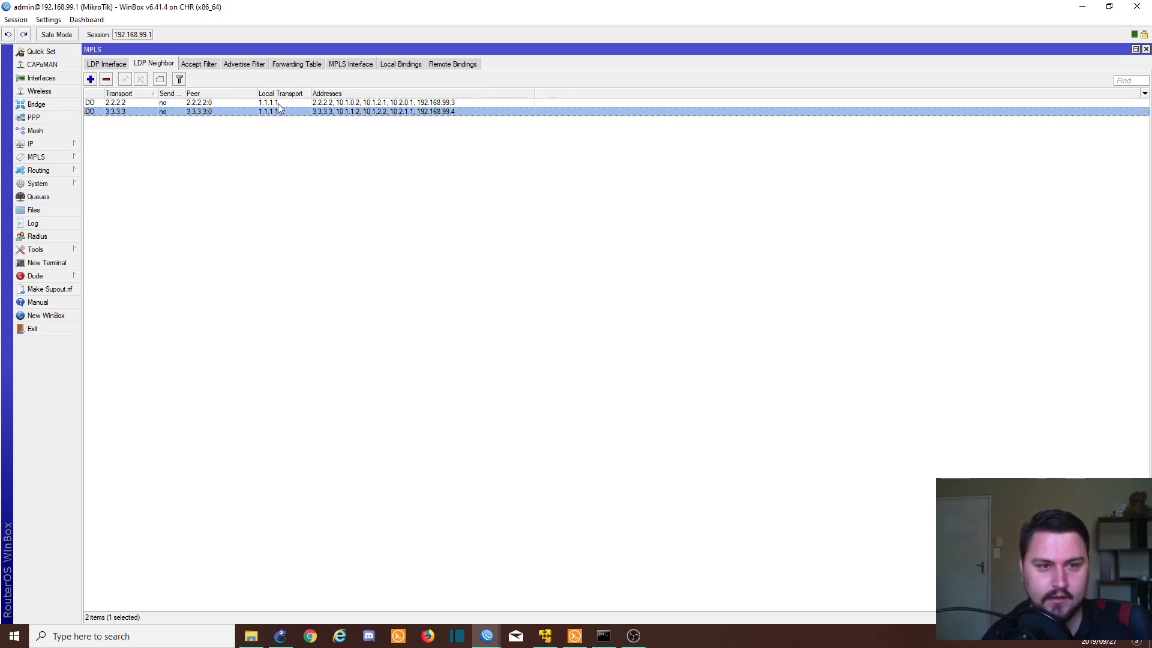
{"action": "left_click", "coordinate": [295, 64]}
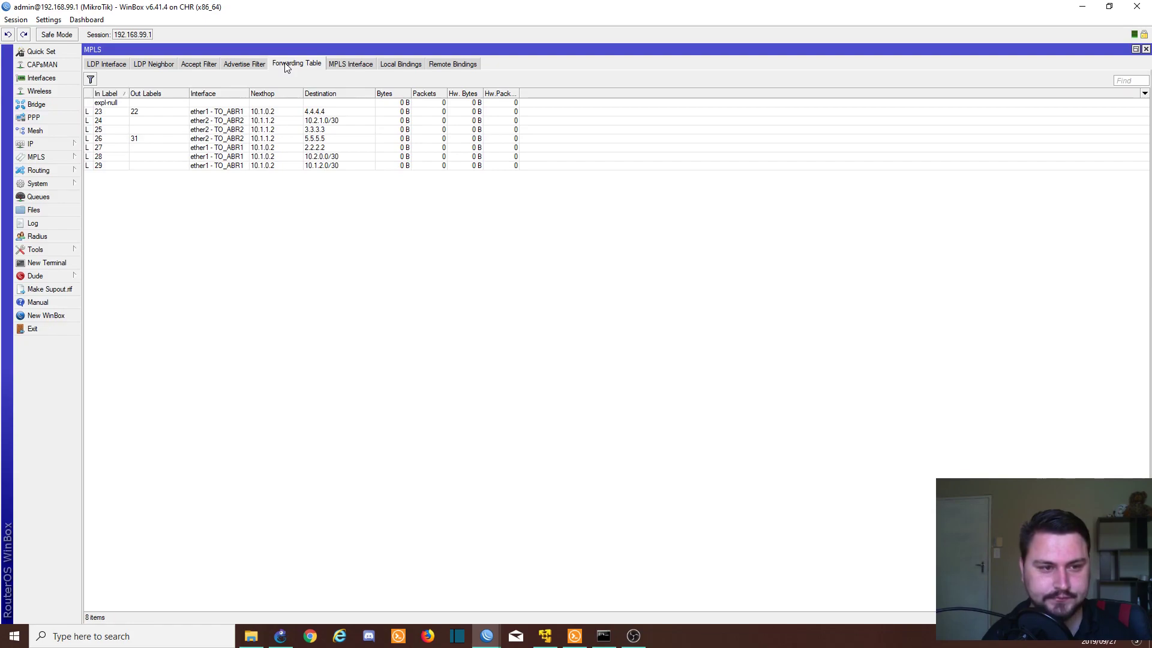
{"action": "left_click", "coordinate": [115, 111]}
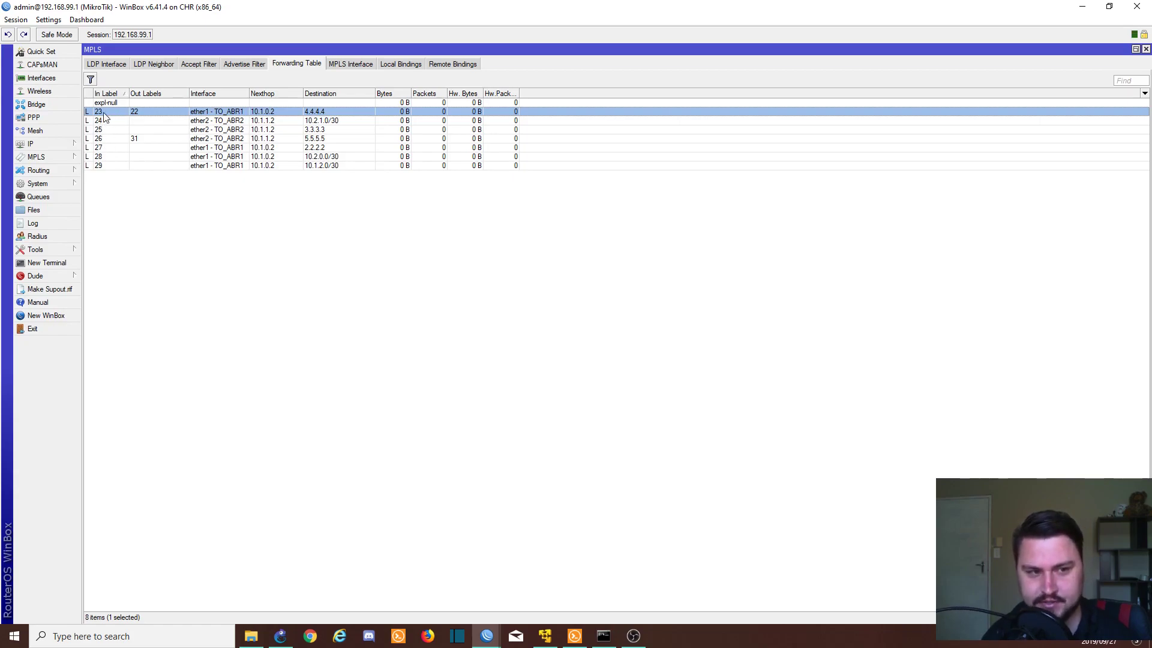
{"action": "left_click", "coordinate": [162, 130]}
{"action": "left_click", "coordinate": [160, 113]}
{"action": "left_click", "coordinate": [160, 130]}
{"action": "left_click", "coordinate": [152, 118]}
{"action": "double_click", "coordinate": [150, 130]}
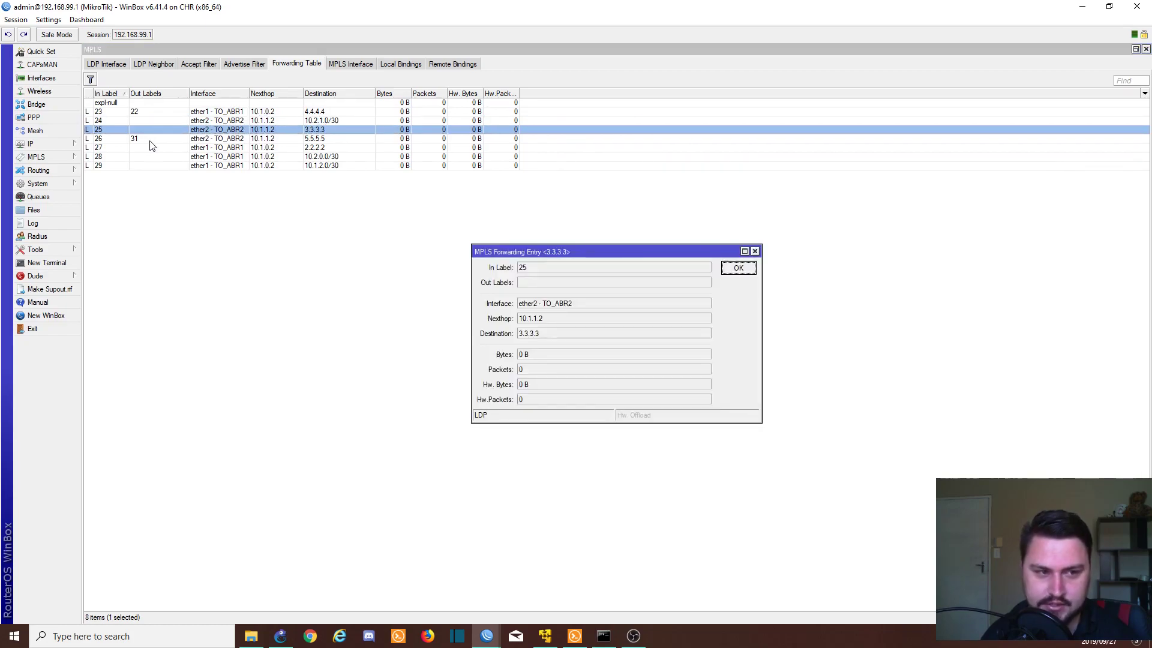
{"action": "left_click", "coordinate": [754, 252]}
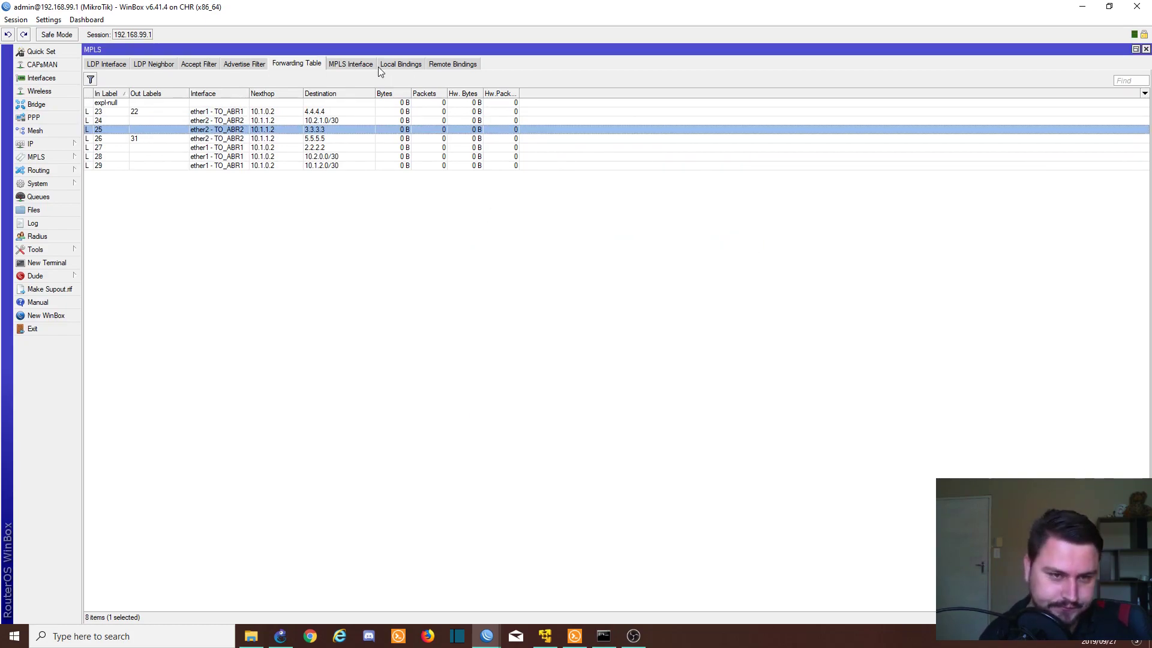
Step: Review the 11 local and 22 remote label bindings for 1.1.1.1–5.5.5.5, then recheck LDP interfaces and neighbors
{"action": "left_click", "coordinate": [402, 67]}
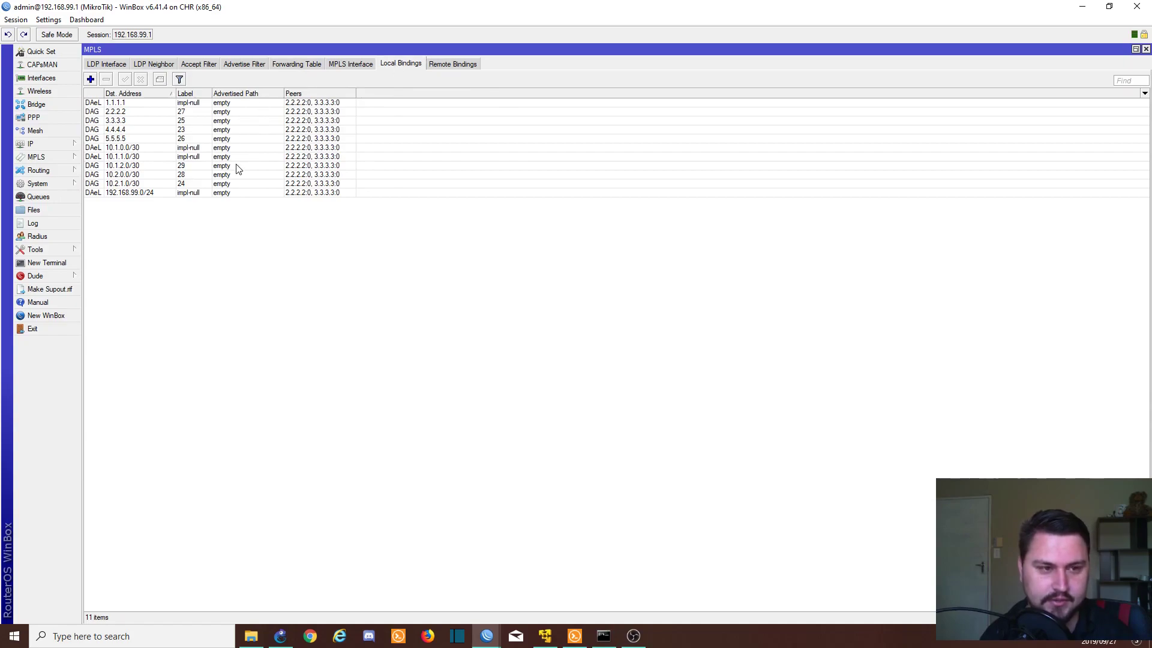
{"action": "left_click", "coordinate": [467, 69]}
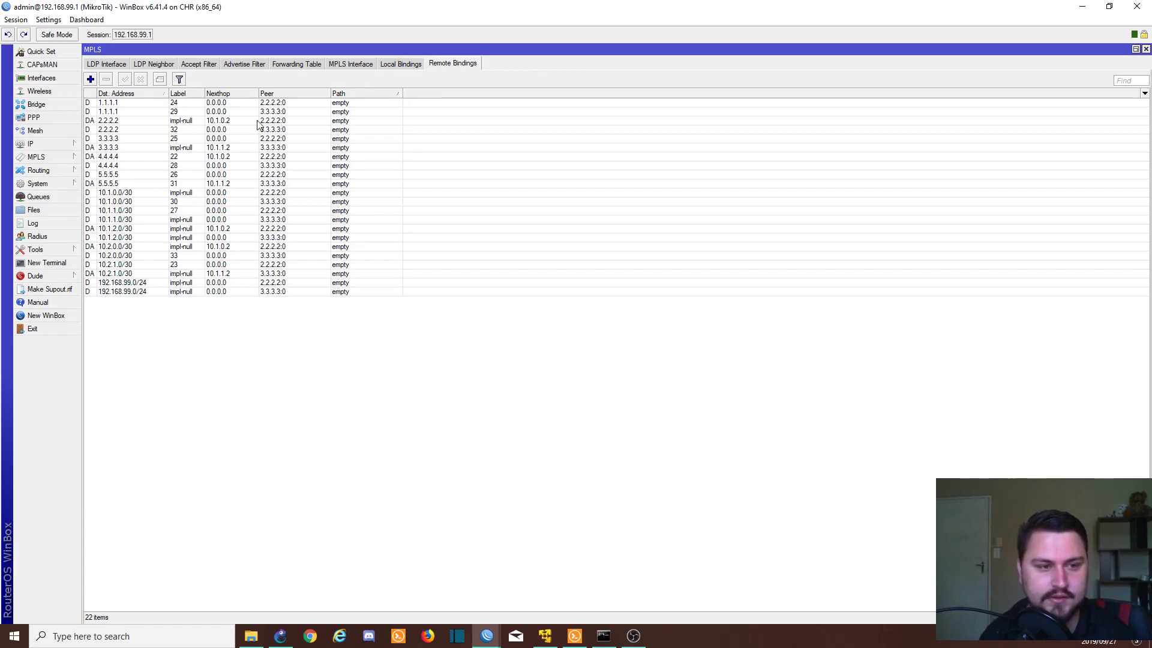
{"action": "left_click", "coordinate": [160, 123]}
{"action": "left_click", "coordinate": [138, 103]}
{"action": "left_click", "coordinate": [135, 130]}
{"action": "left_click", "coordinate": [134, 112]}
{"action": "left_click", "coordinate": [134, 148]}
{"action": "left_click", "coordinate": [135, 157]}
{"action": "left_click", "coordinate": [134, 184]}
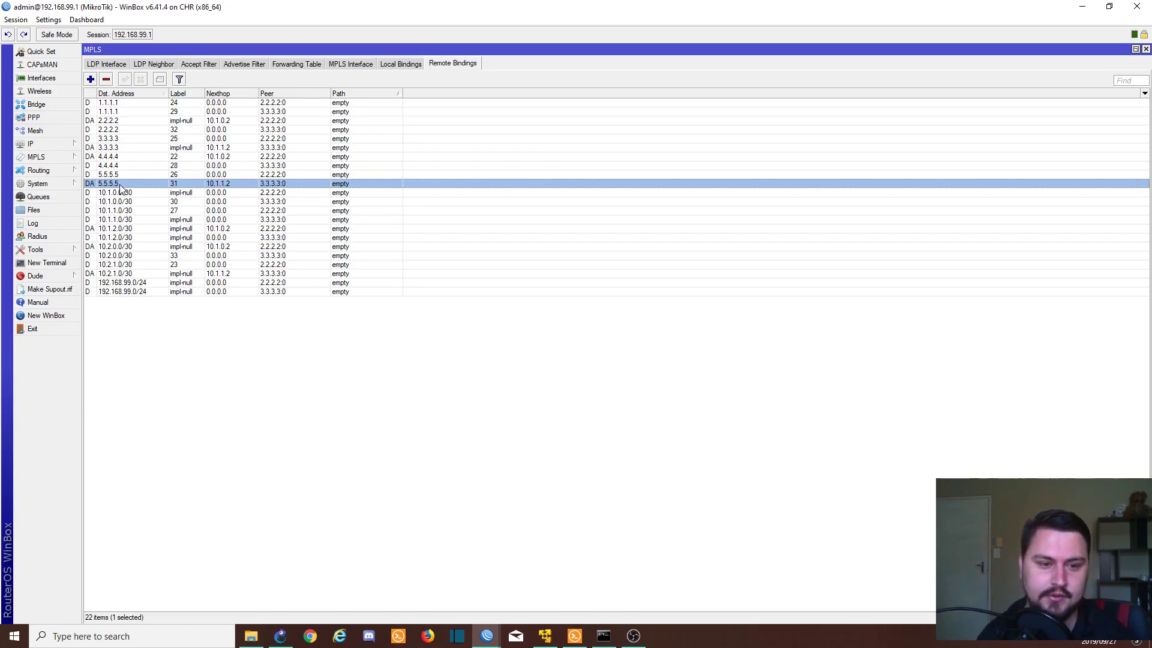
{"action": "left_click", "coordinate": [117, 64]}
{"action": "left_click", "coordinate": [154, 66]}
Step: Glance at the empty accept filter list, then return to the LDP interfaces using transport 1.1.1.1
{"action": "left_click", "coordinate": [182, 66]}
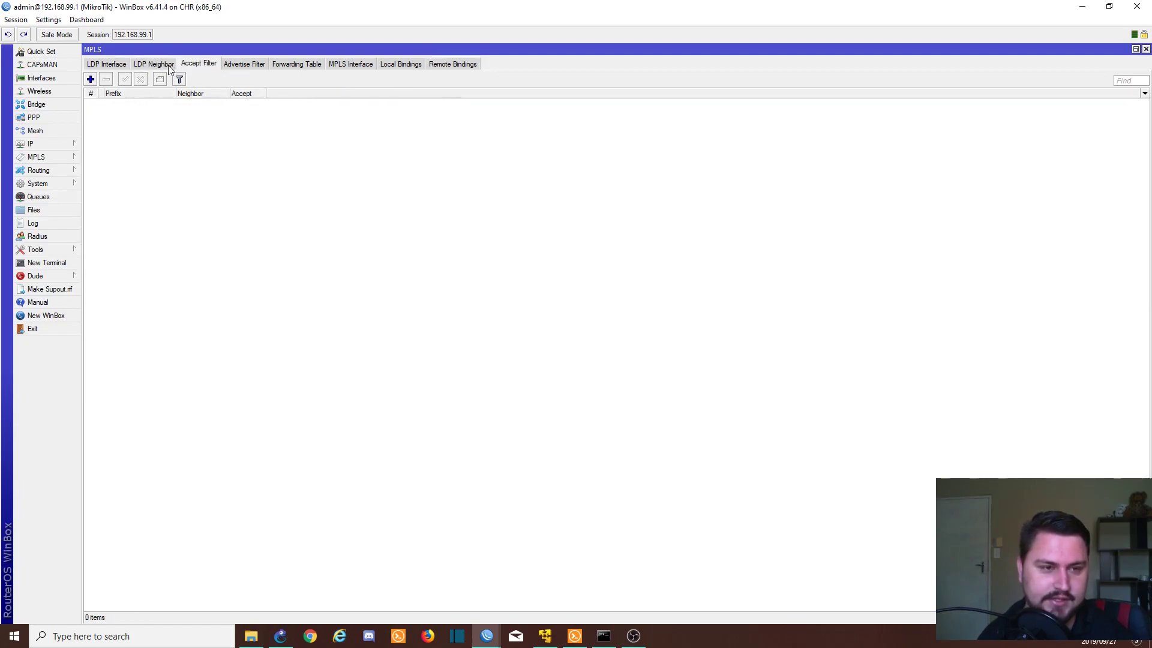
{"action": "left_click", "coordinate": [118, 66]}
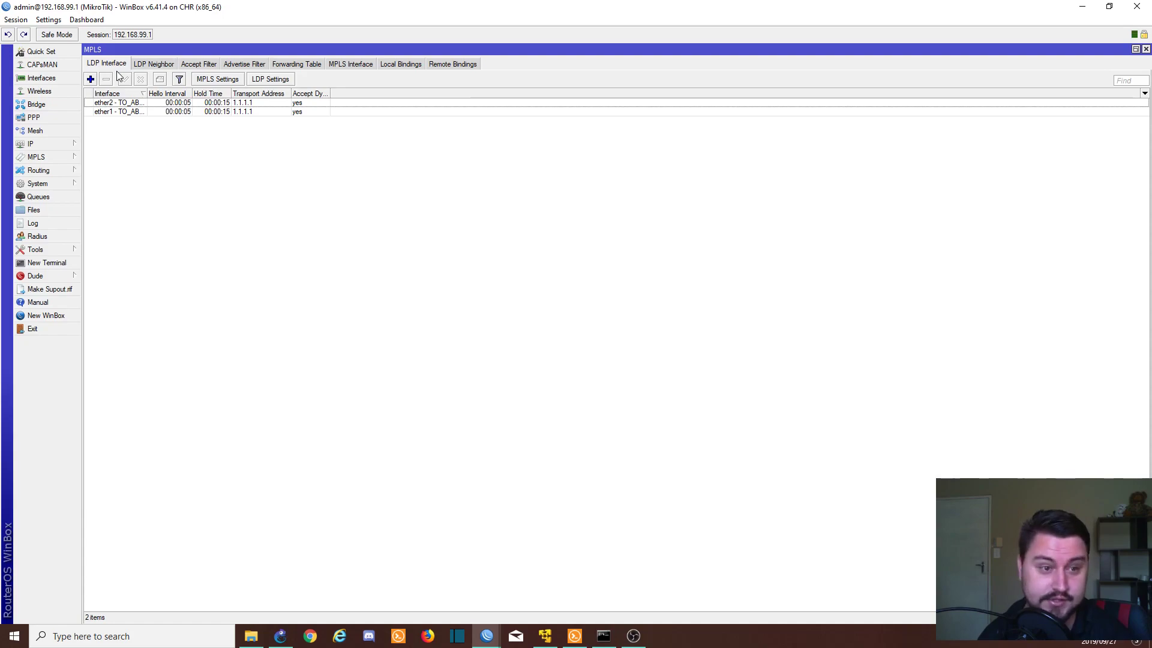